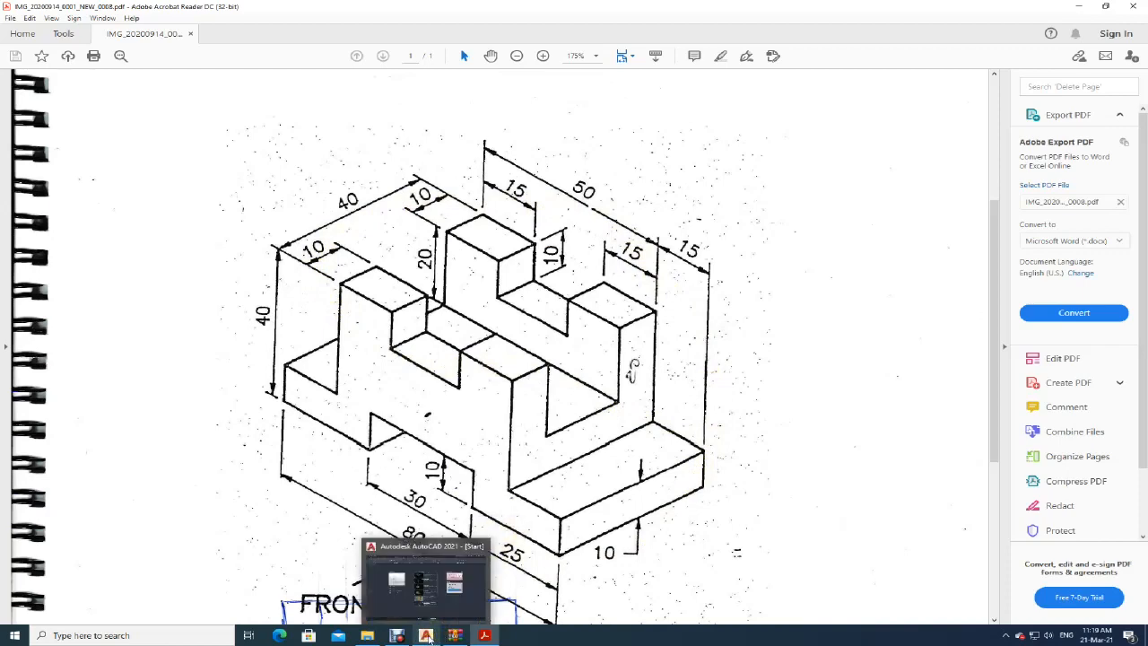
- Switch to AutoCAD and start a new drawing from the acadiso3D.dwt metric 3D template
click(428, 637)
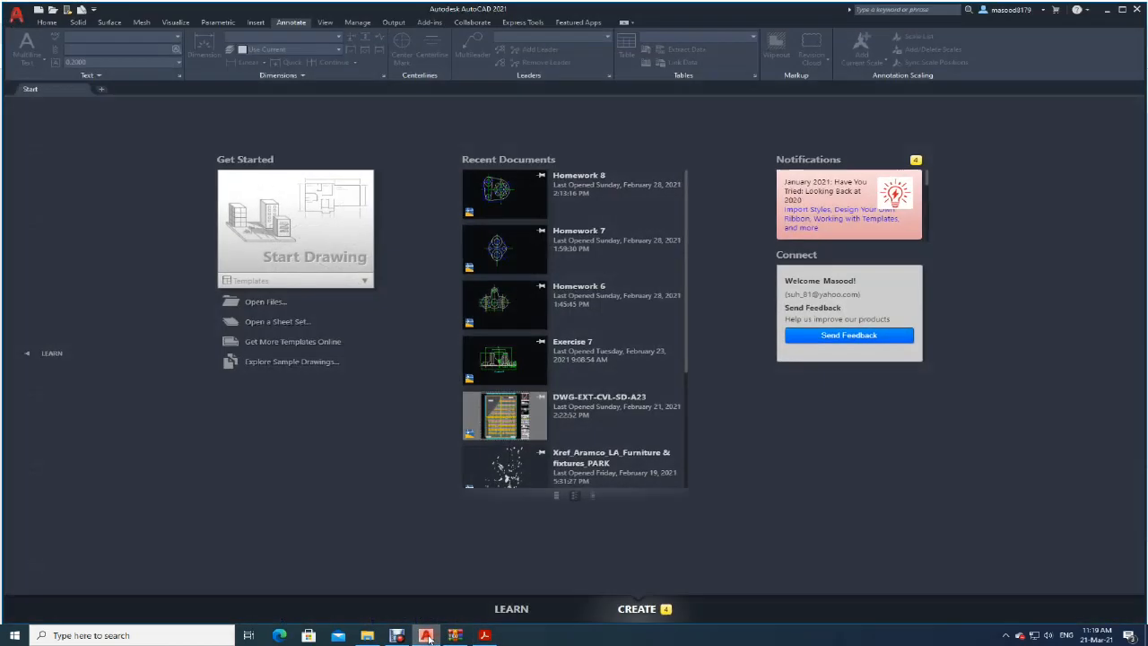
click(364, 283)
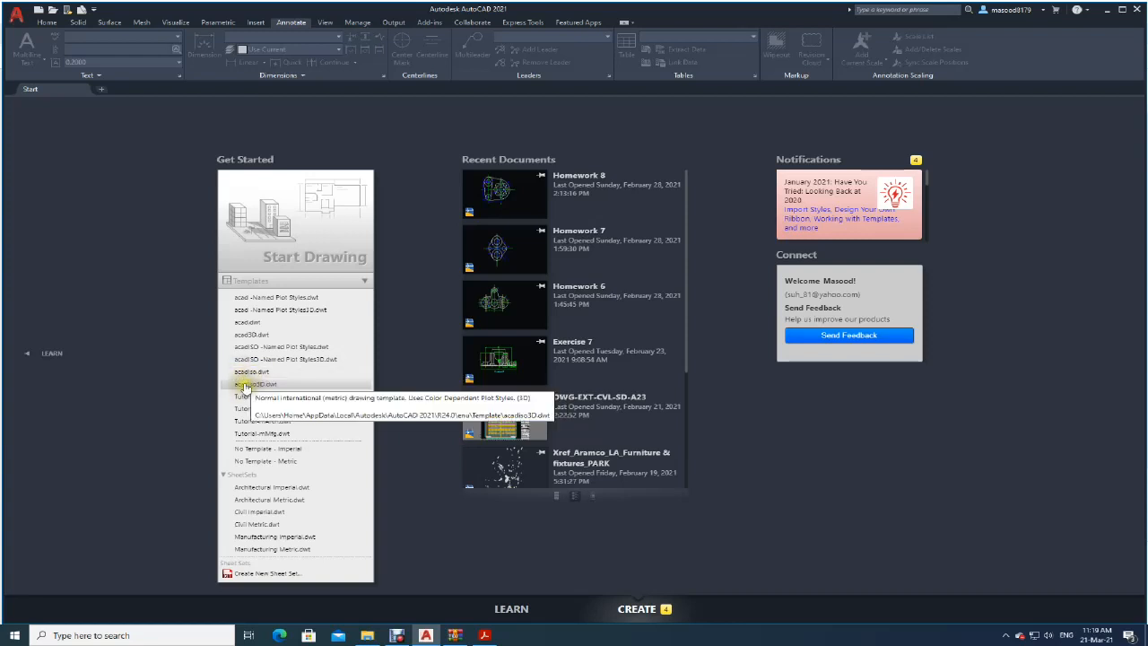
click(243, 385)
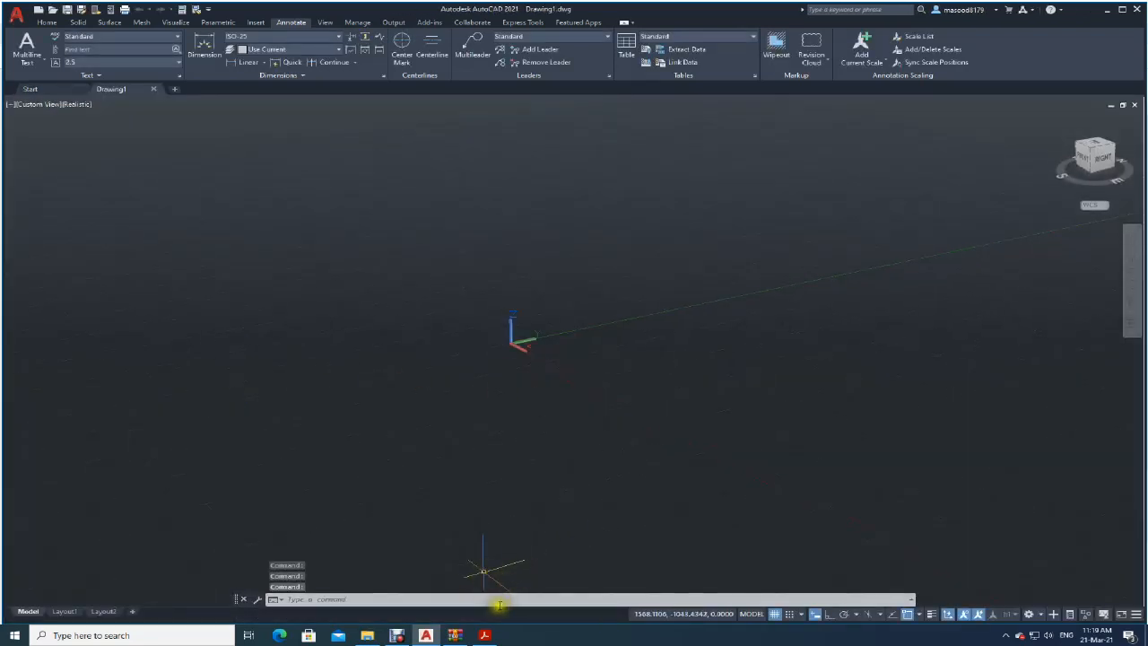
- Check the part's size in the PDF reference and set AutoCAD's drawing limits from 0,0 to 100,100
click(484, 635)
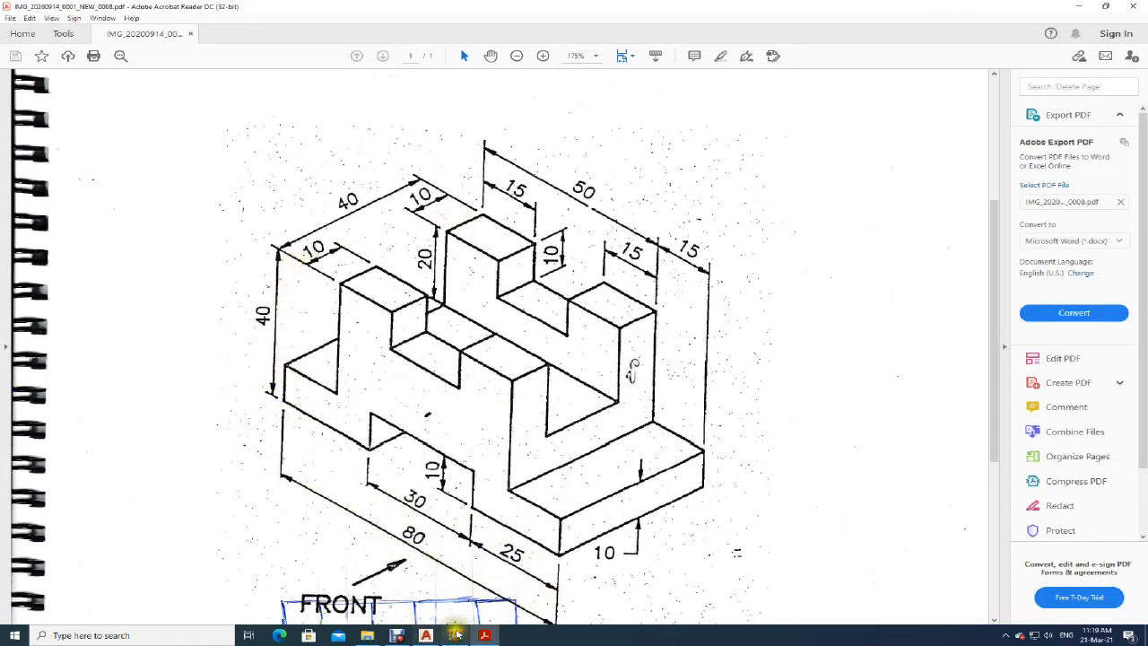
click(426, 635)
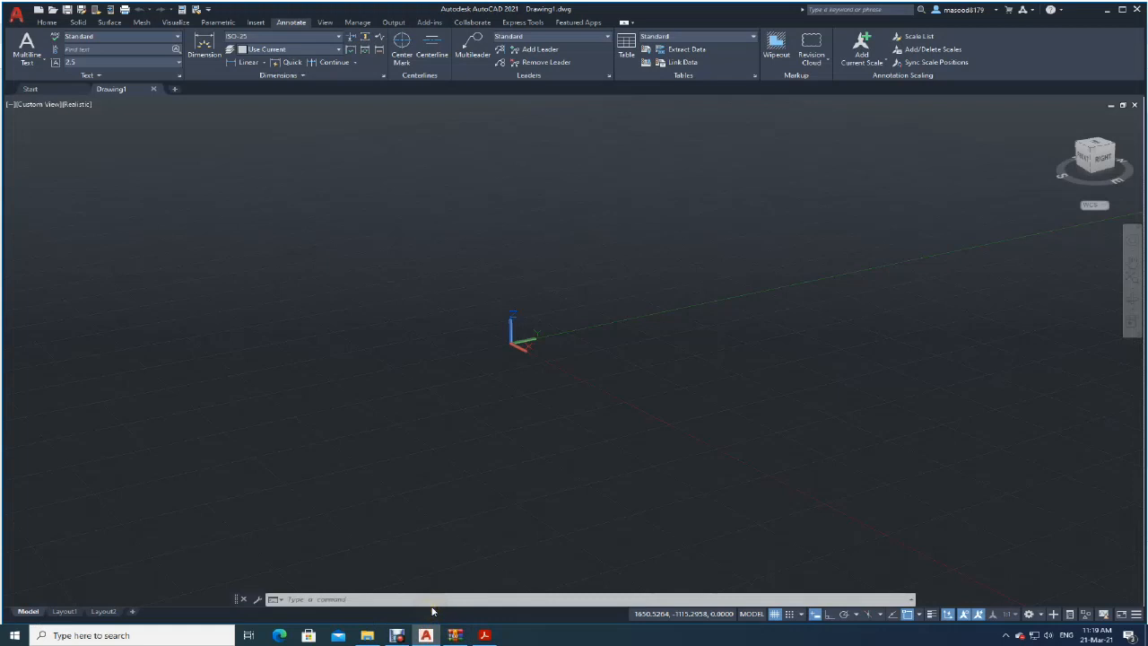
text(limits)
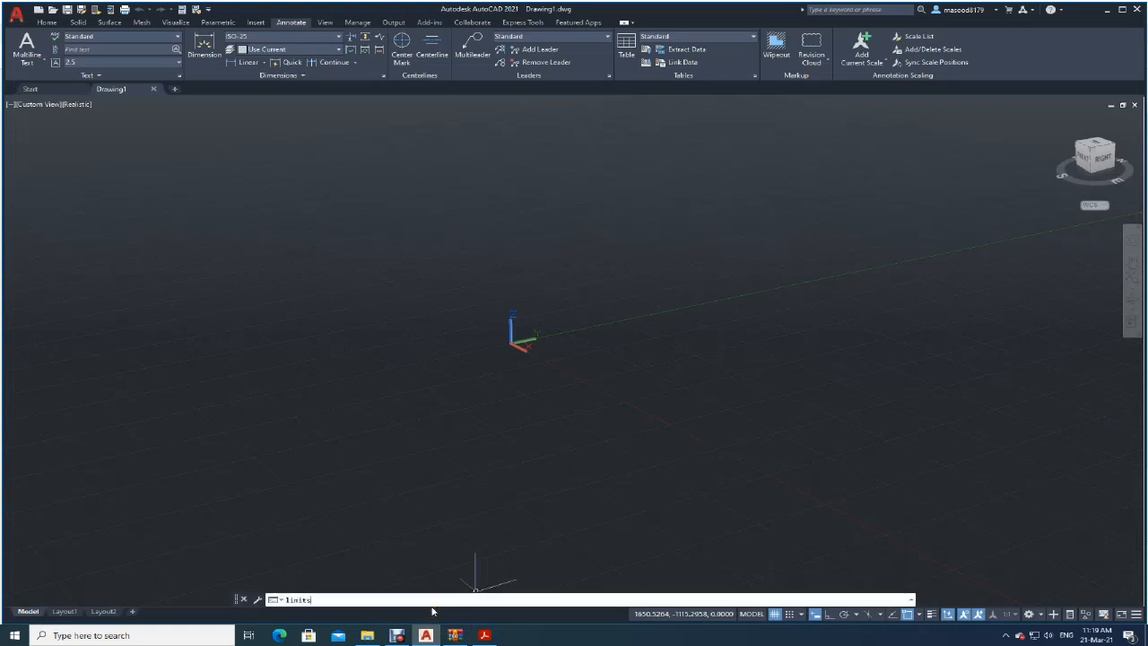
key(Return)
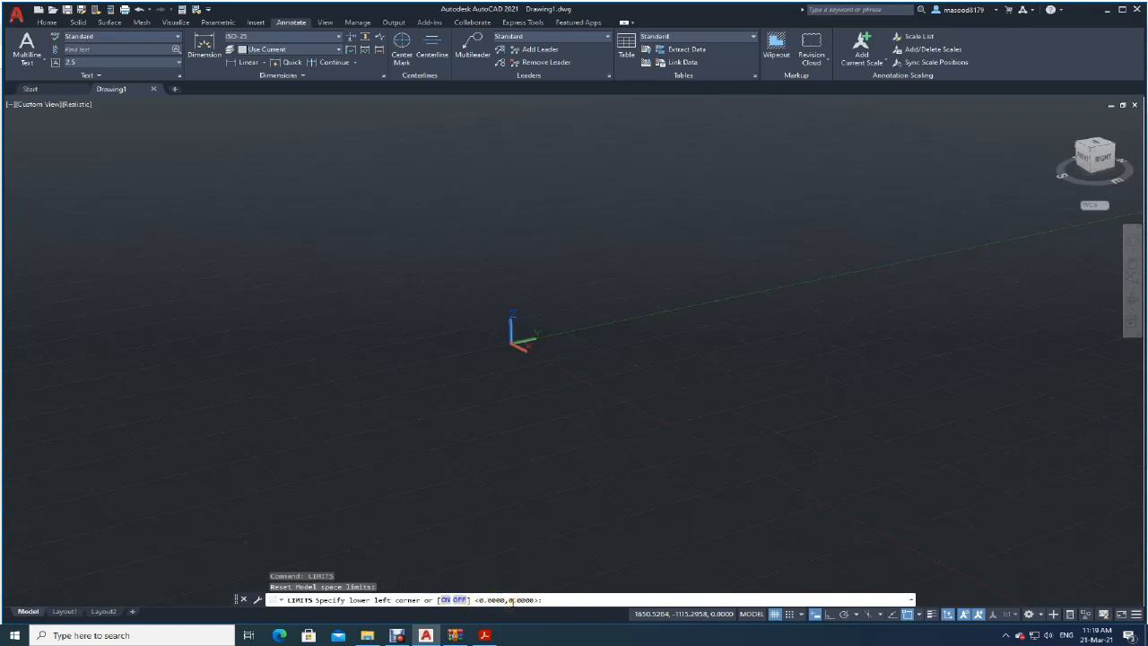
key(Return)
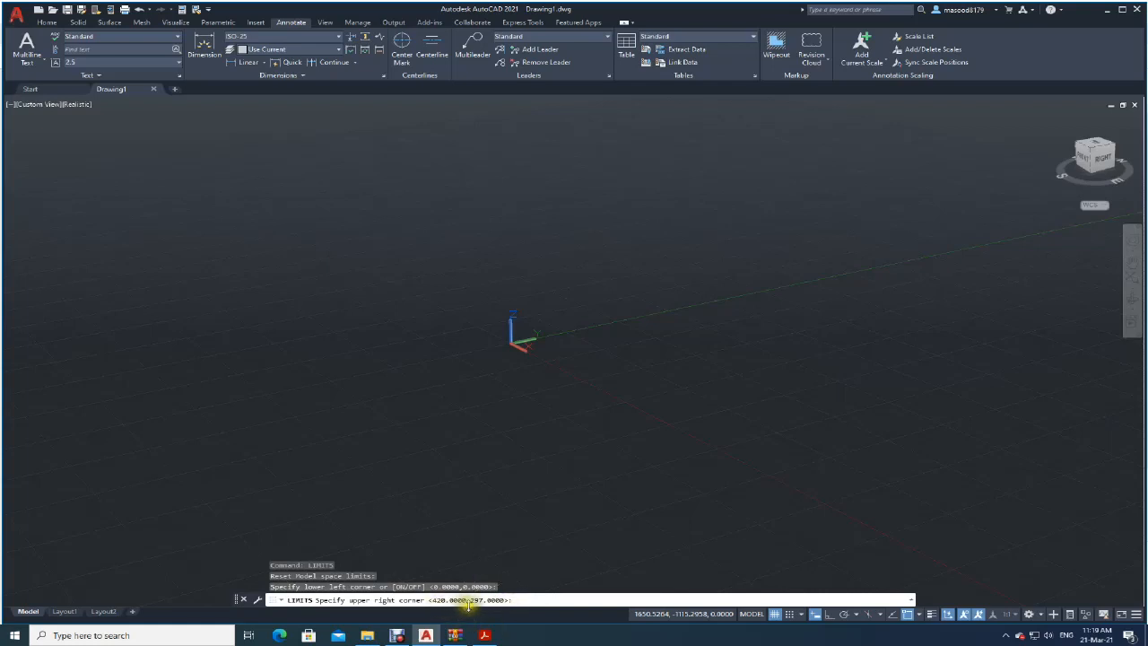
click(523, 602)
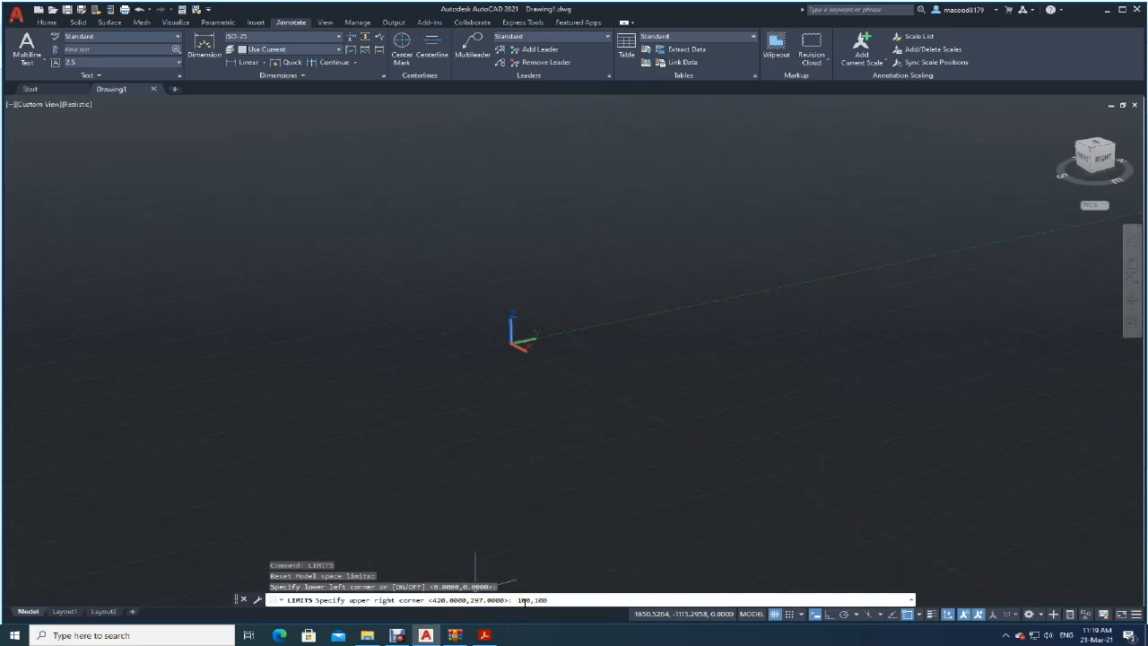
text(100,100)
key(Return)
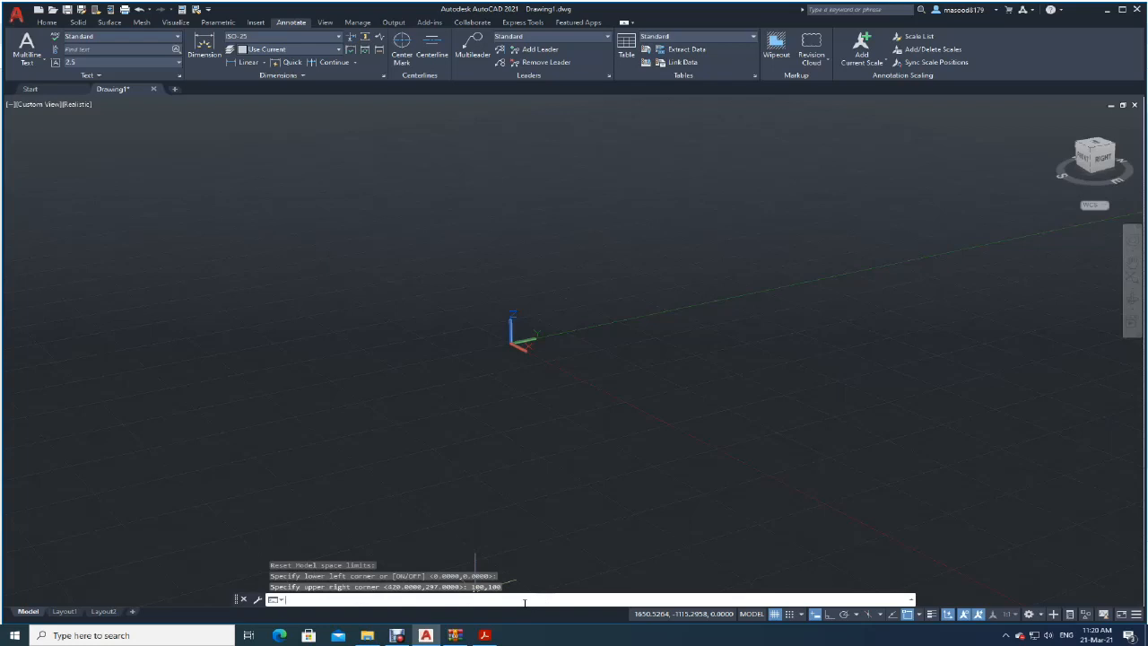
- Zoom the drawing to its extents
text(z)
key(Return)
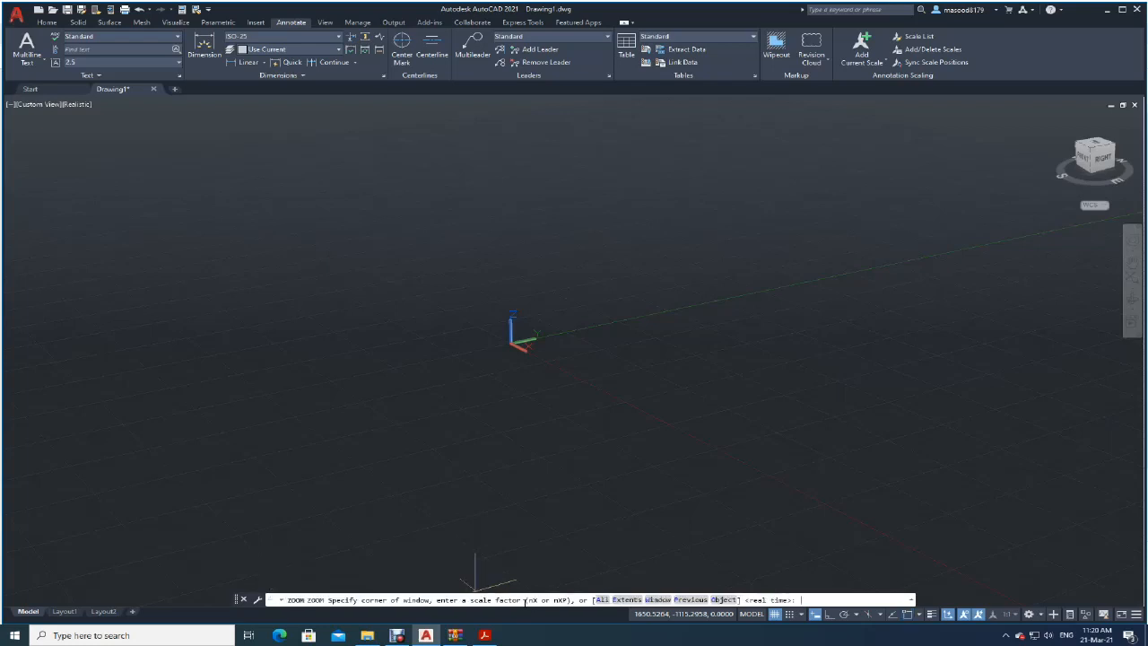
text(e)
key(Return)
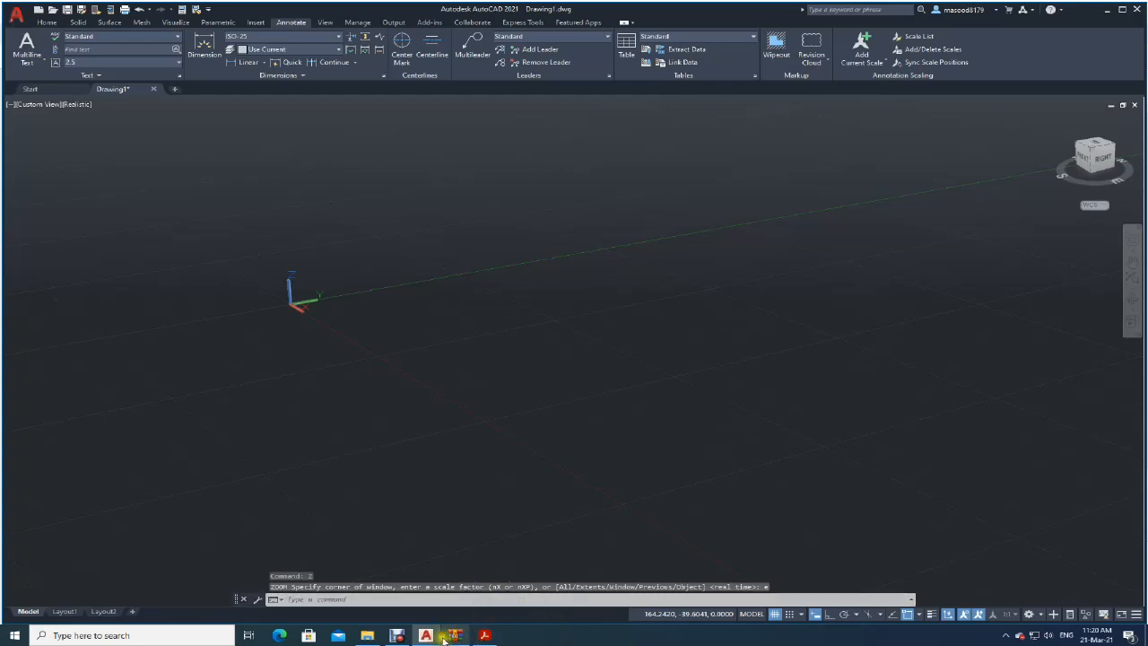
- Turn on Ortho mode in AutoCAD and consult the front-face dimensions in the PDF reference drawing
click(485, 636)
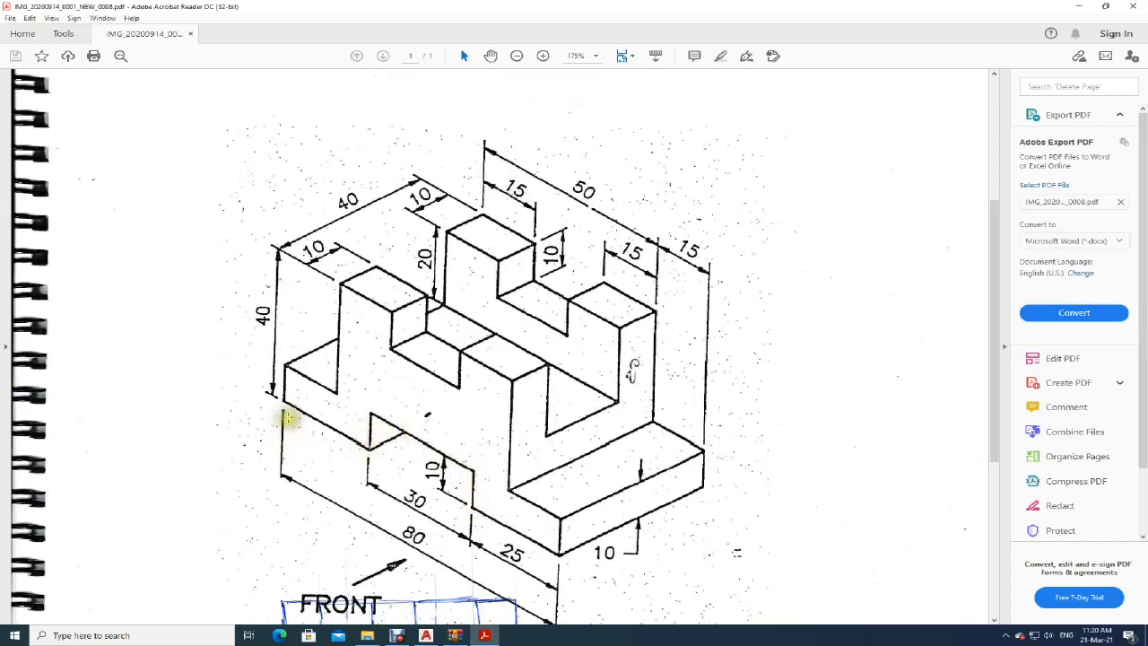
mouse_move(483, 636)
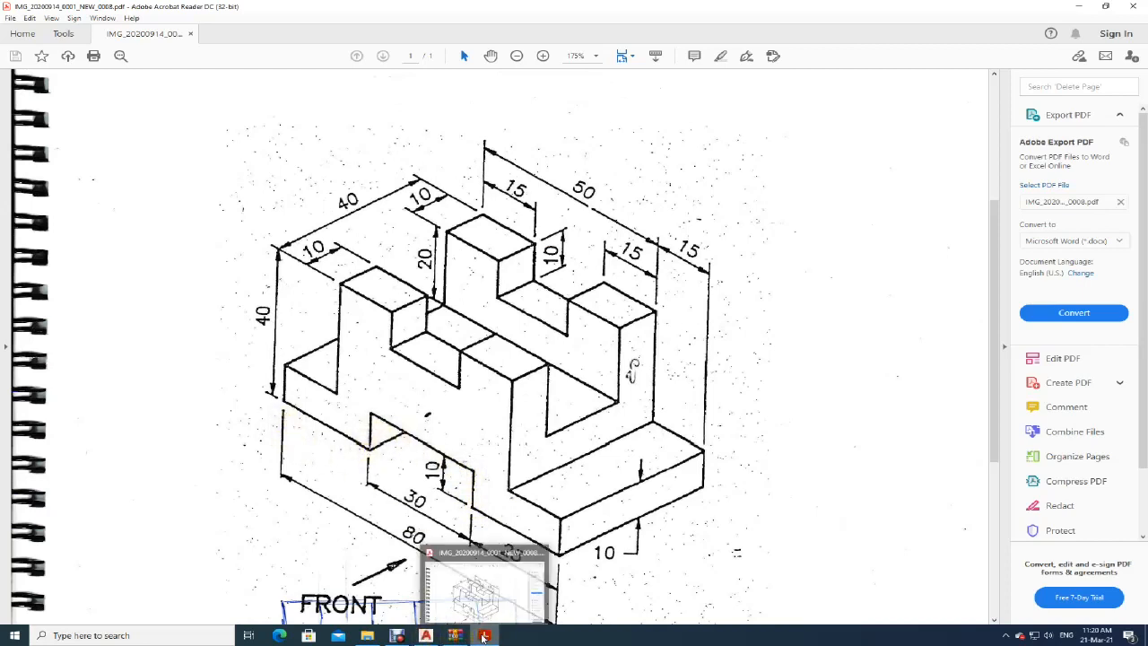
click(425, 634)
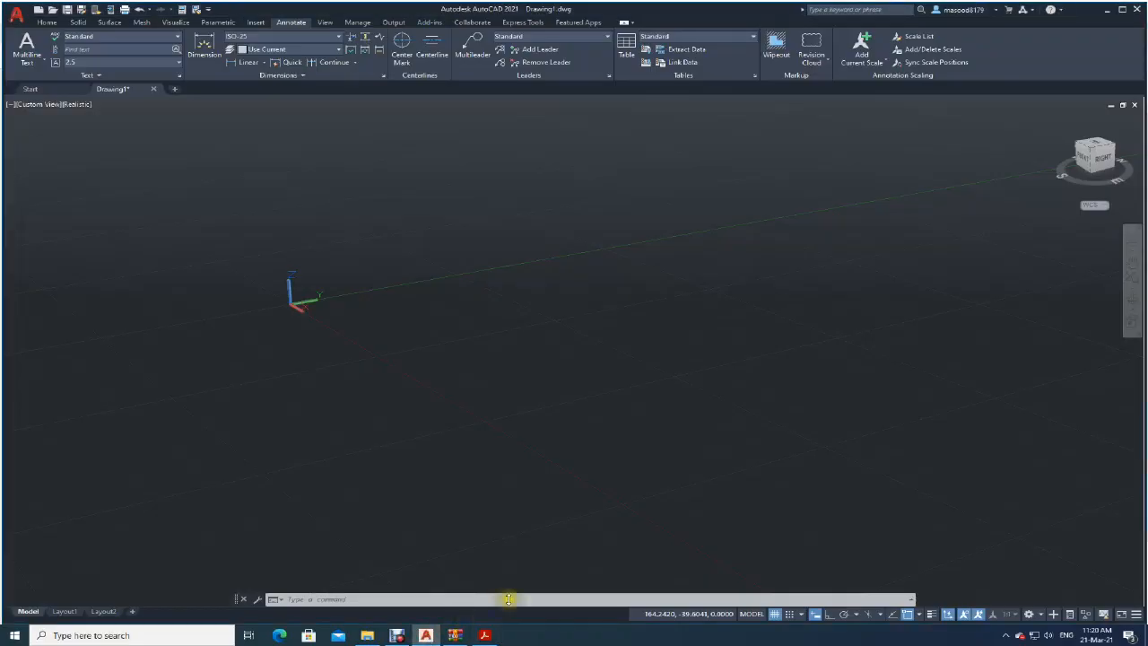
click(829, 615)
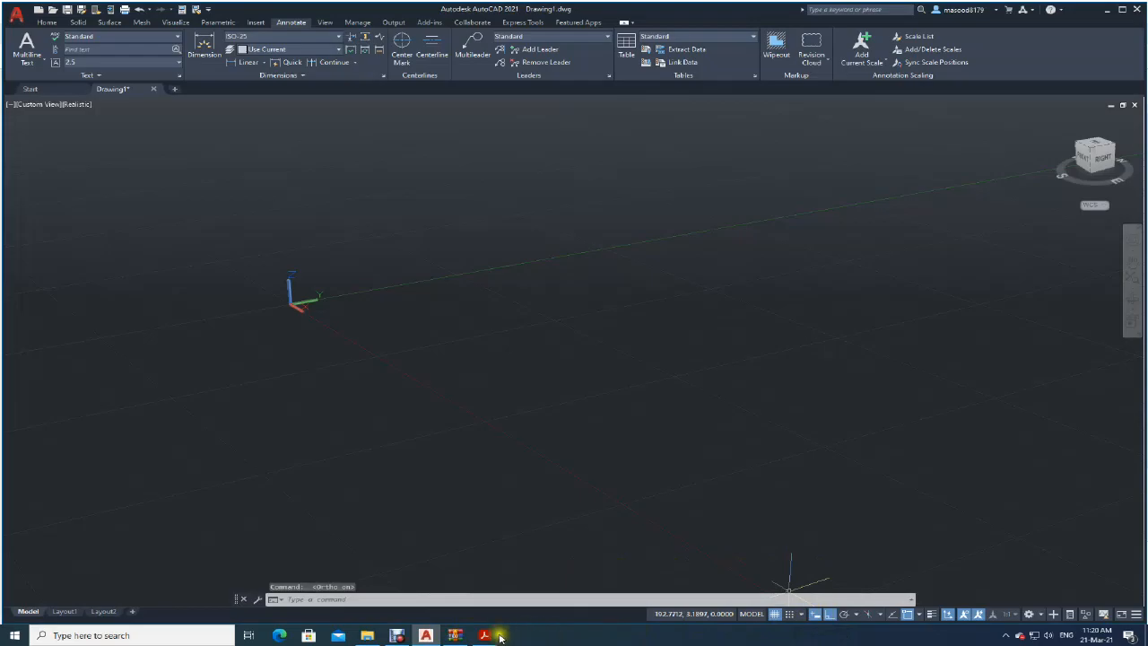
click(498, 635)
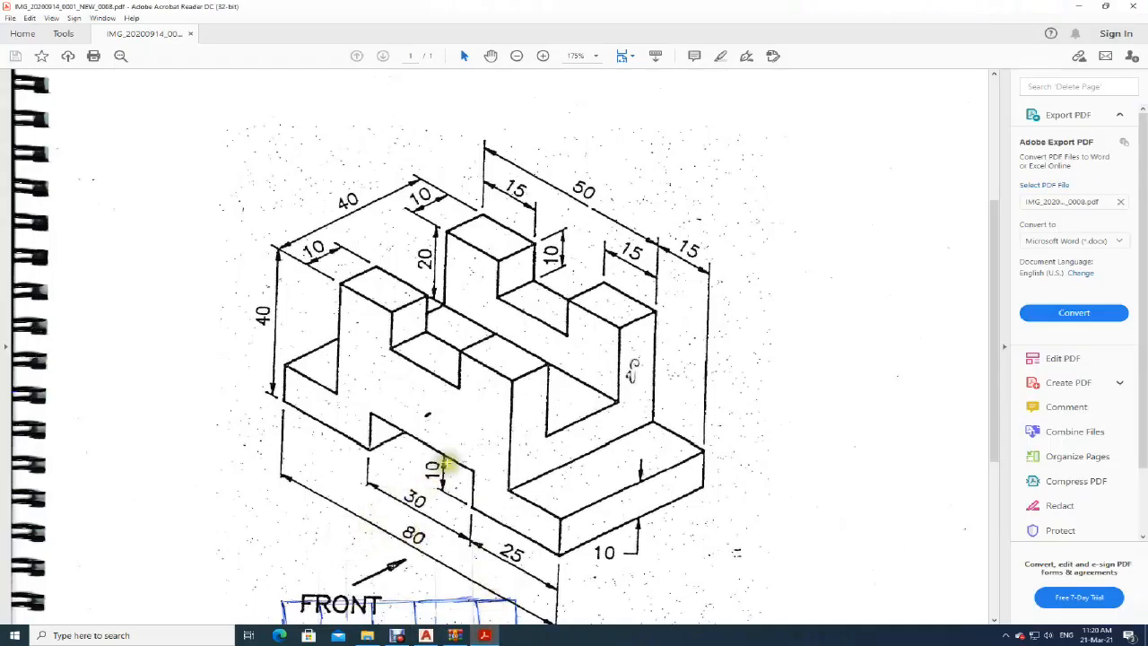
click(430, 634)
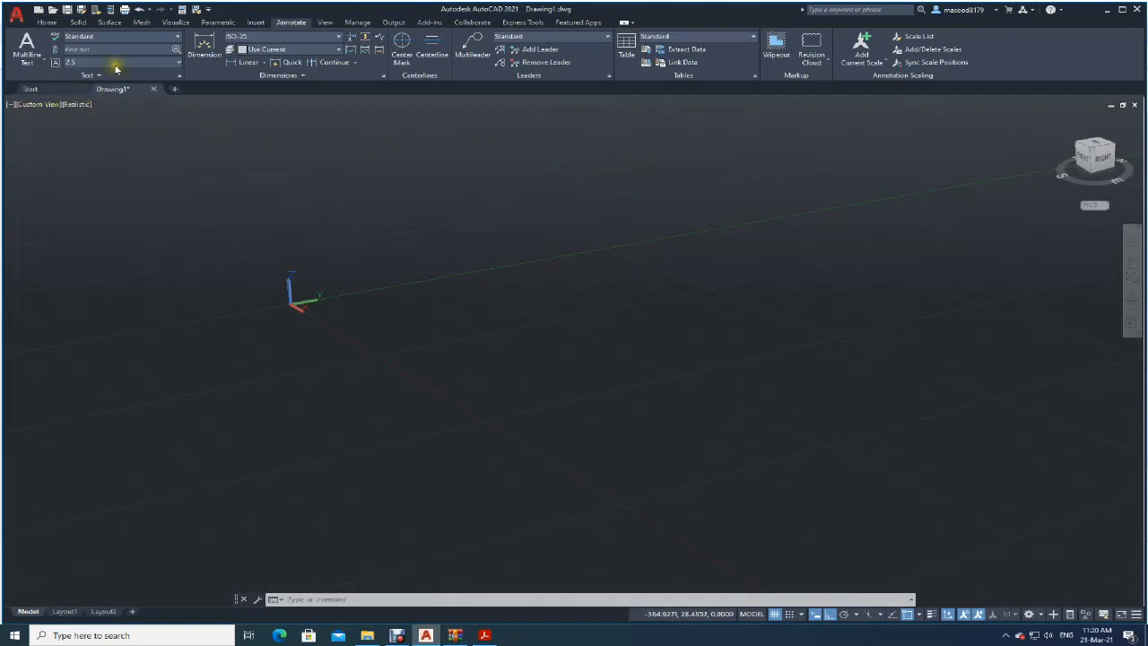
- Switch the workspace to Drafting & Annotation and back to 3D Modeling
click(1031, 615)
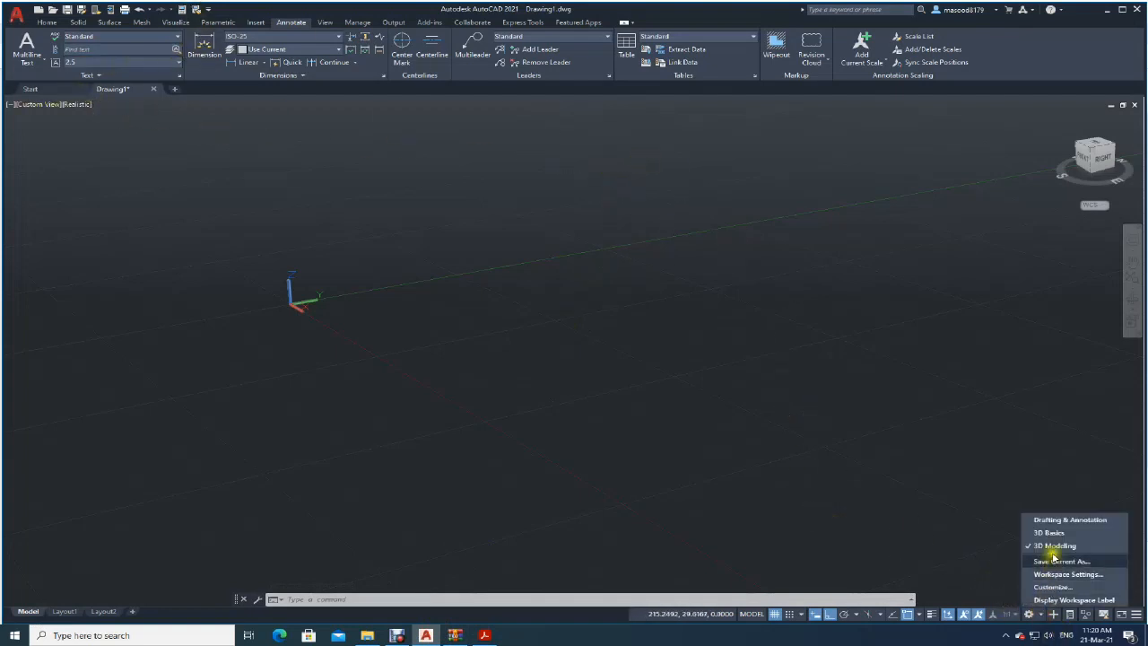
click(1050, 520)
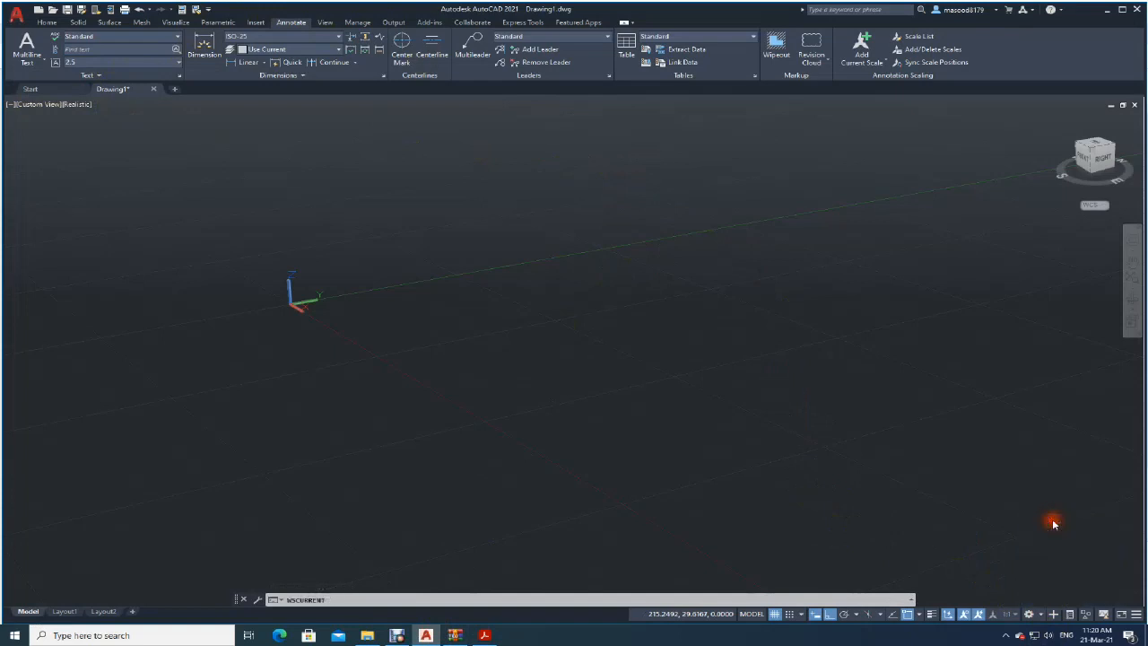
click(1040, 615)
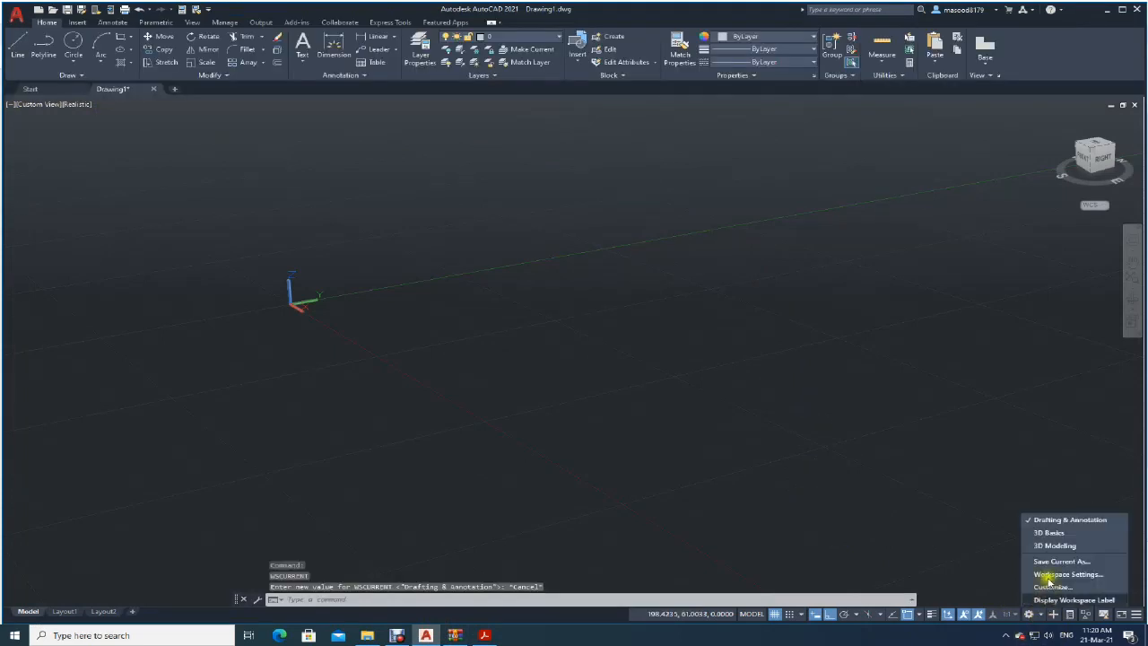
click(1054, 546)
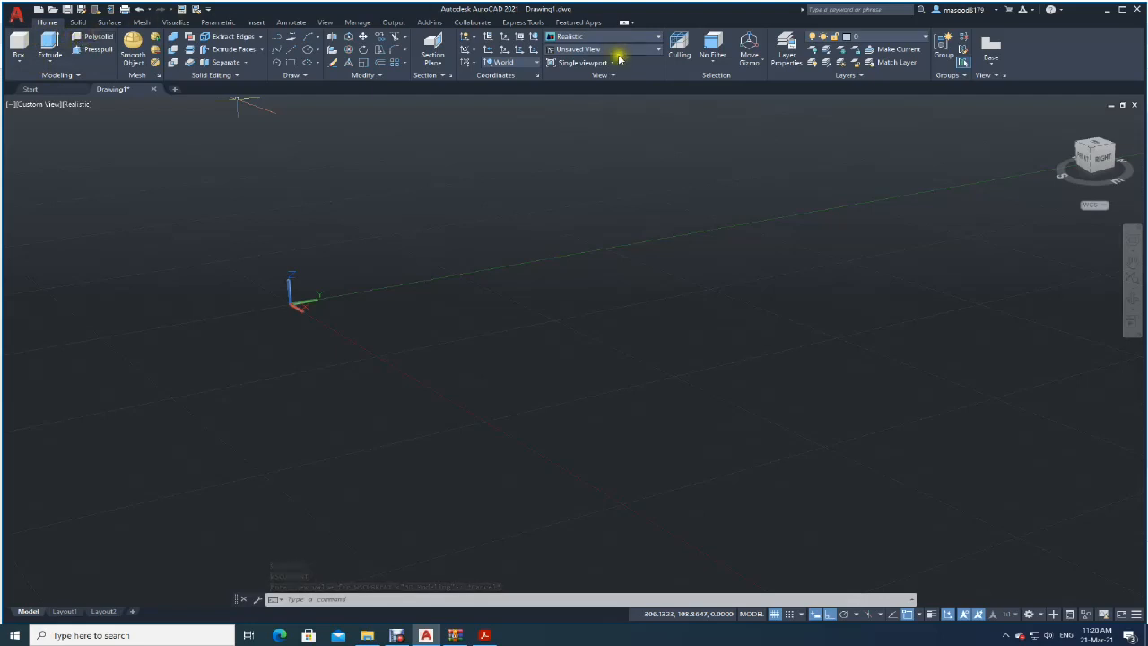
- Set the model view to Front with the 2D Wireframe visual style
click(657, 51)
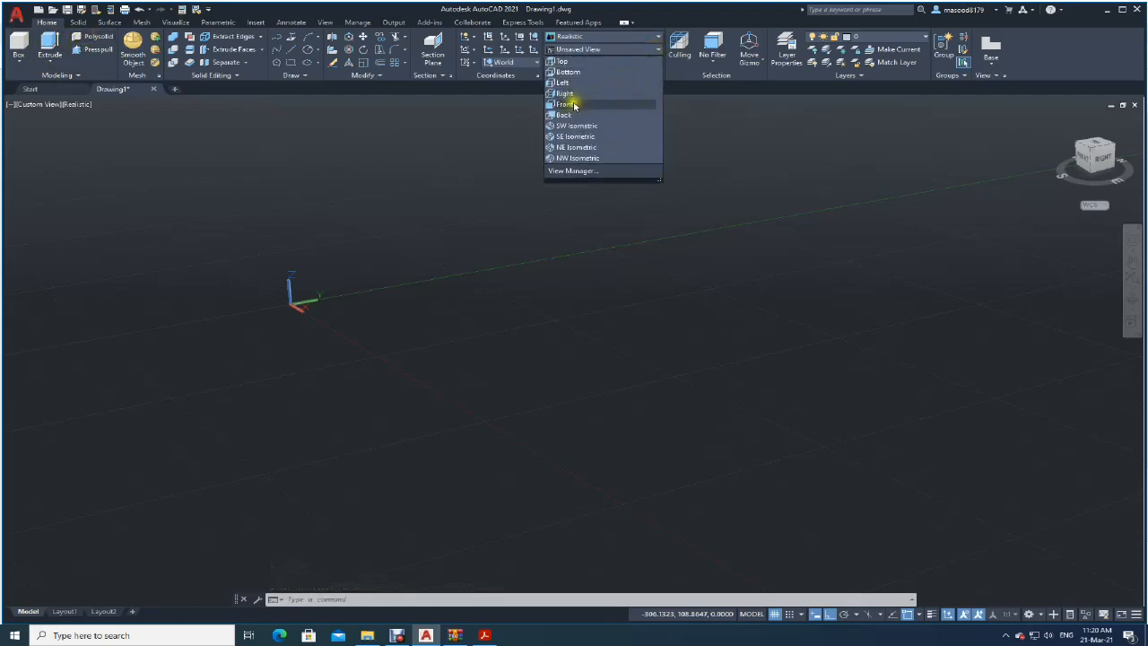
click(573, 105)
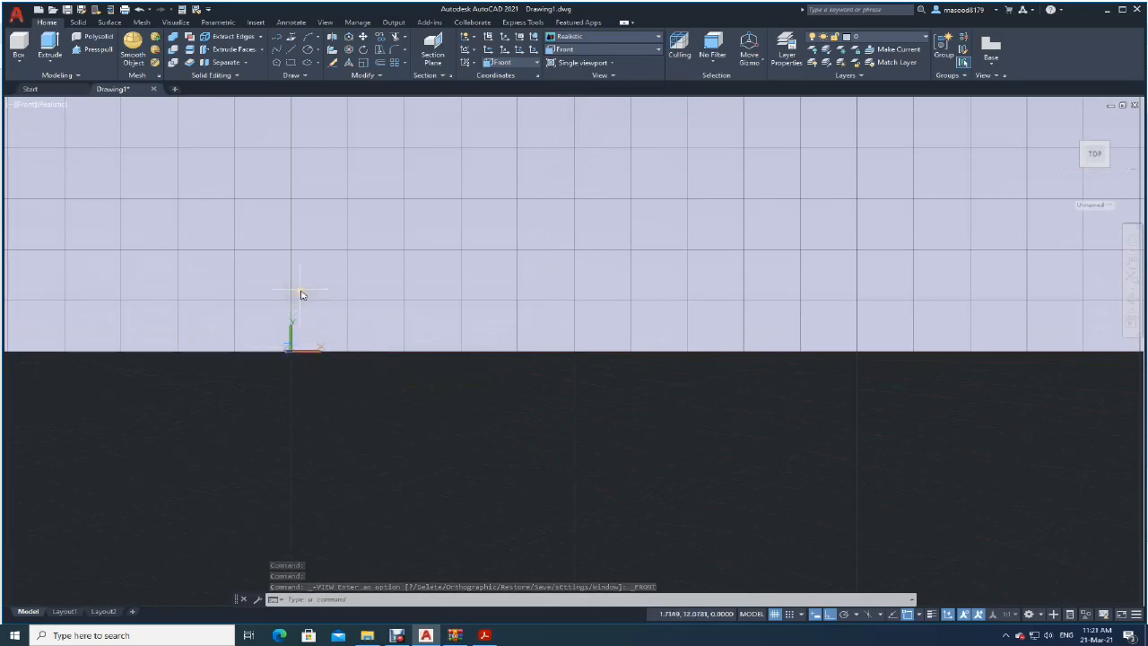
click(659, 37)
click(569, 51)
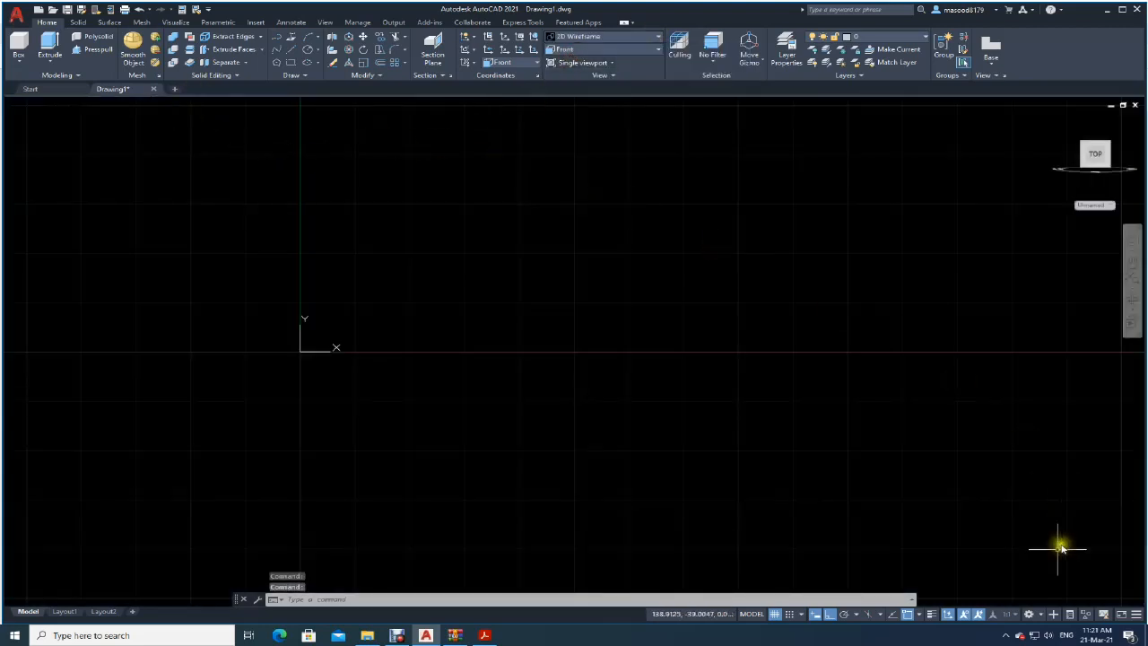
- Start the front profile near the X axis with a line 25 mm to the left and 10 mm up
click(289, 48)
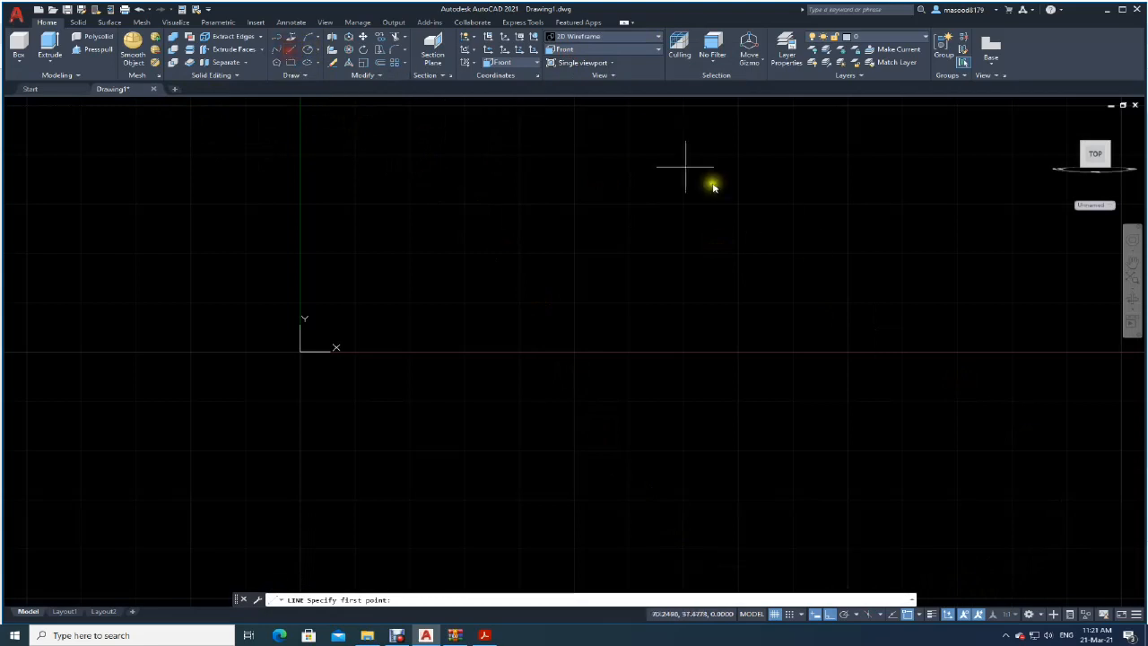
click(749, 351)
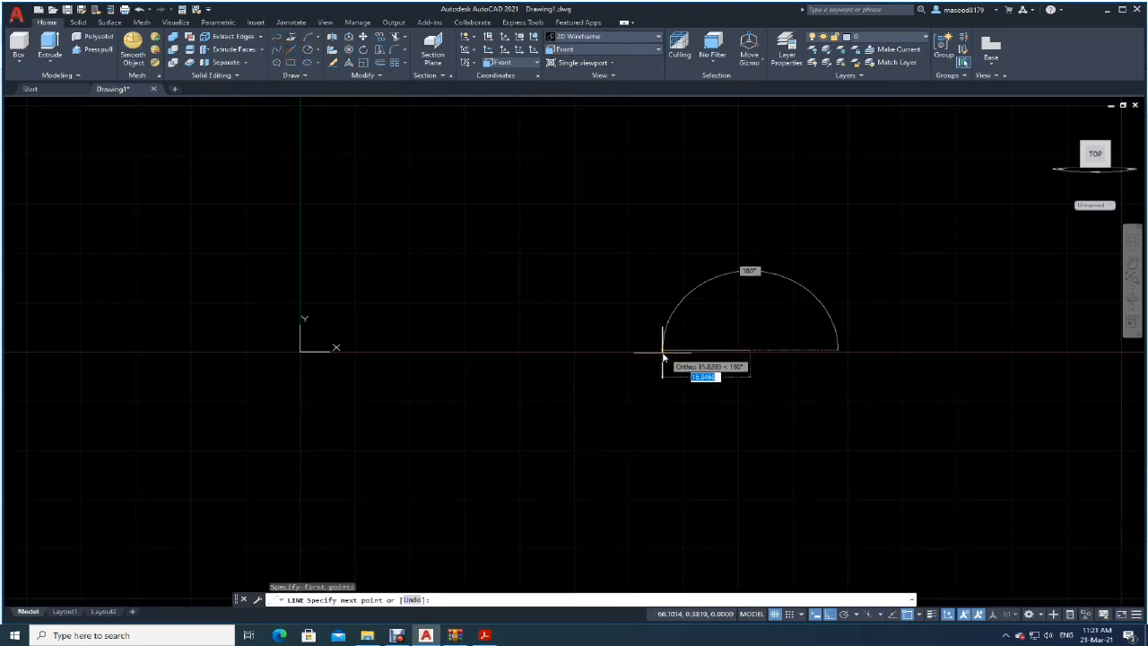
text(25)
key(Return)
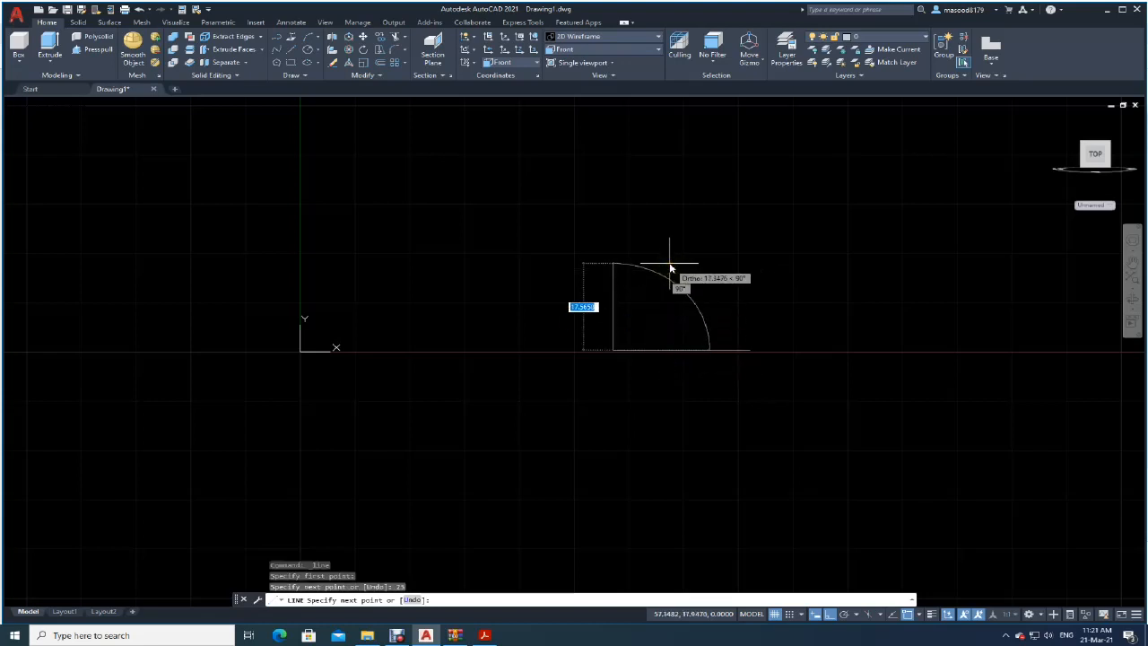
text(10)
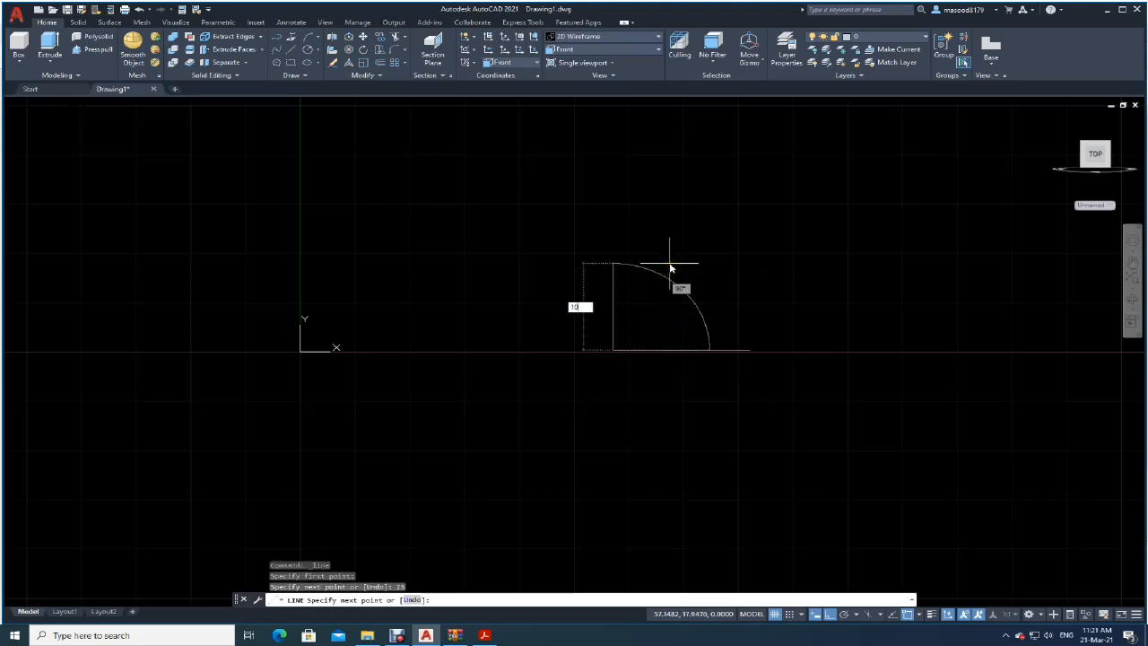
key(Return)
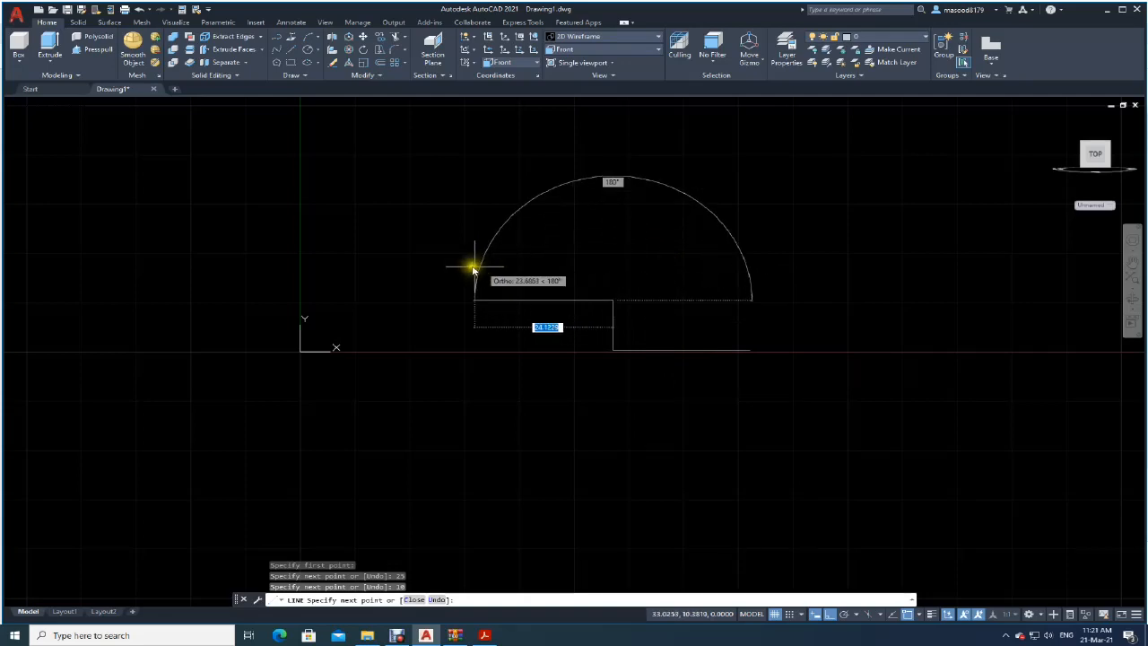
- Check the bottom slot dimensions in the PDF drawing and continue the profile line 30 mm to the left and 10 mm down
click(484, 635)
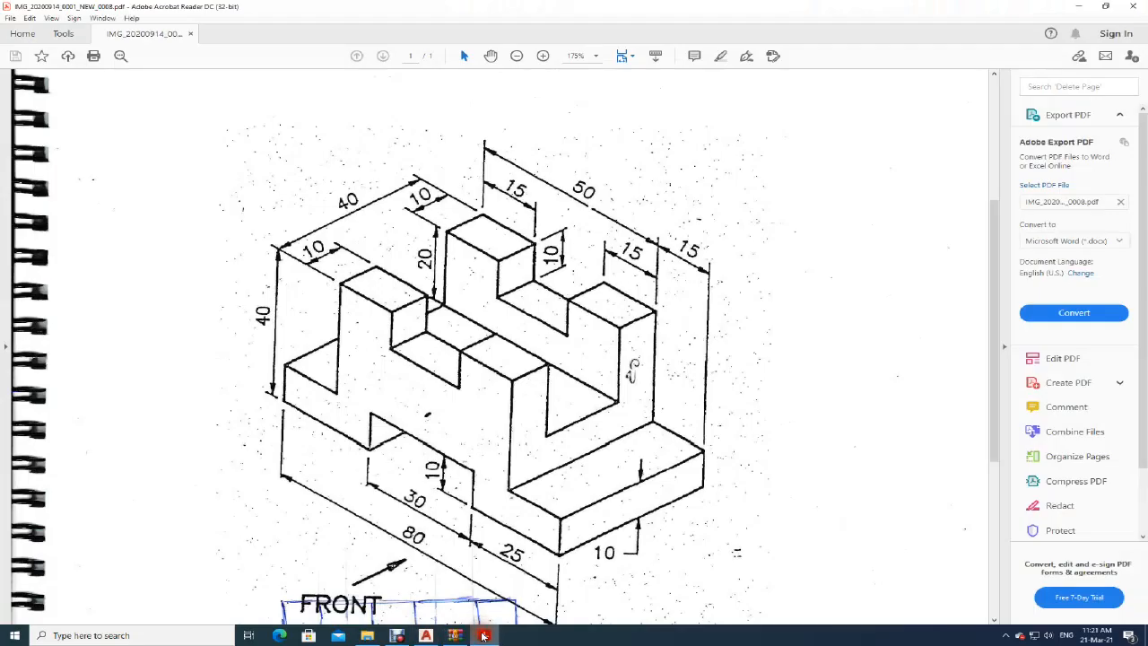
click(484, 635)
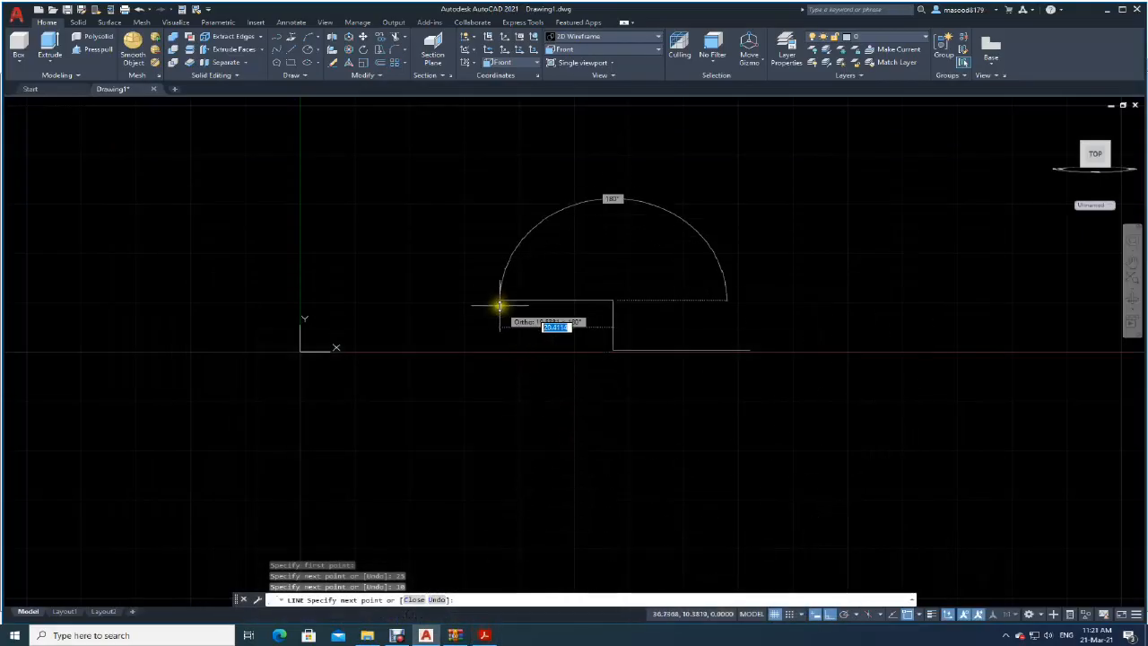
text(30)
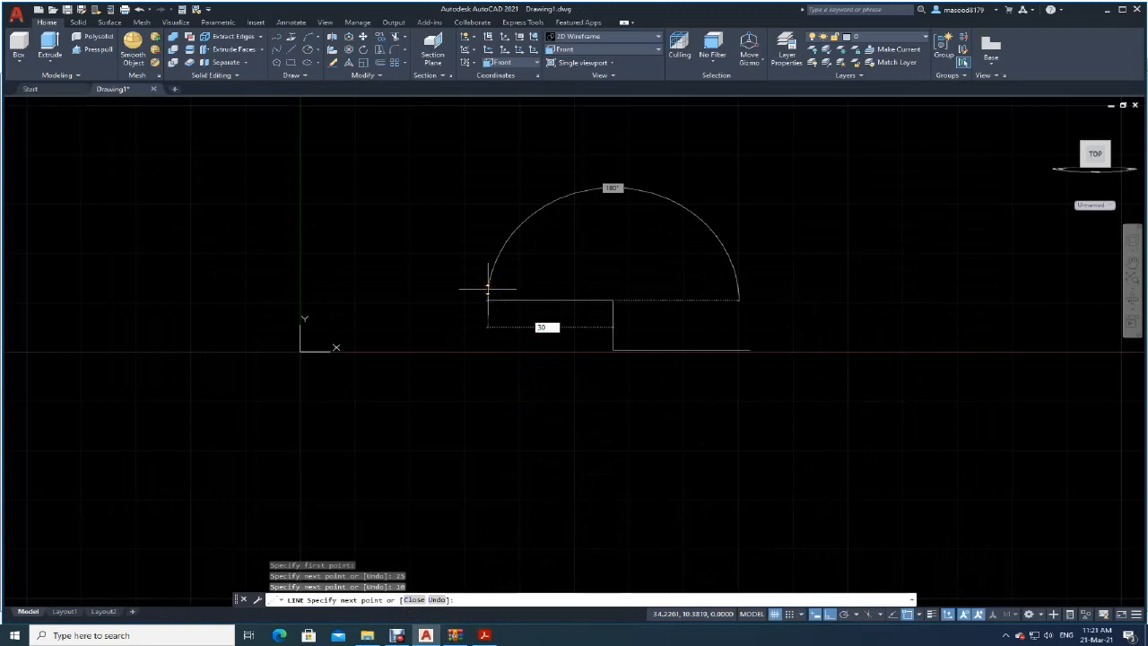
key(Return)
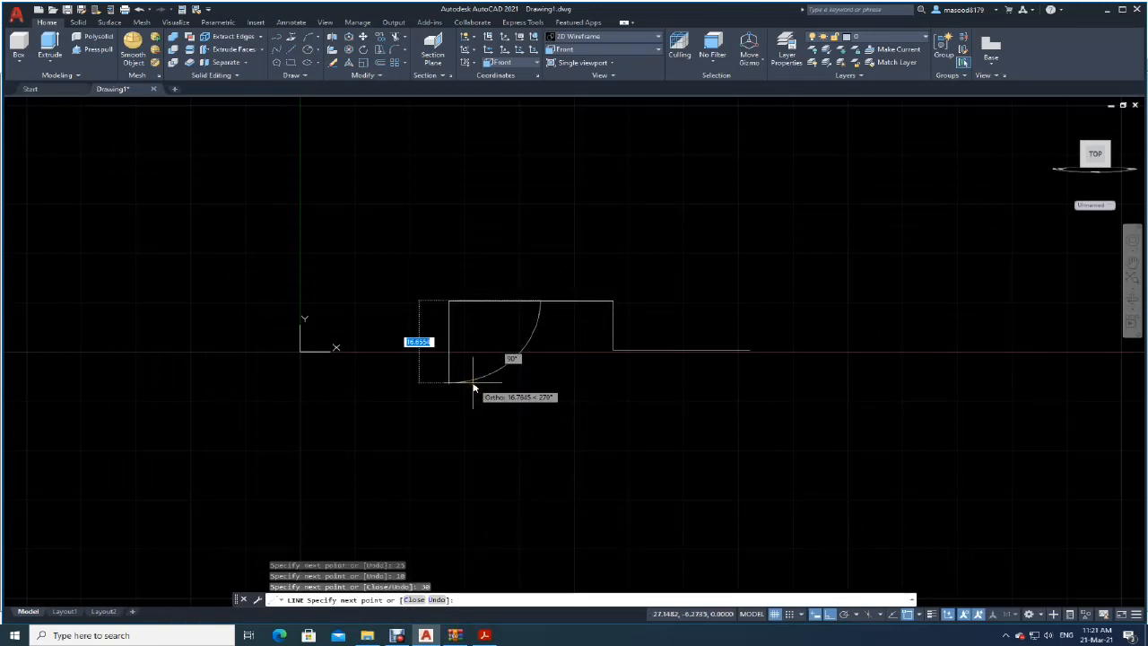
text(10)
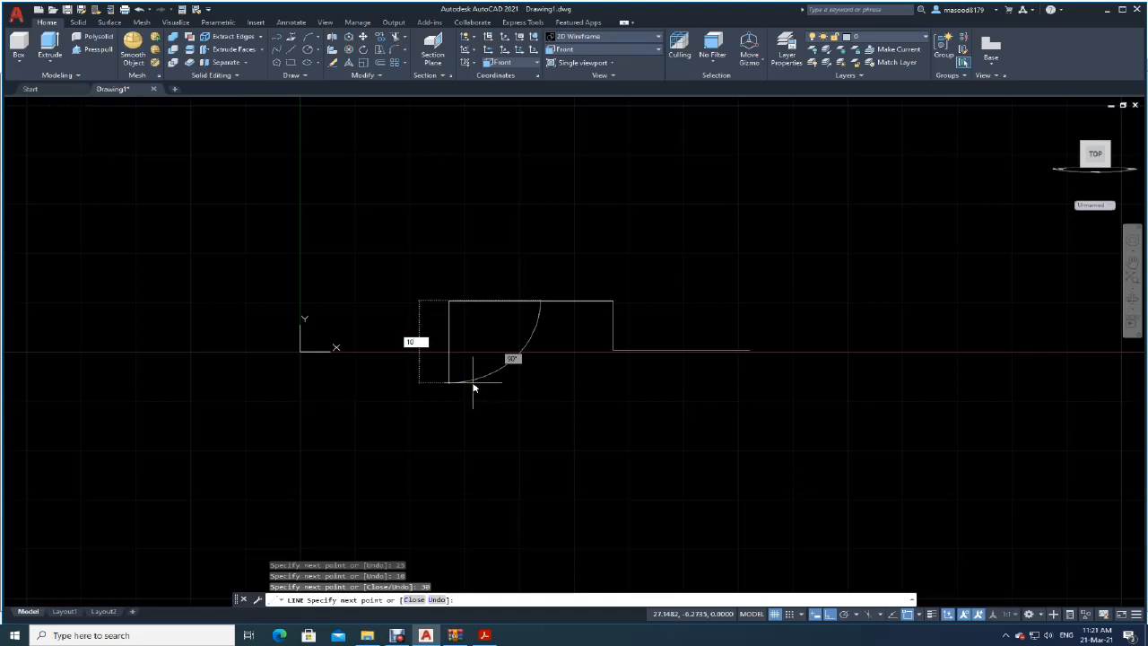
key(Return)
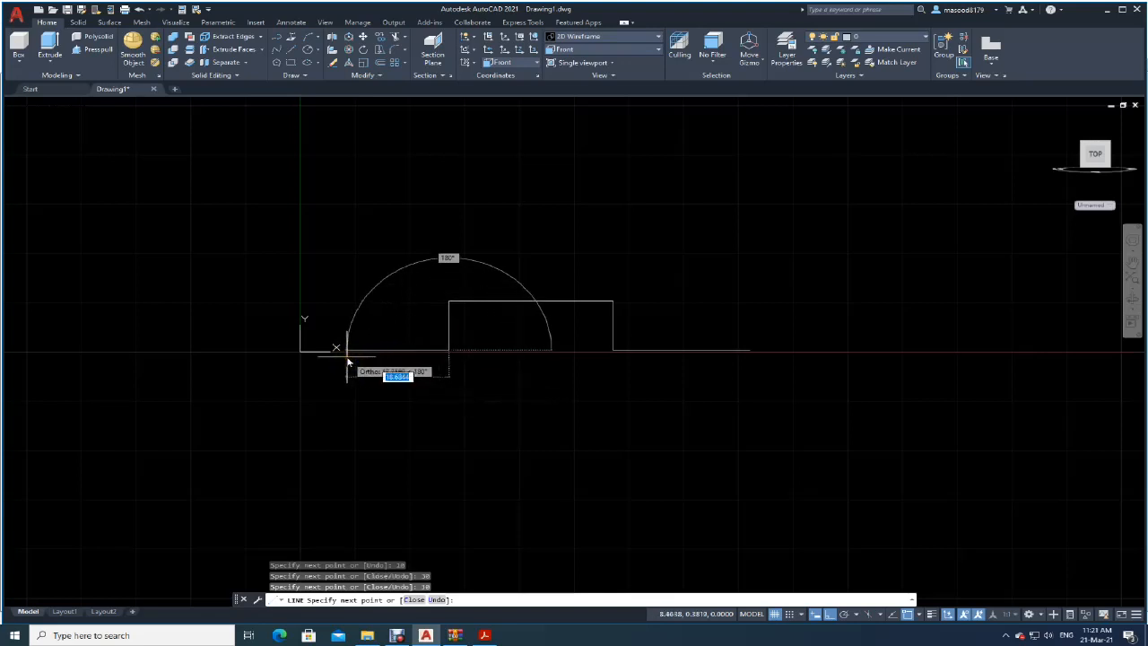
- Continue the profile line 25 mm to the left along the base and 10 mm up for the left end
text(25)
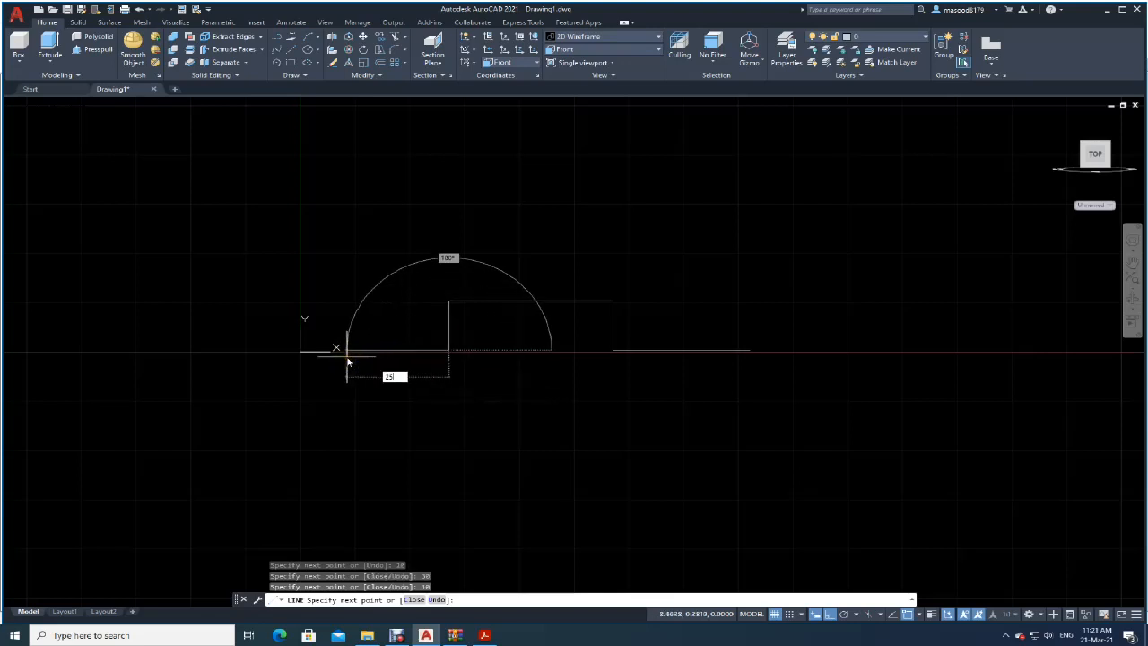
key(Return)
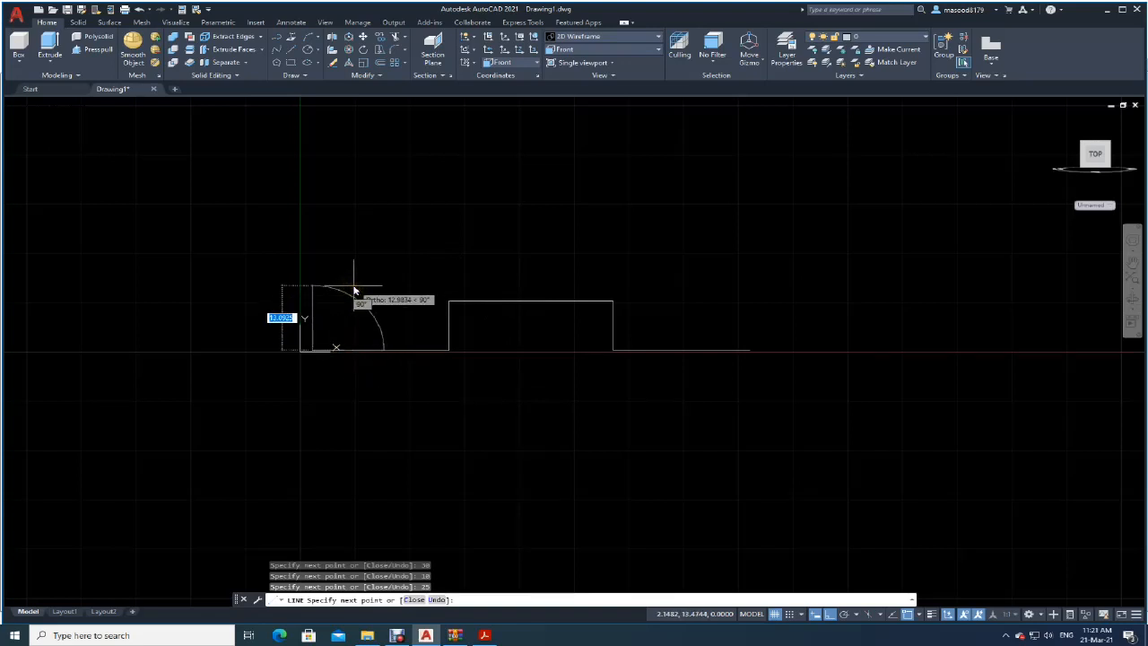
text(10)
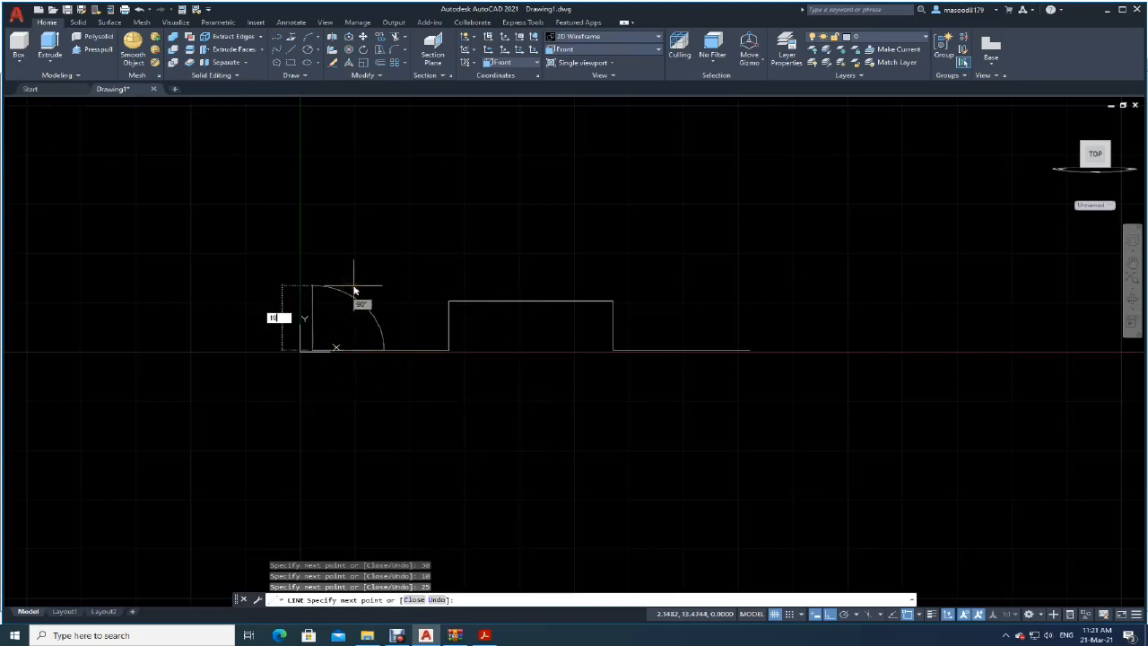
key(Return)
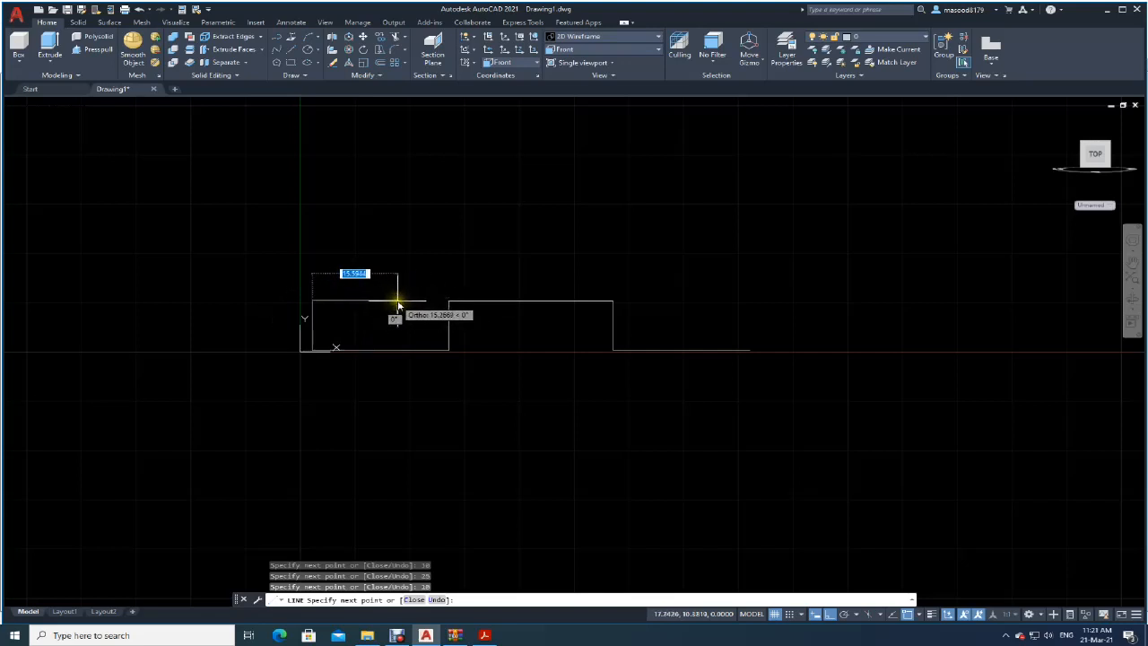
- Consult the PDF drawing for the left step and continue the profile line 15 mm to the right and 30 mm up
click(484, 635)
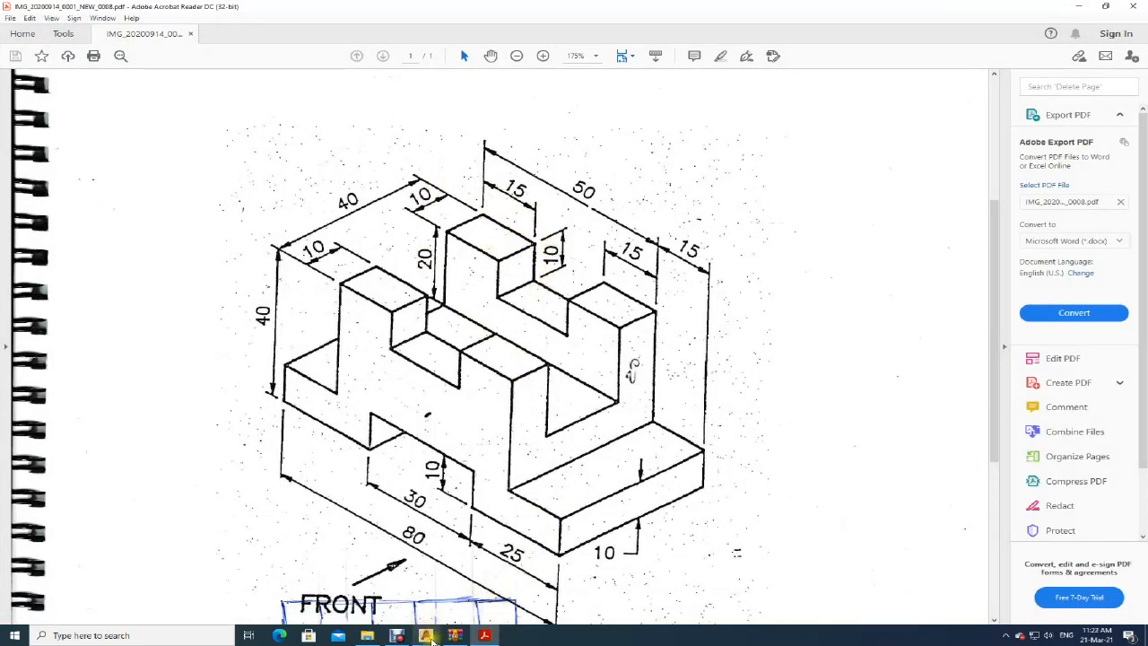
click(427, 635)
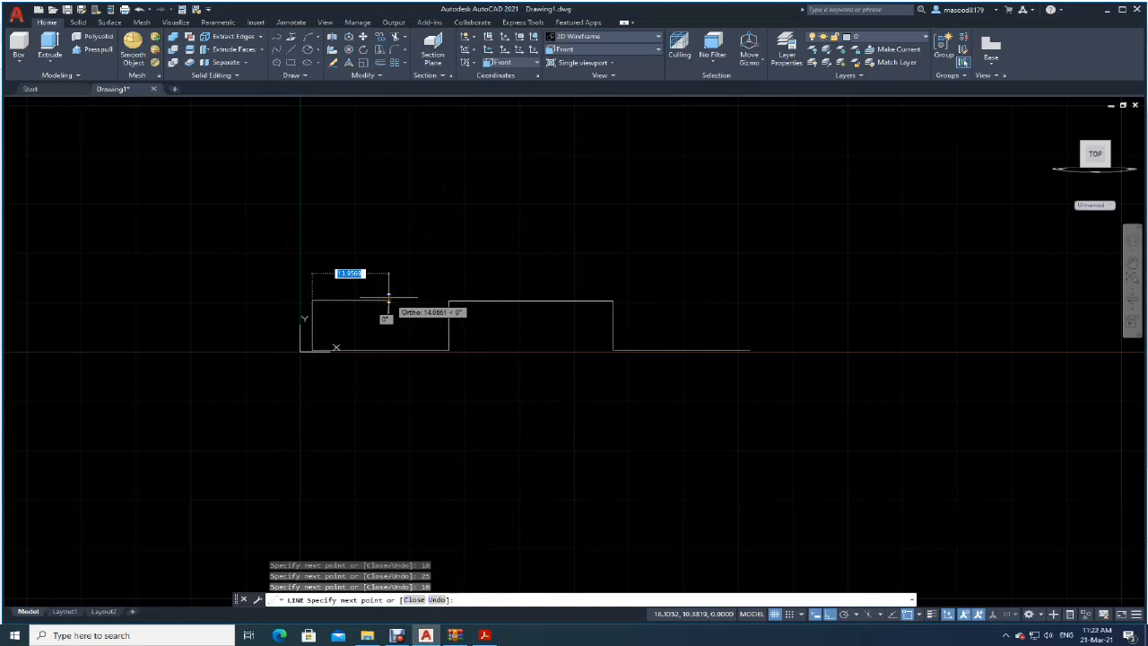
text(15)
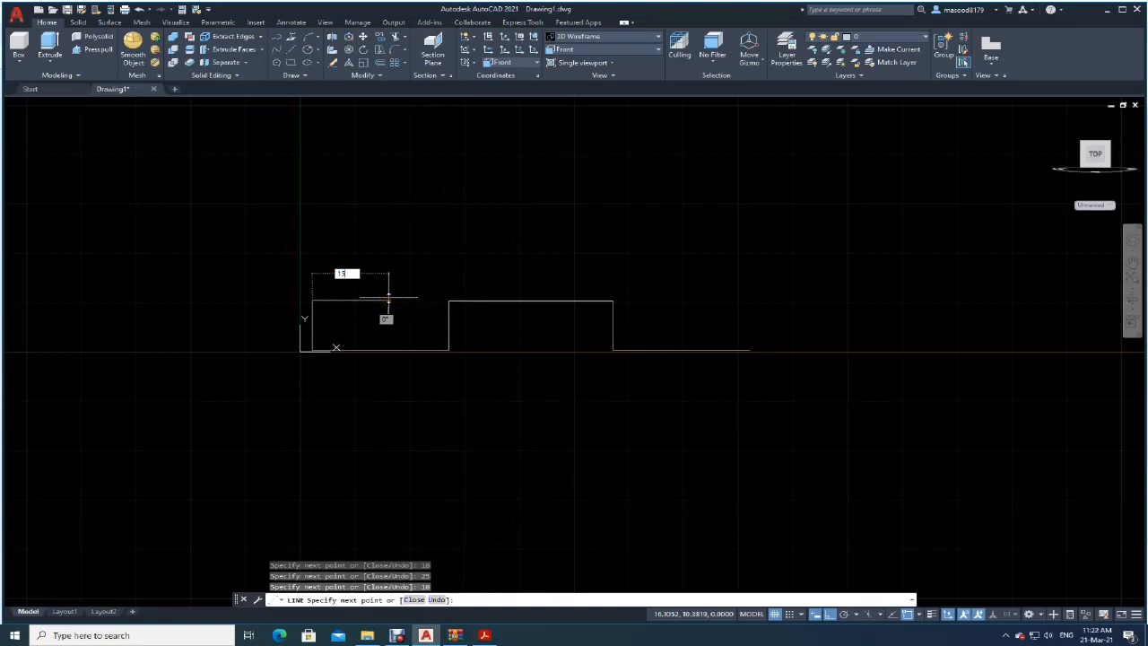
key(Return)
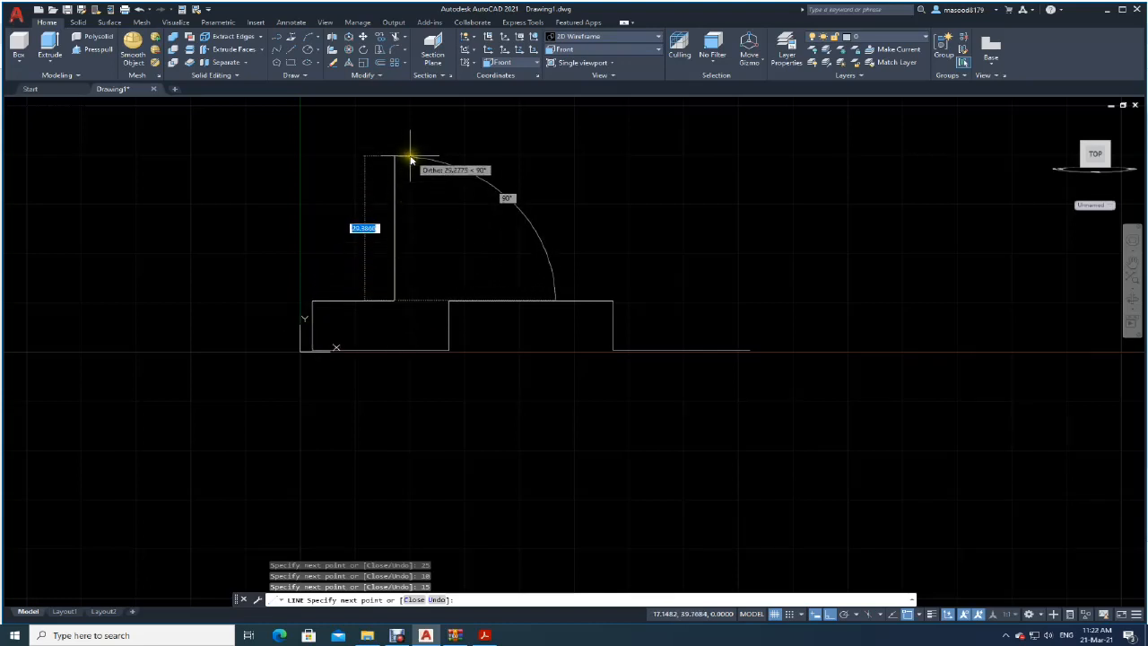
text(3)
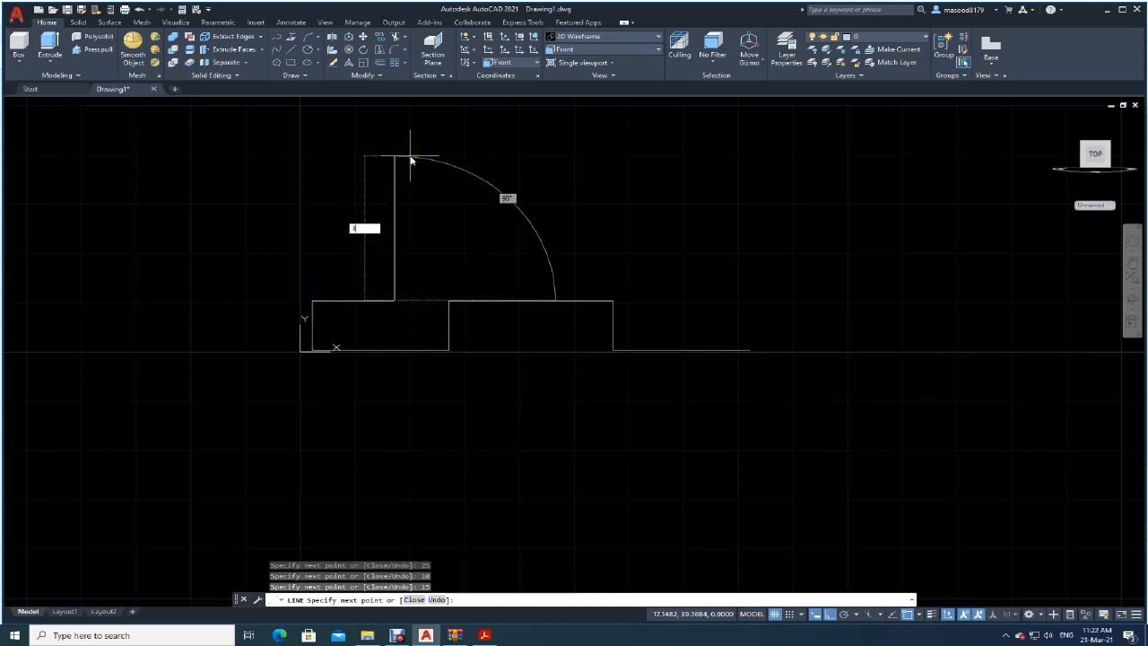
text(0)
key(Return)
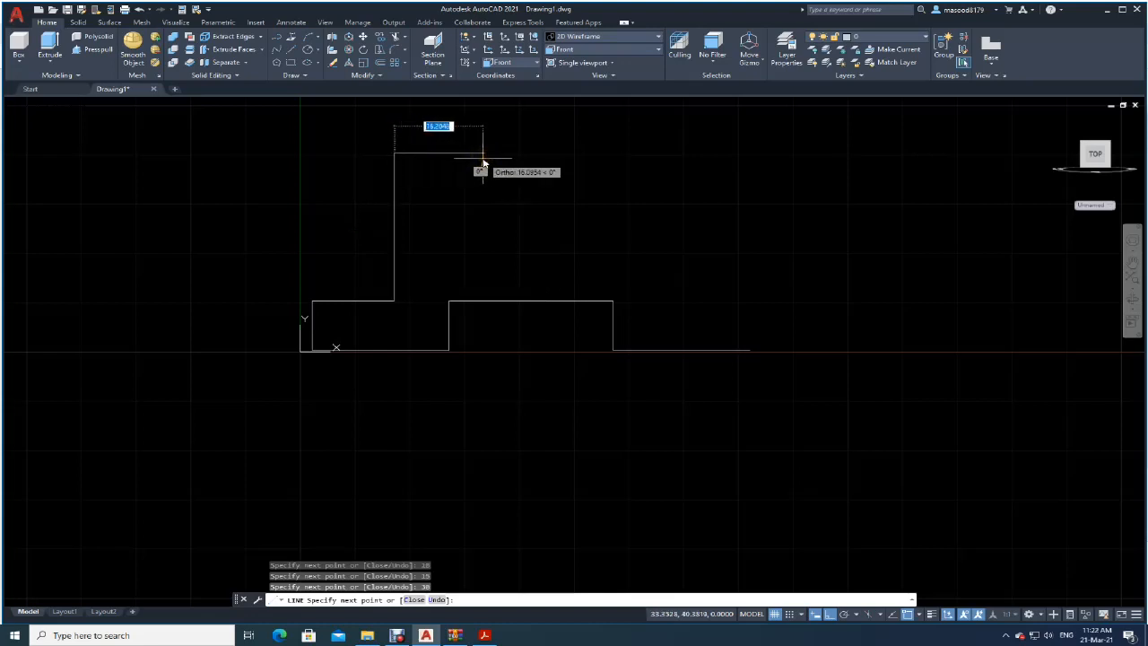
- Draw the top of the left upright 15 mm to the right and its inner side 10 mm down
text(15)
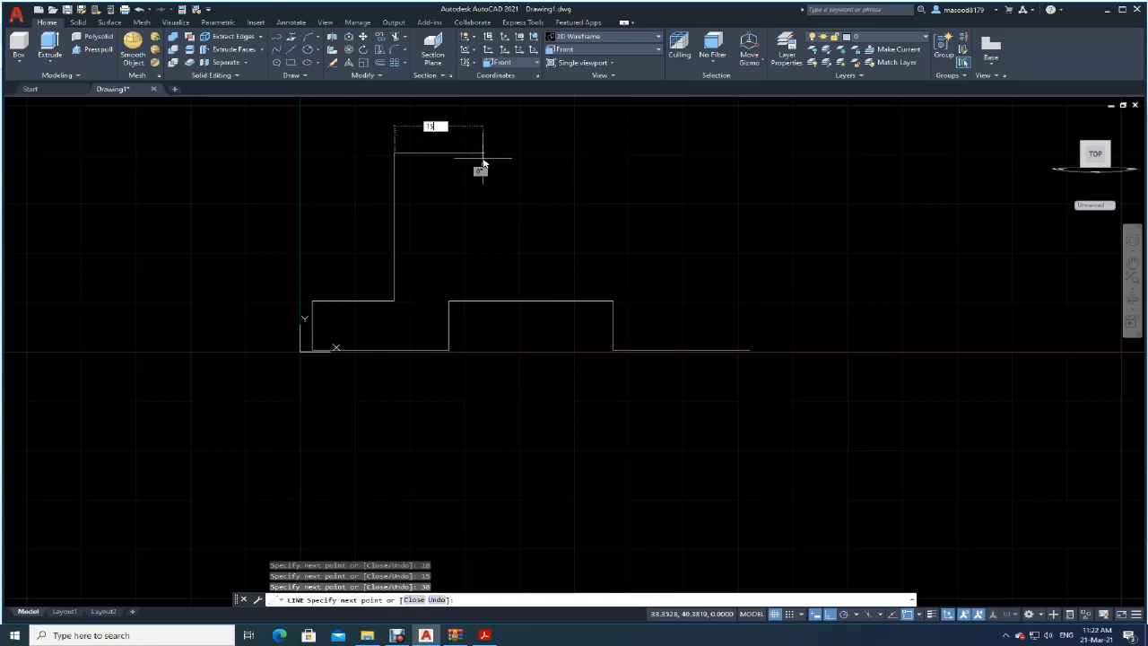
click(477, 156)
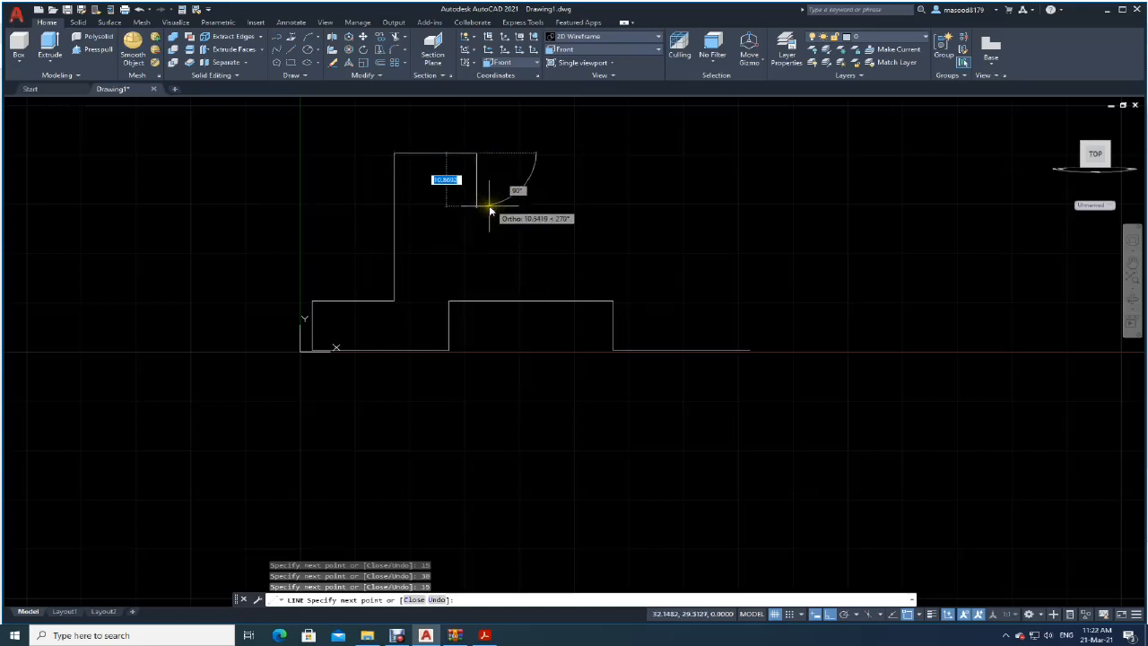
text(10)
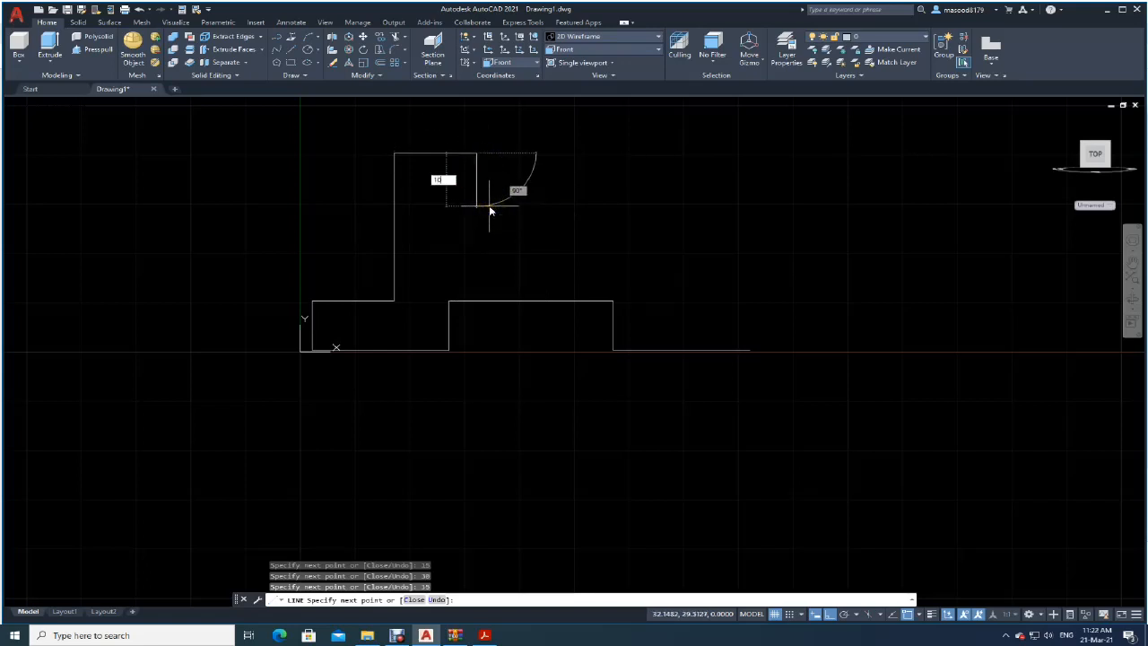
key(Return)
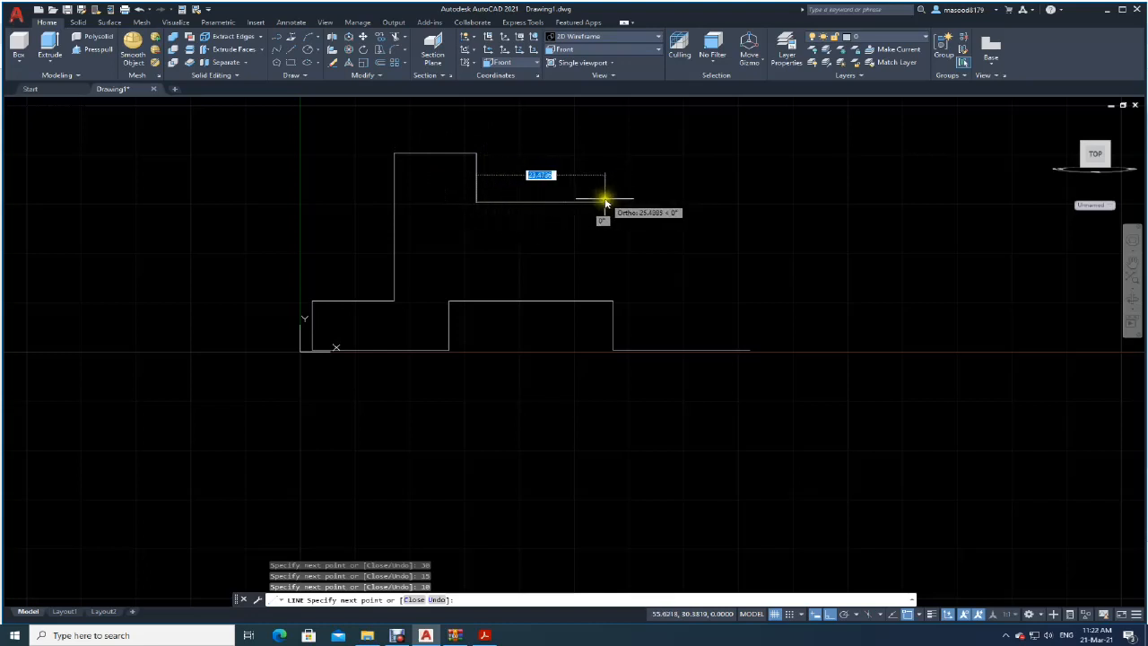
- Check the top slot width in the PDF drawing and draw the slot floor 20 mm to the right and its far side 10 mm up
click(484, 636)
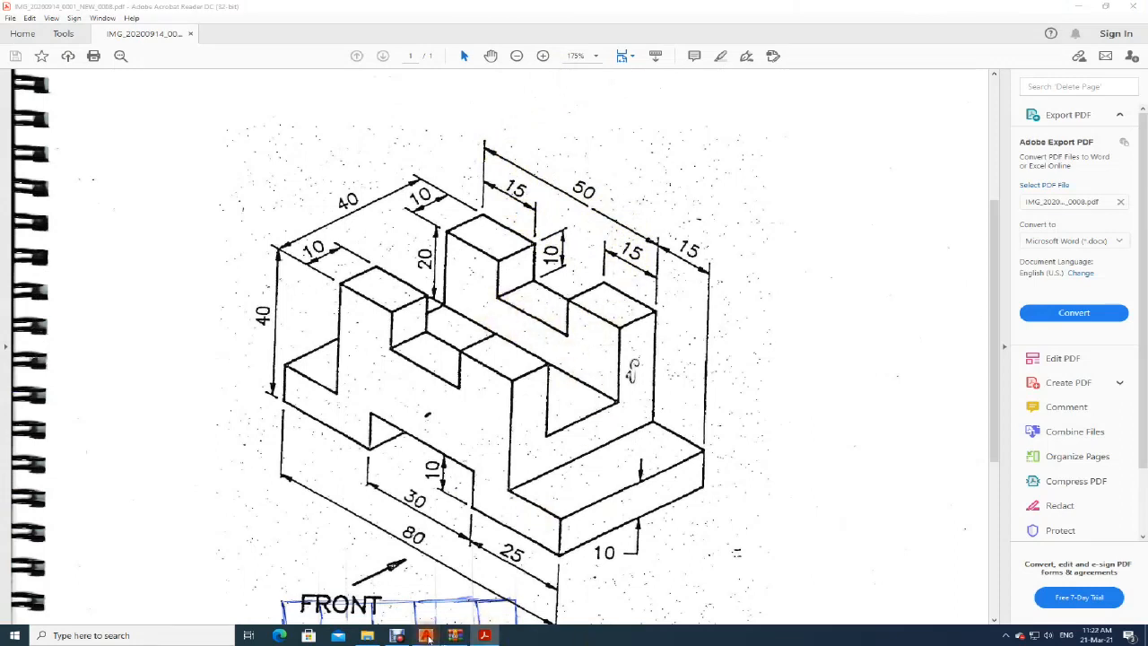
click(425, 635)
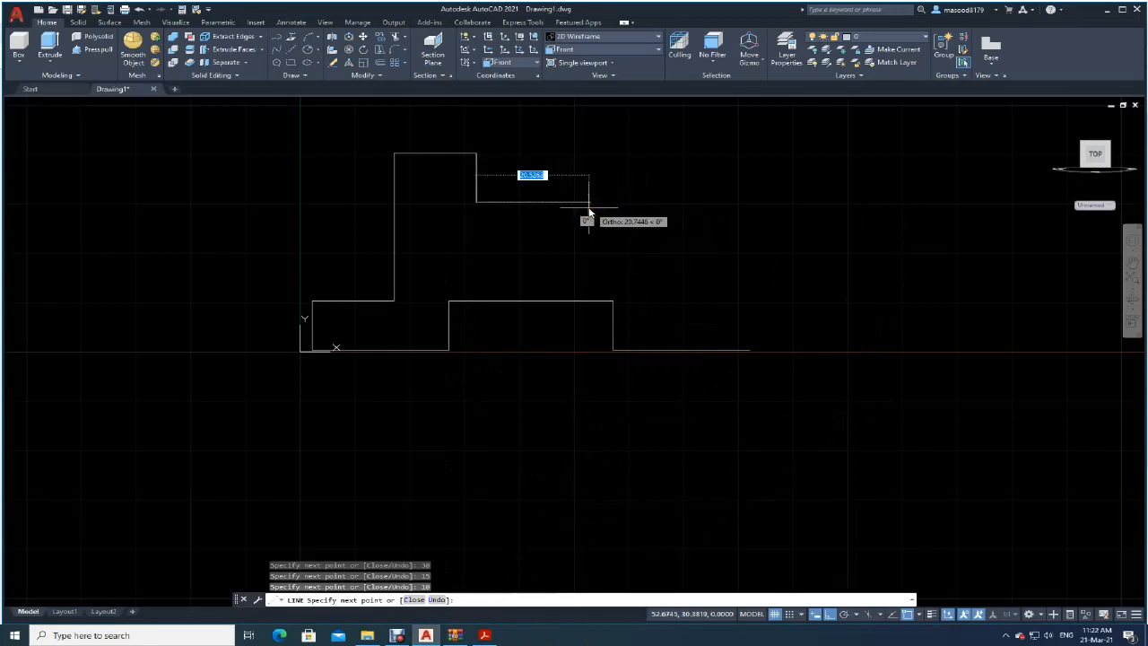
text(2)
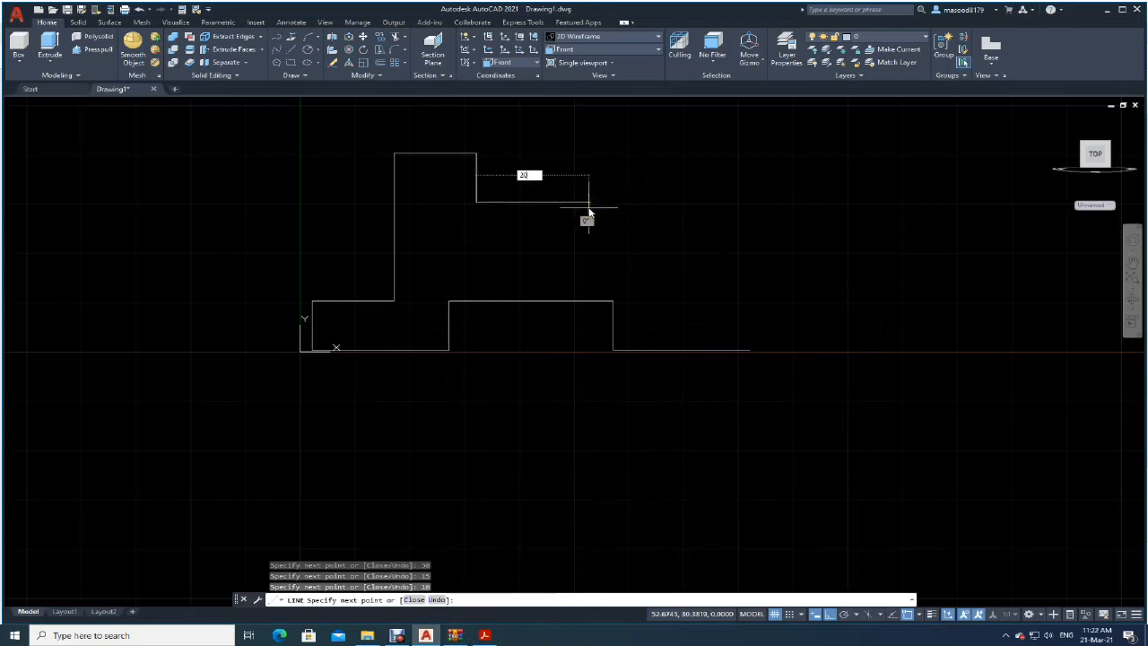
text(0)
key(Return)
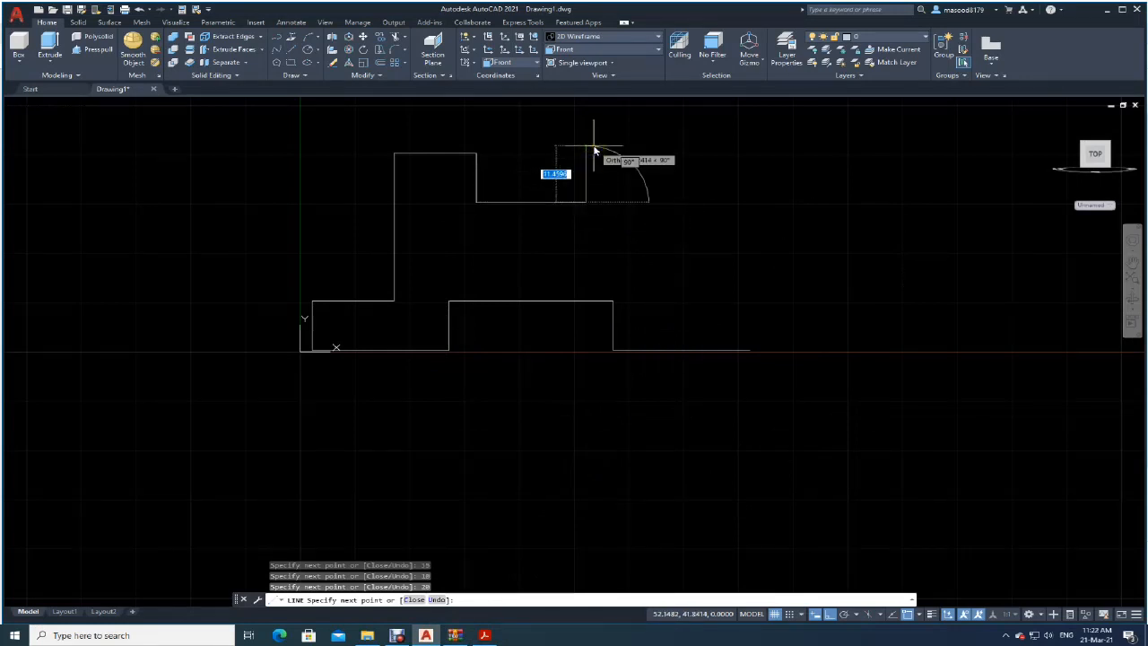
text(10)
key(Return)
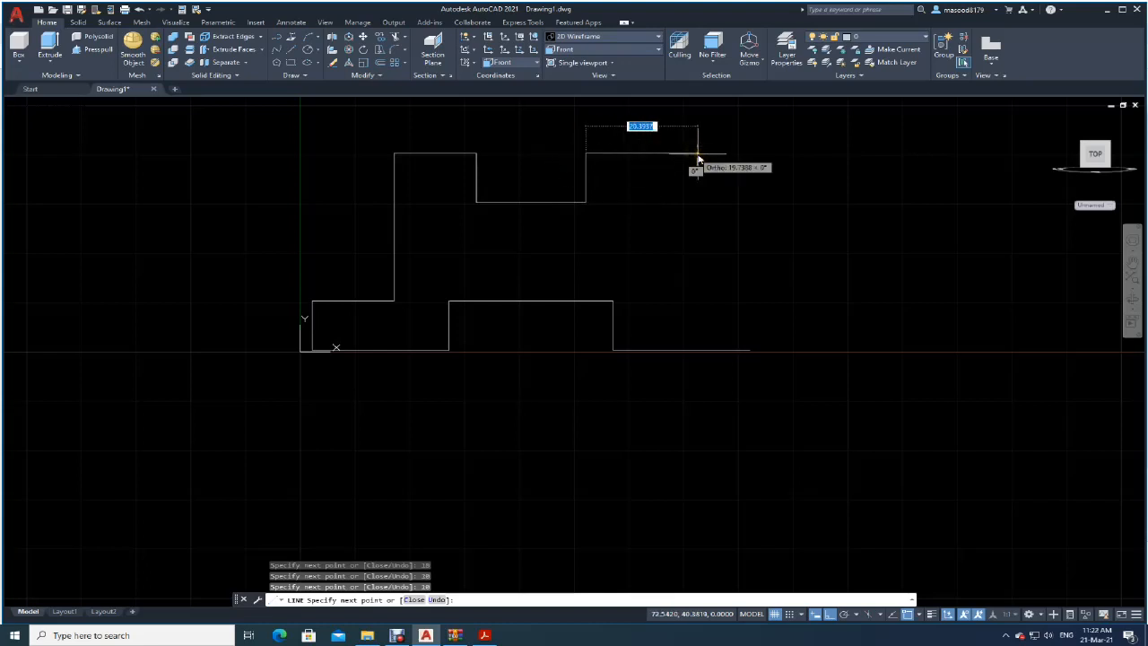
- Draw the top of the right upright 15 mm to the right and its outer side 30 mm down
text(15)
key(Return)
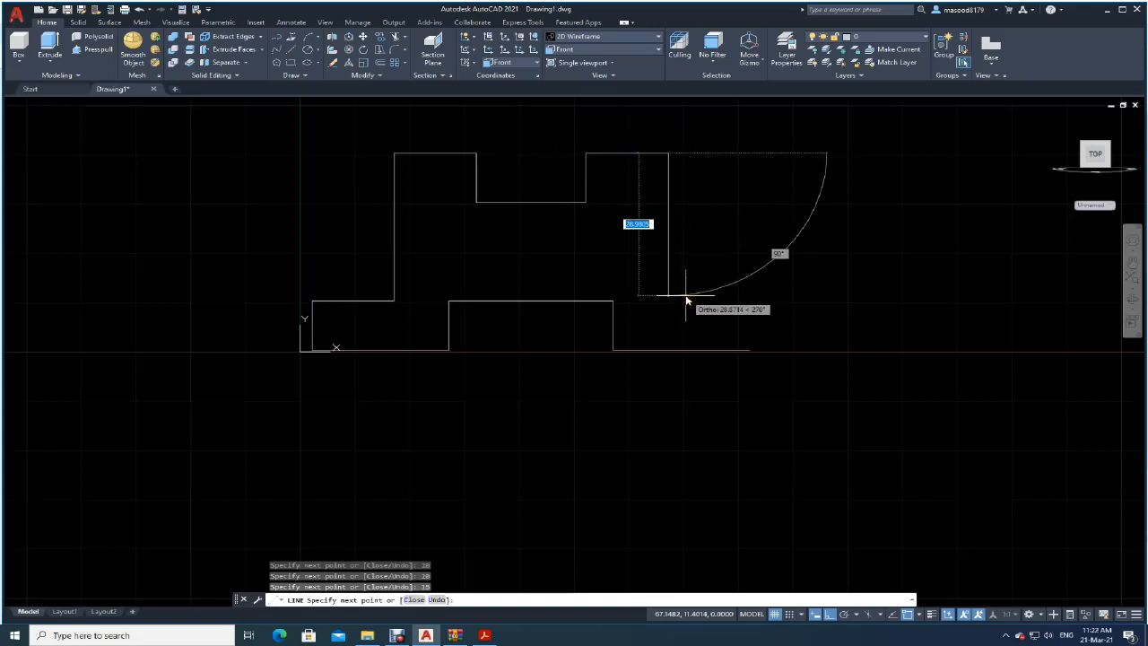
text(30)
key(Return)
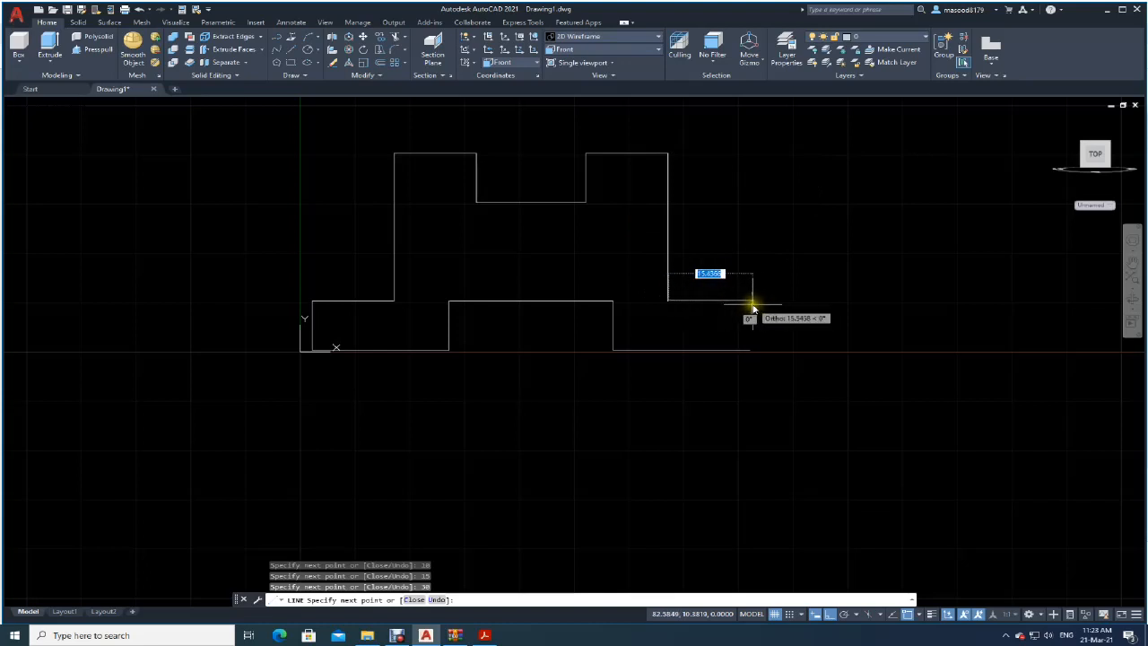
- Draw the right step 15 mm to the right and close the profile back to its starting point
text(15)
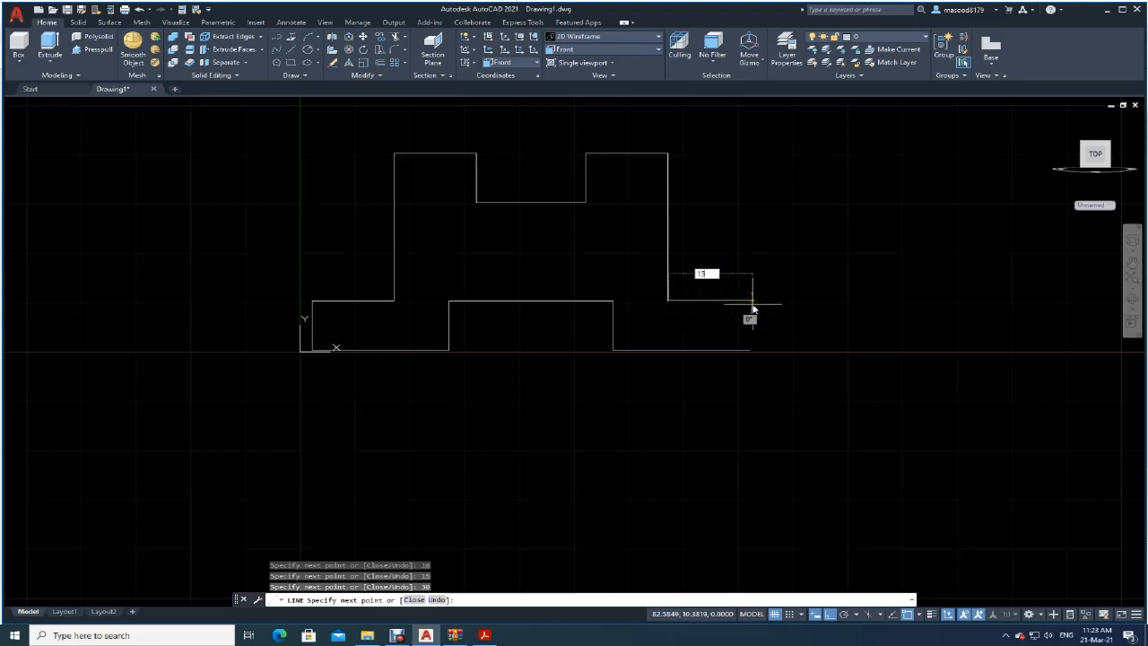
key(Return)
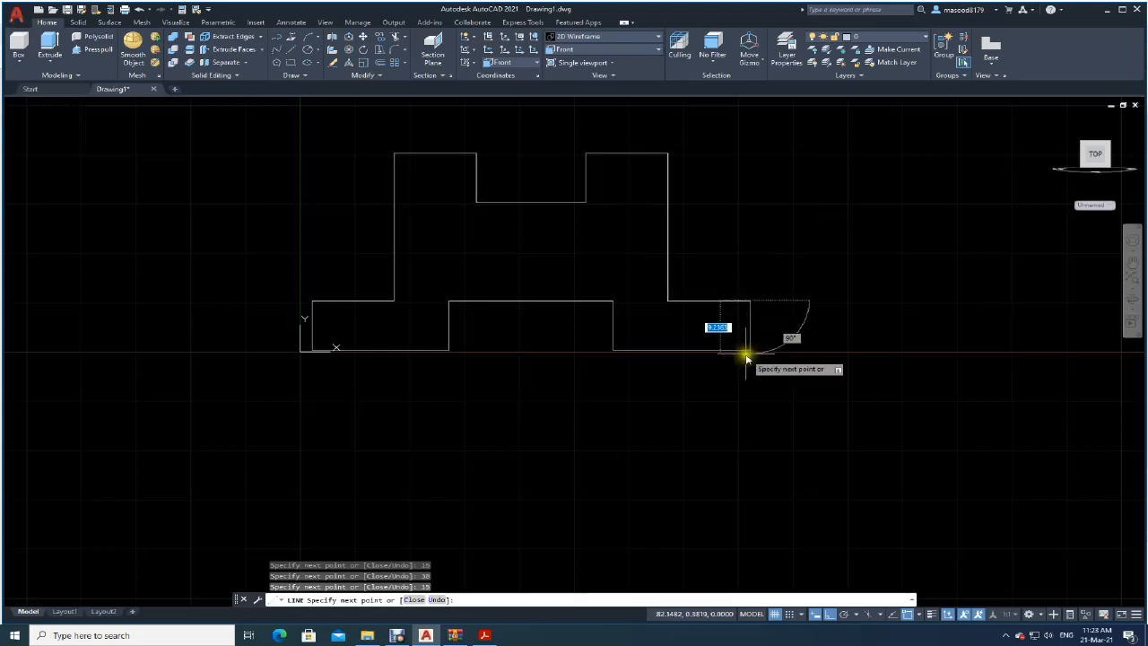
text(c)
key(Return)
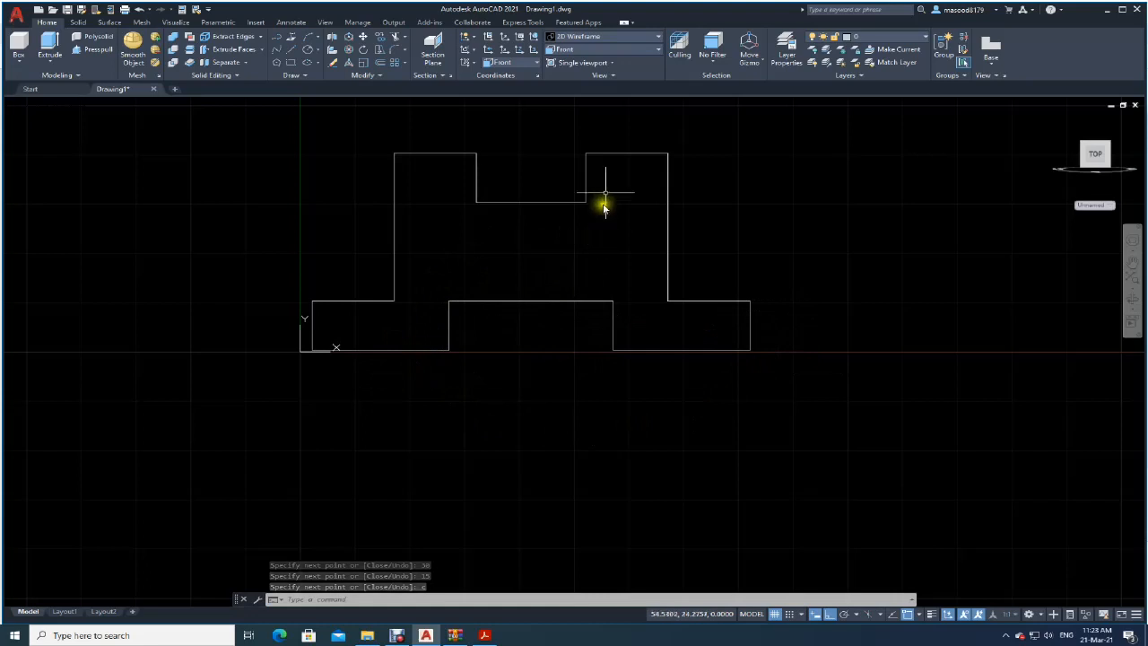
- Switch to the SE Isometric view and press-pull the closed front profile 40 mm backward into a solid
click(658, 52)
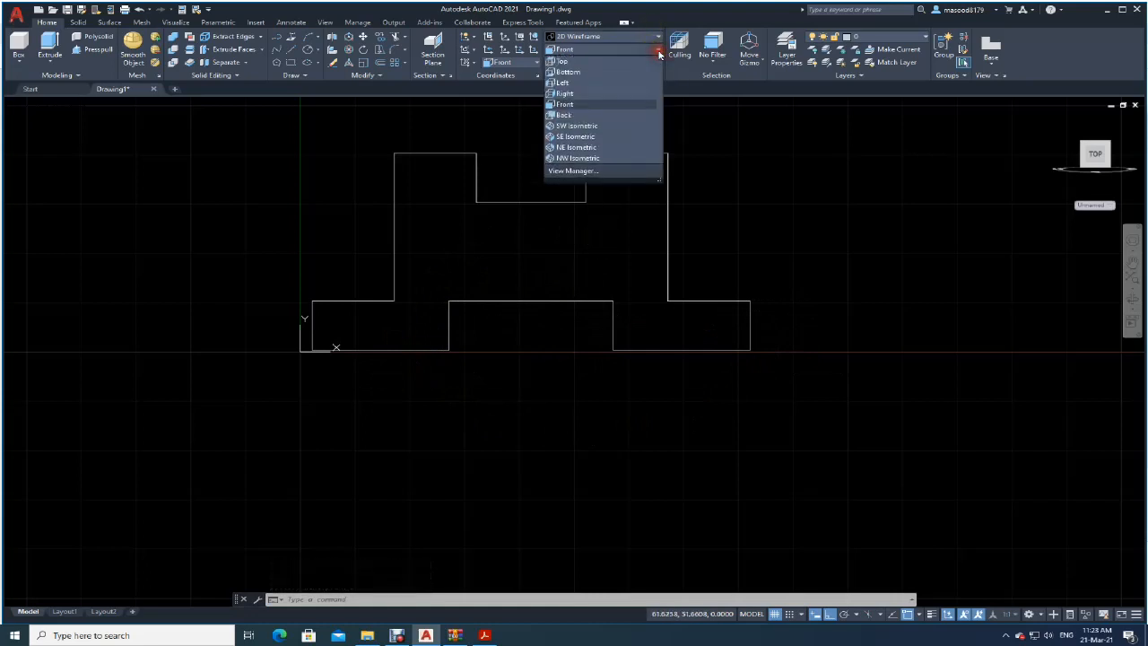
click(585, 139)
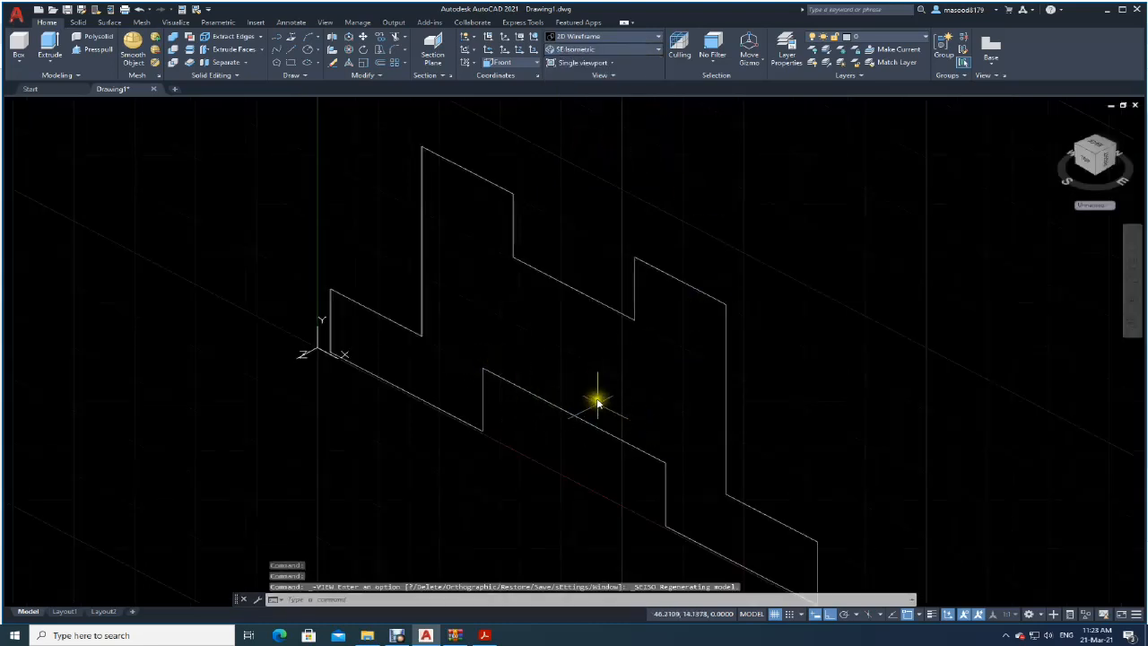
scroll(604, 386, down, 2)
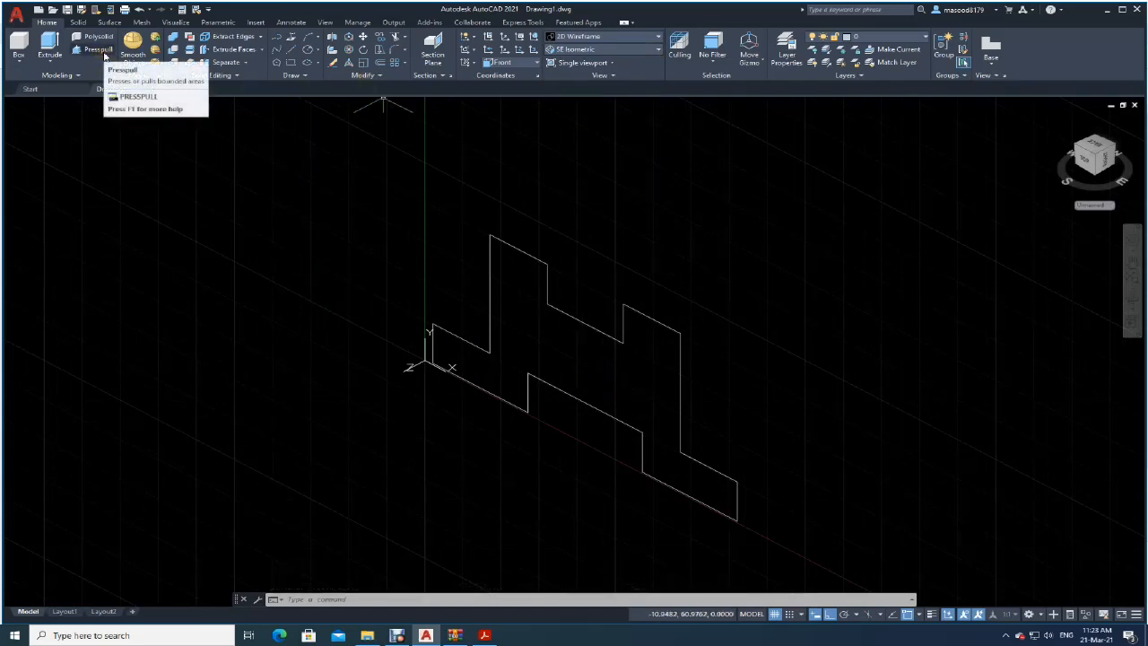
click(100, 50)
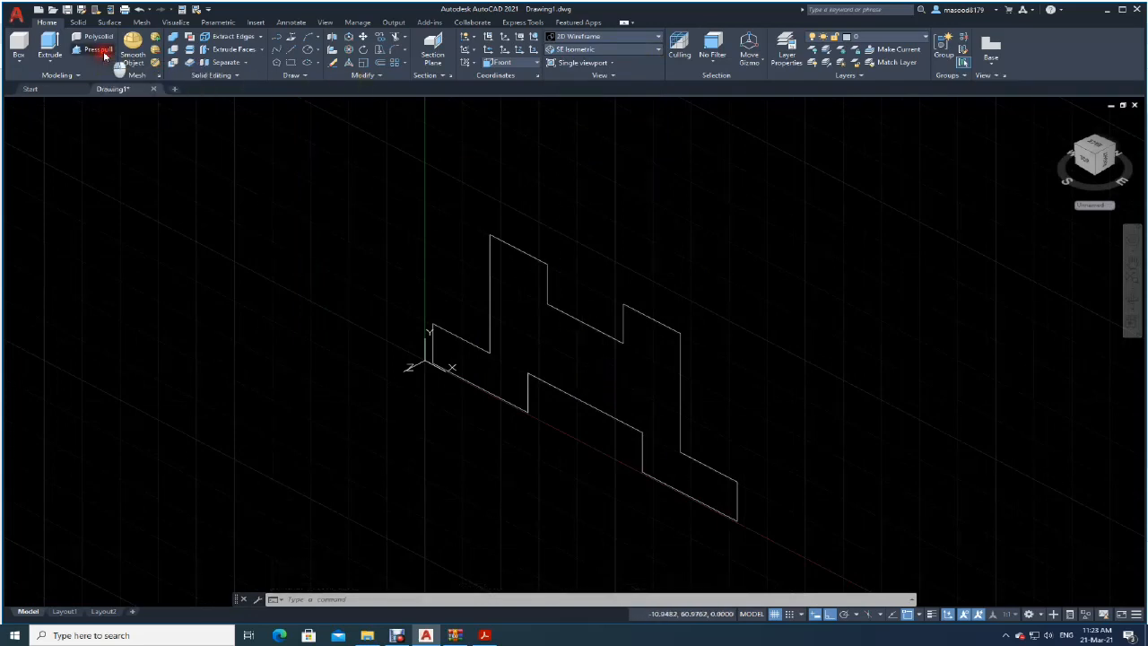
click(621, 382)
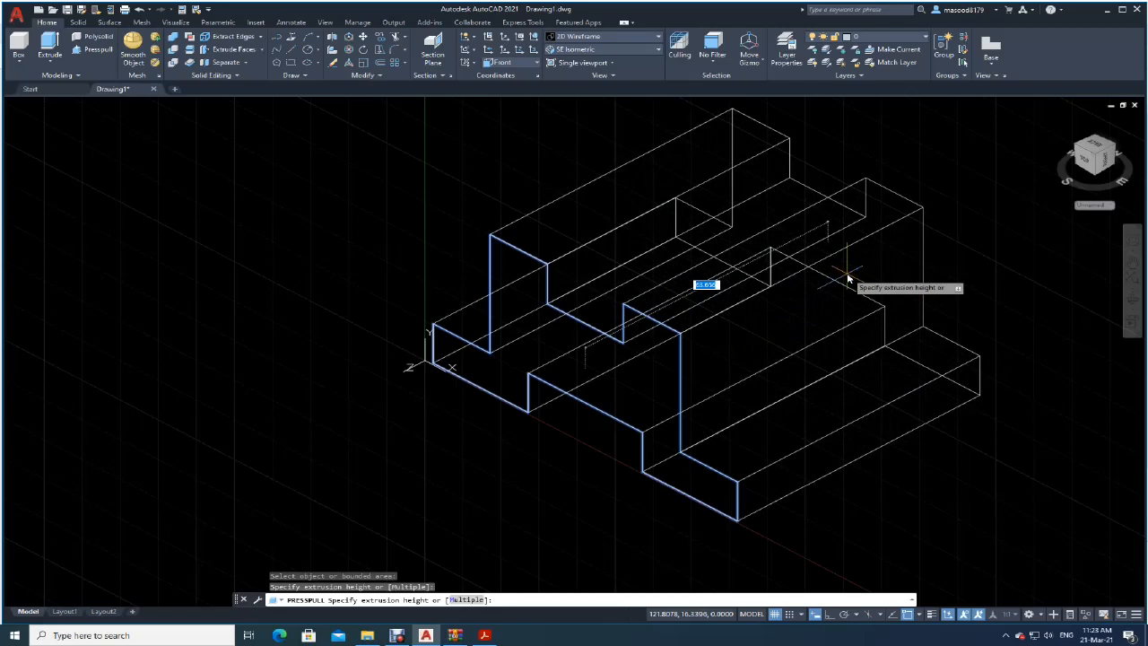
text(40)
key(Return)
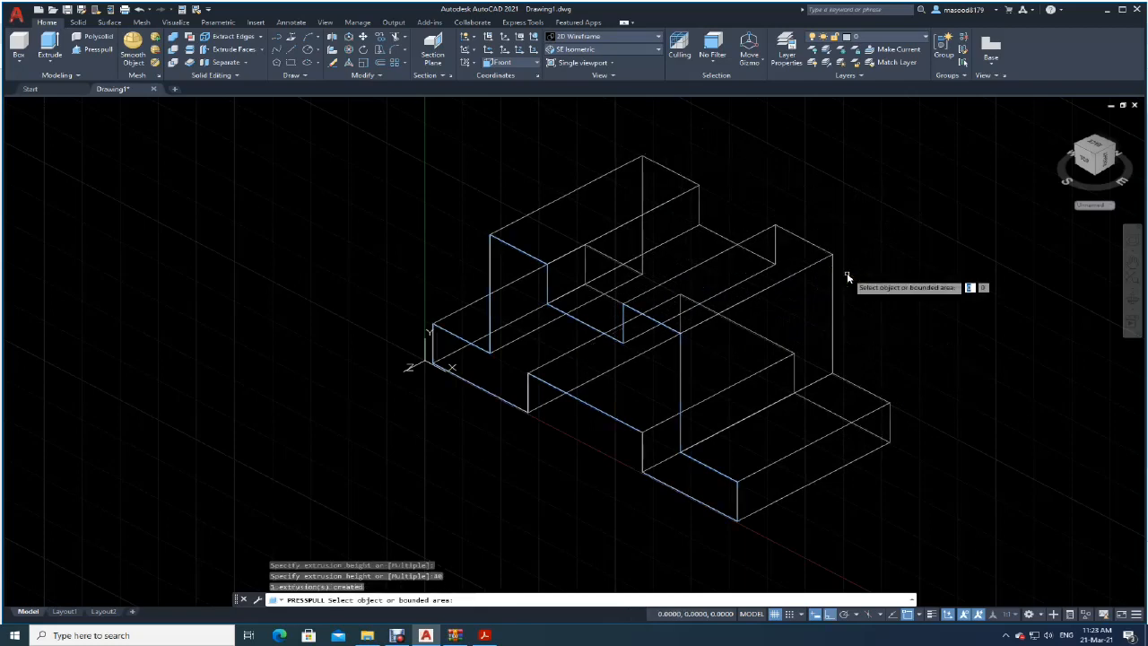
key(Return)
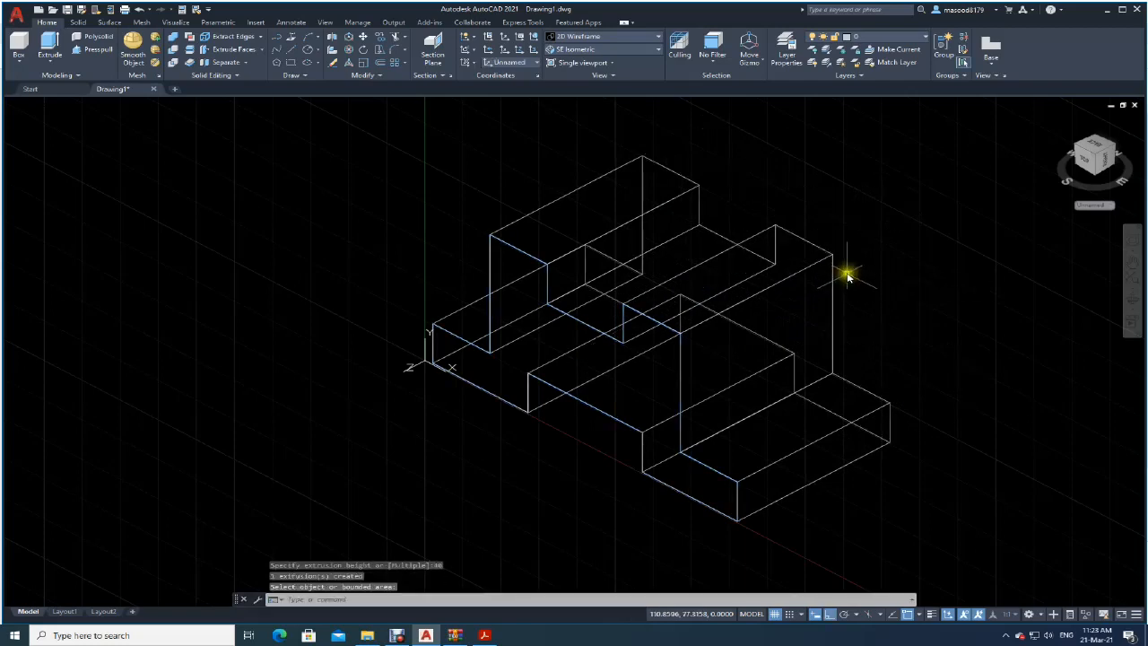
- Set the visual style to Hidden and check the dimensions of the lengthwise slot in the PDF drawing
click(660, 38)
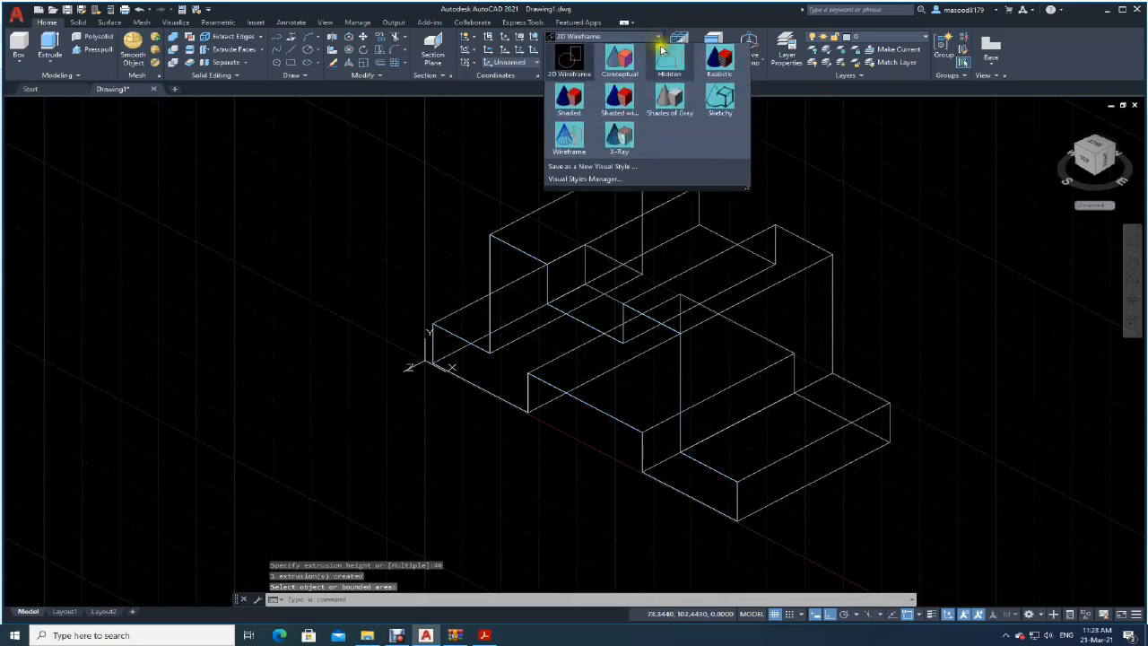
click(669, 59)
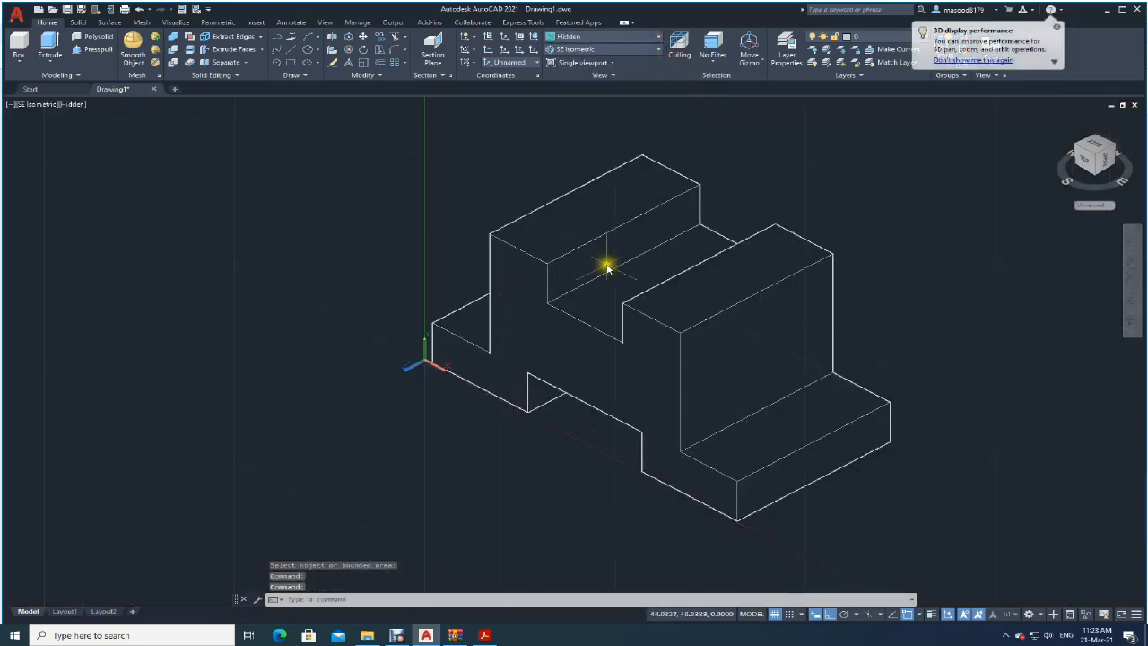
click(484, 635)
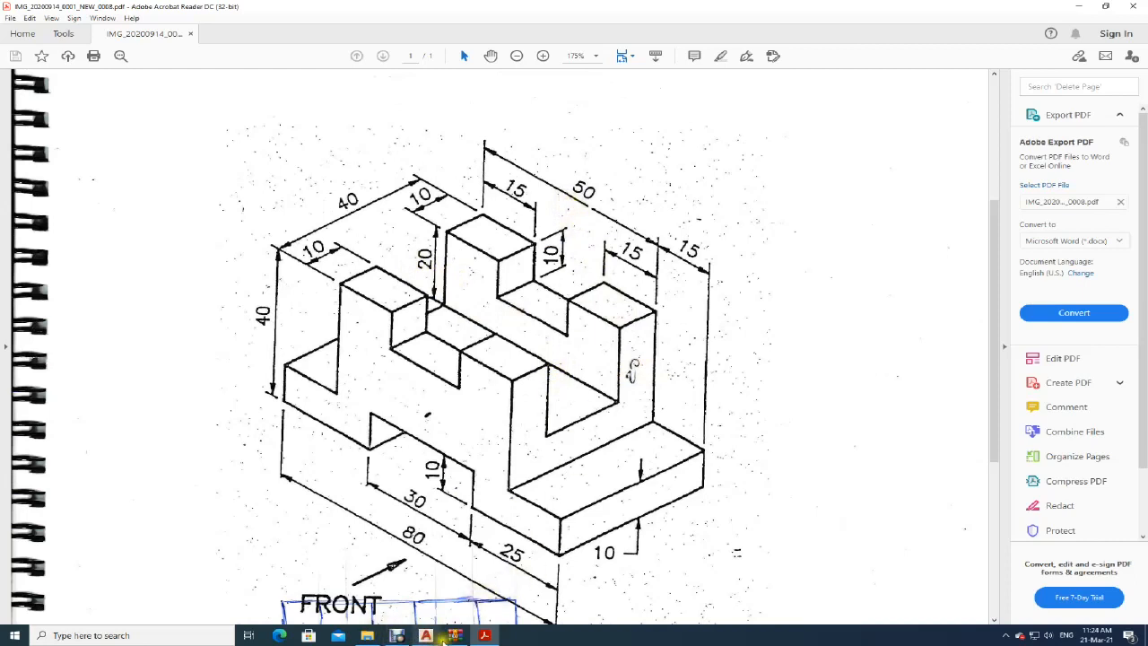
mouse_move(474, 638)
click(425, 635)
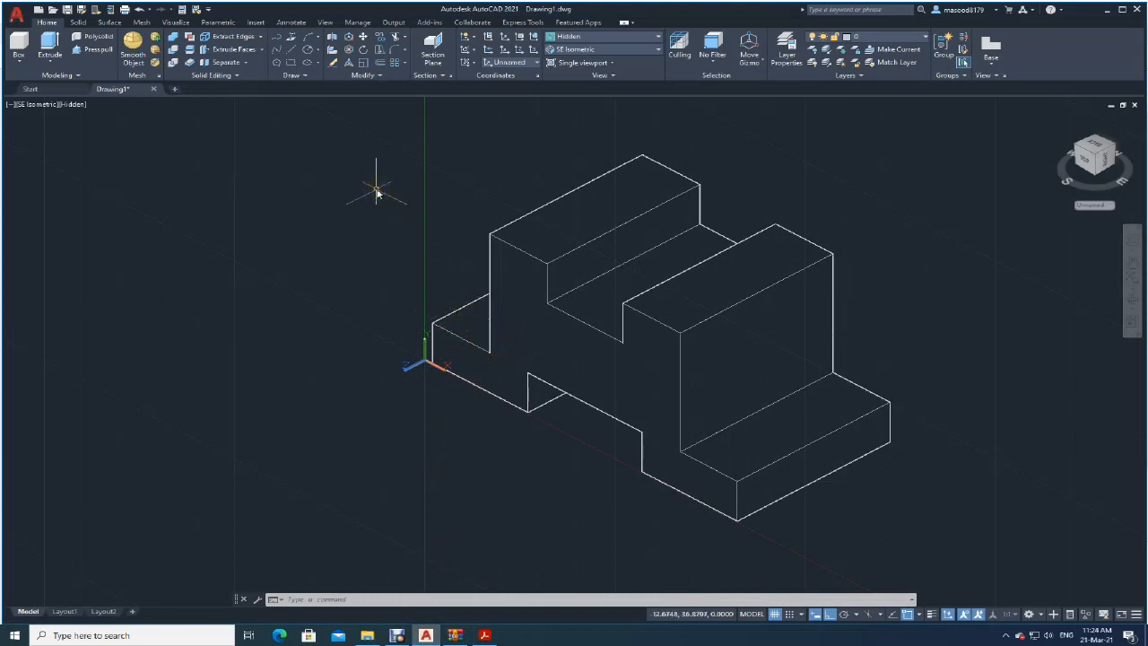
- Draw a closed rectangle of lines, 50 mm long and 20 mm high, in the empty space beside the stepped solid
click(293, 49)
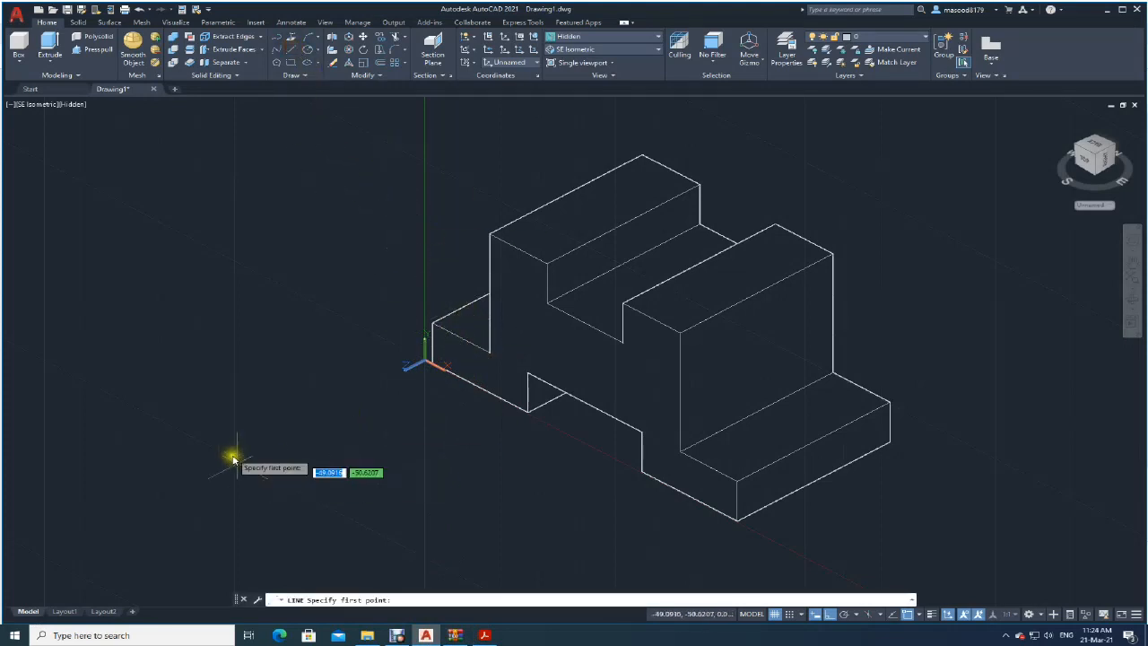
click(270, 287)
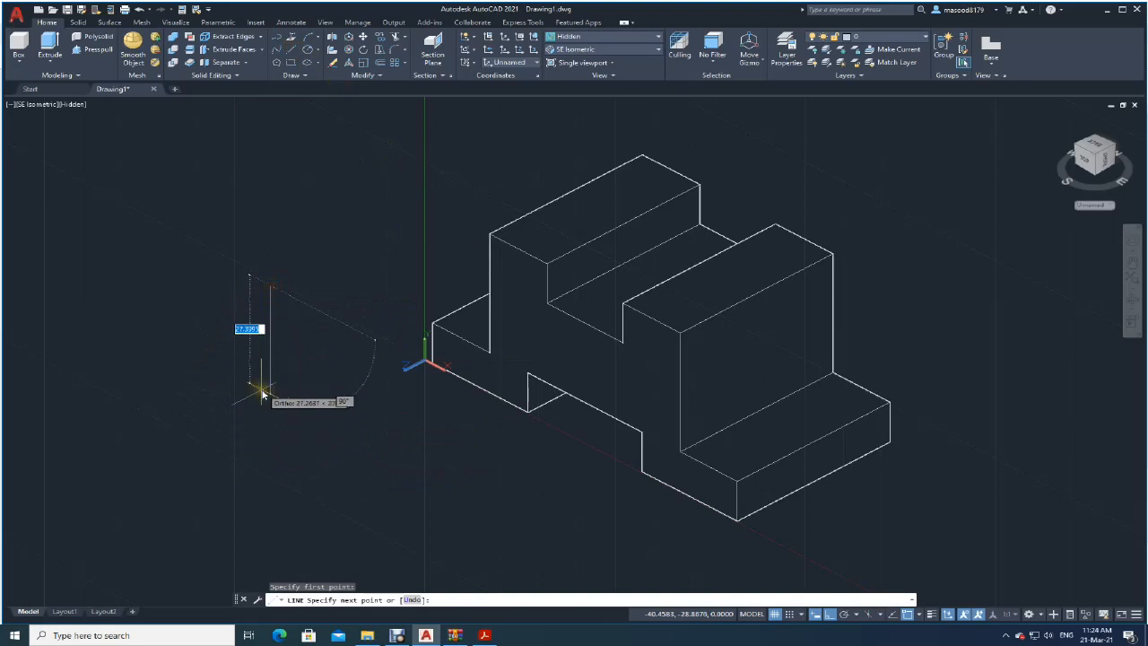
text(4)
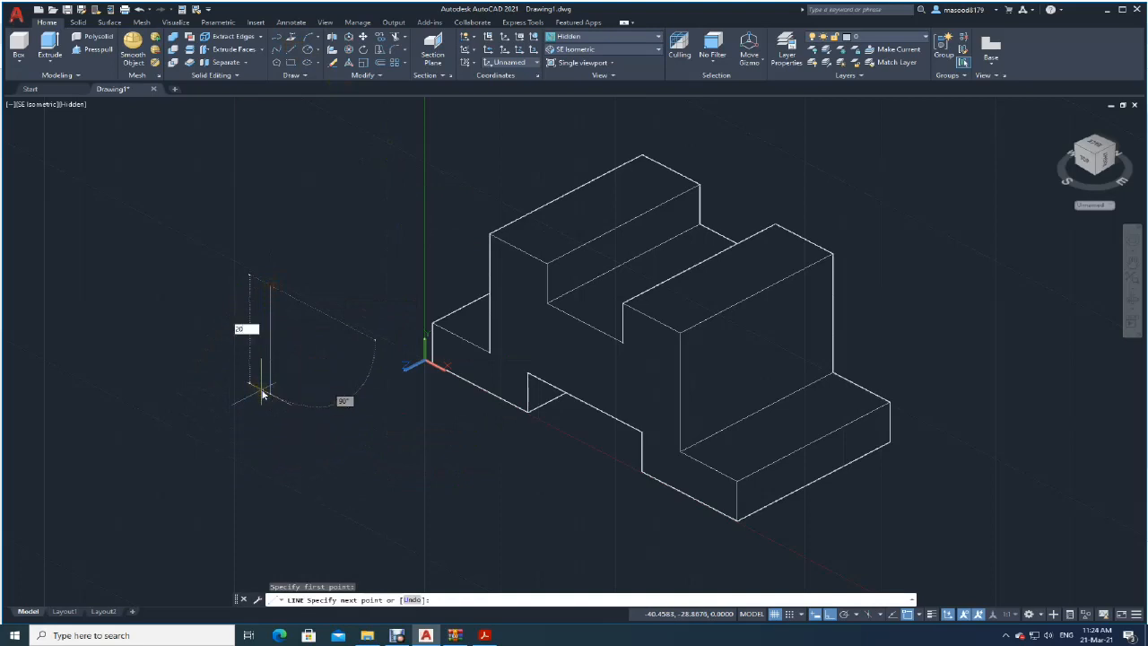
text(0)
key(Return)
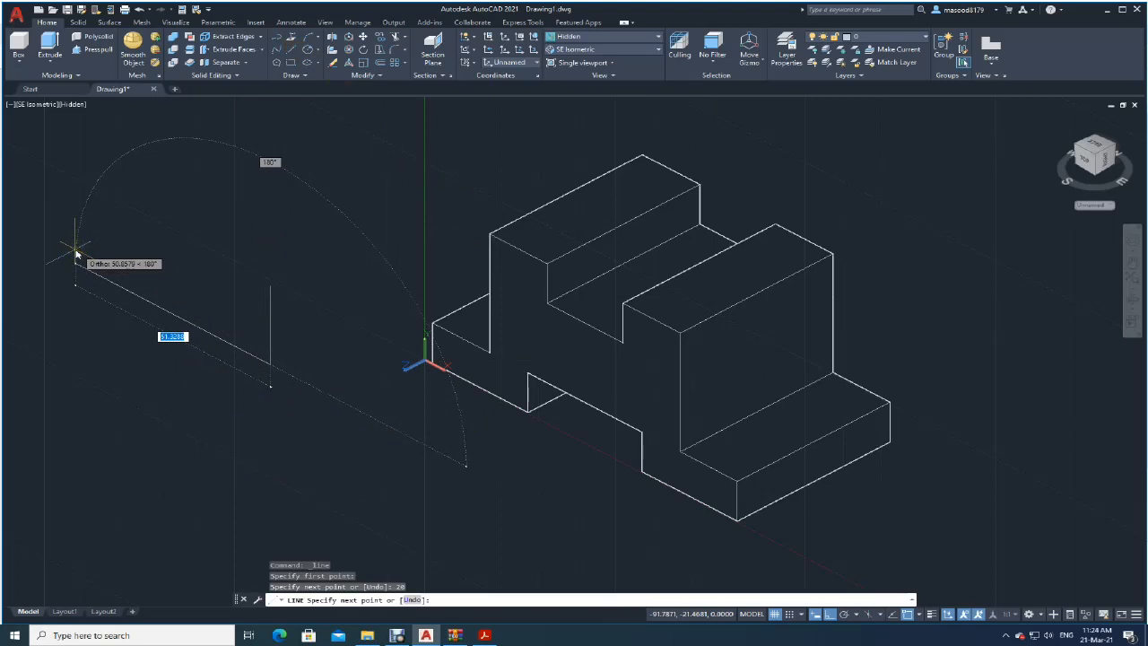
text(50)
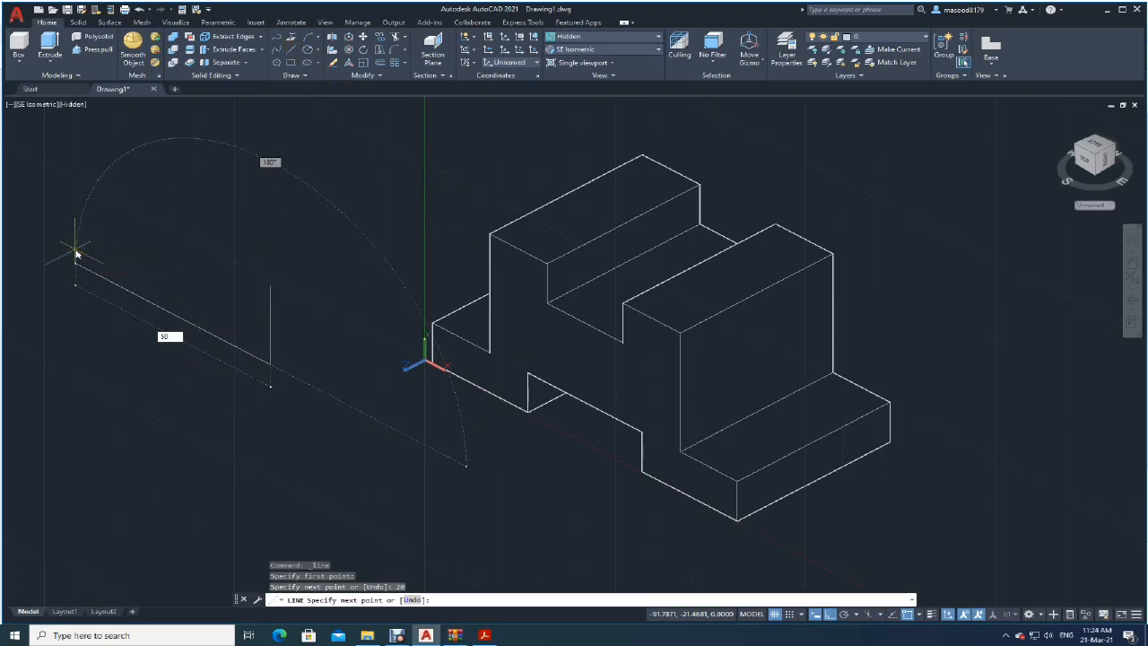
key(Return)
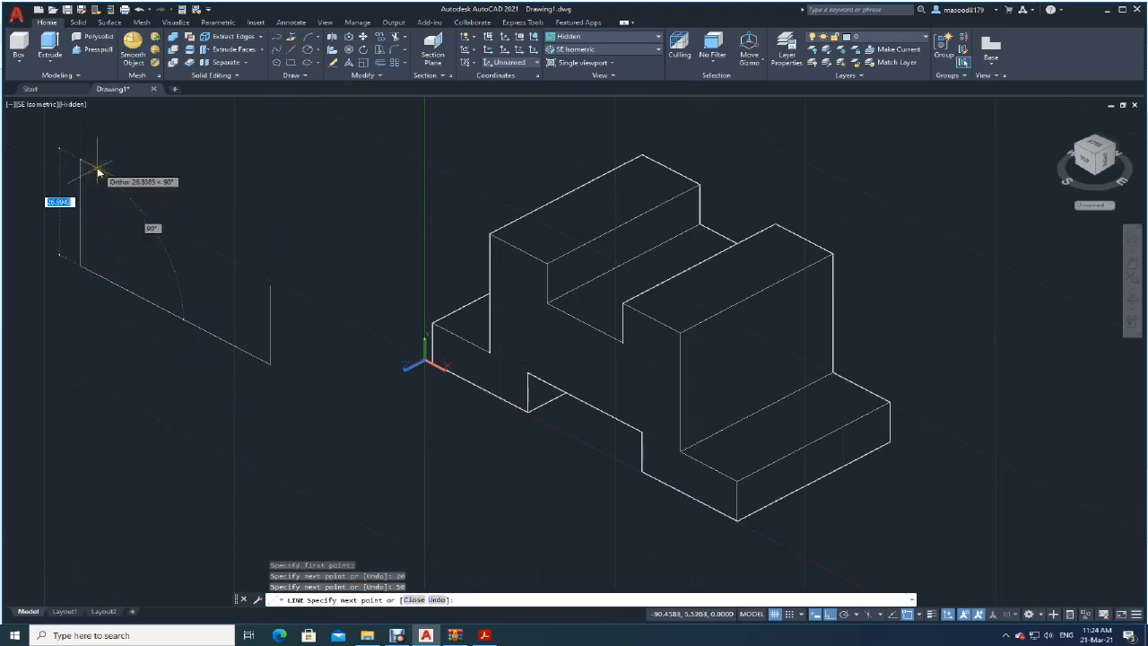
text(20)
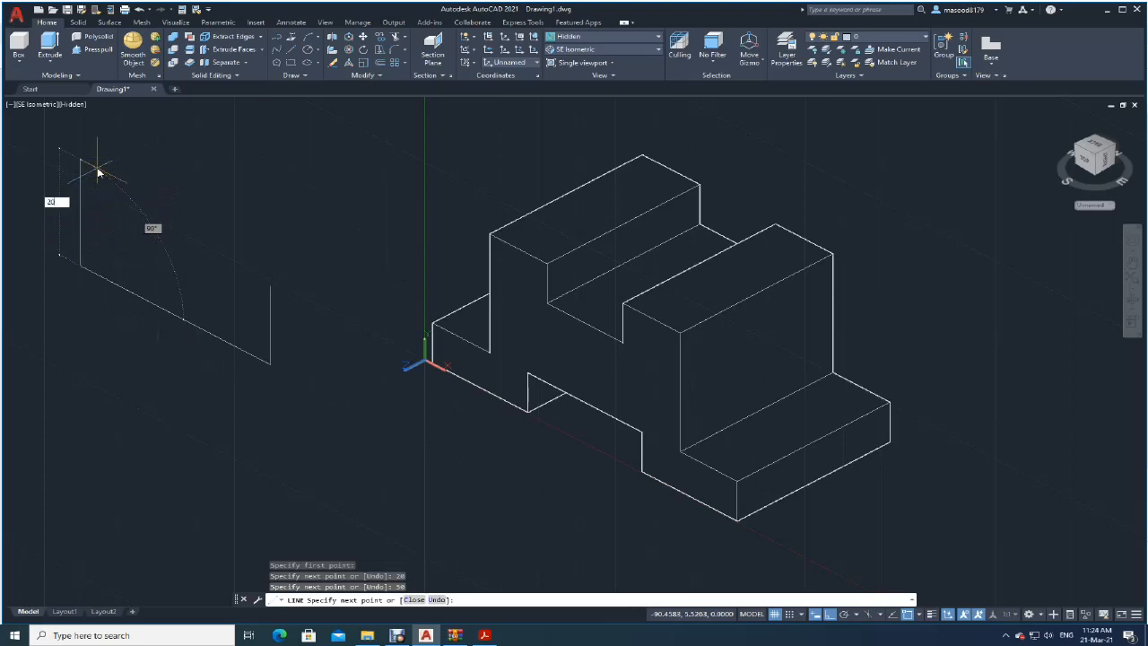
key(Return)
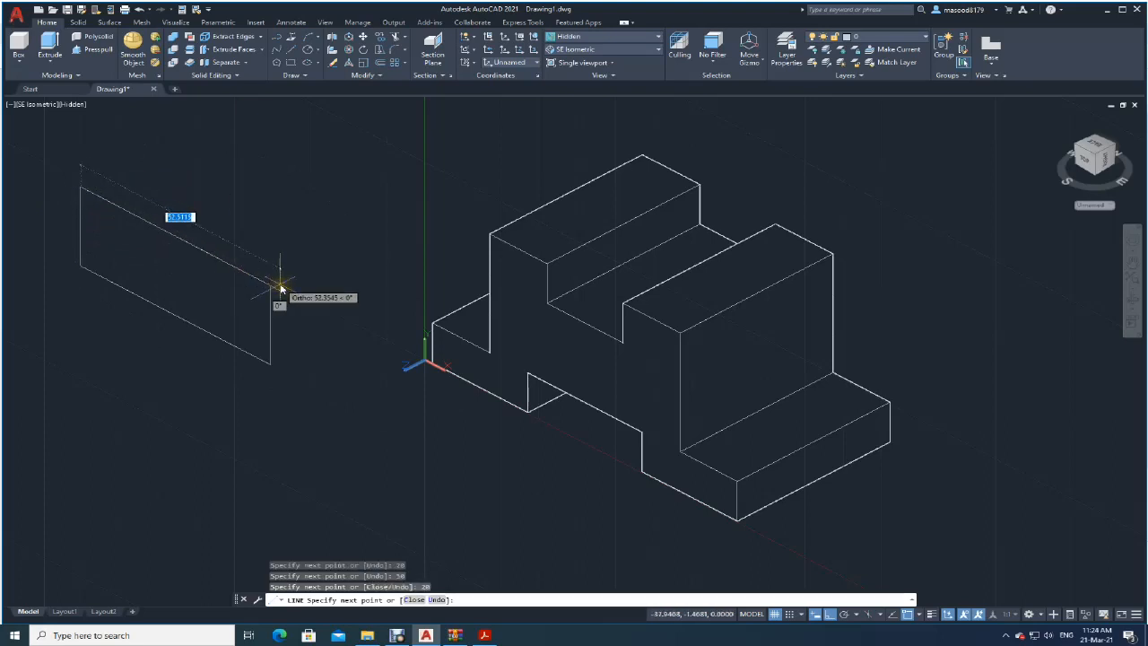
text(c)
key(Return)
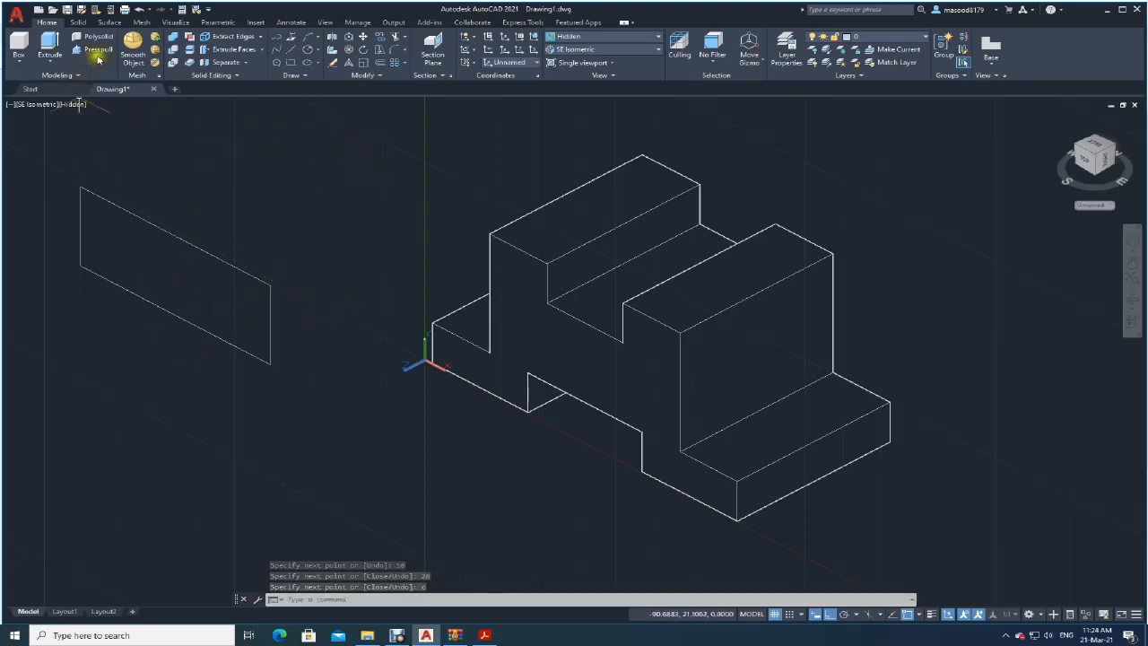
- Press-pull the 50 by 20 mm rectangle 20 mm forward into a separate box
click(95, 48)
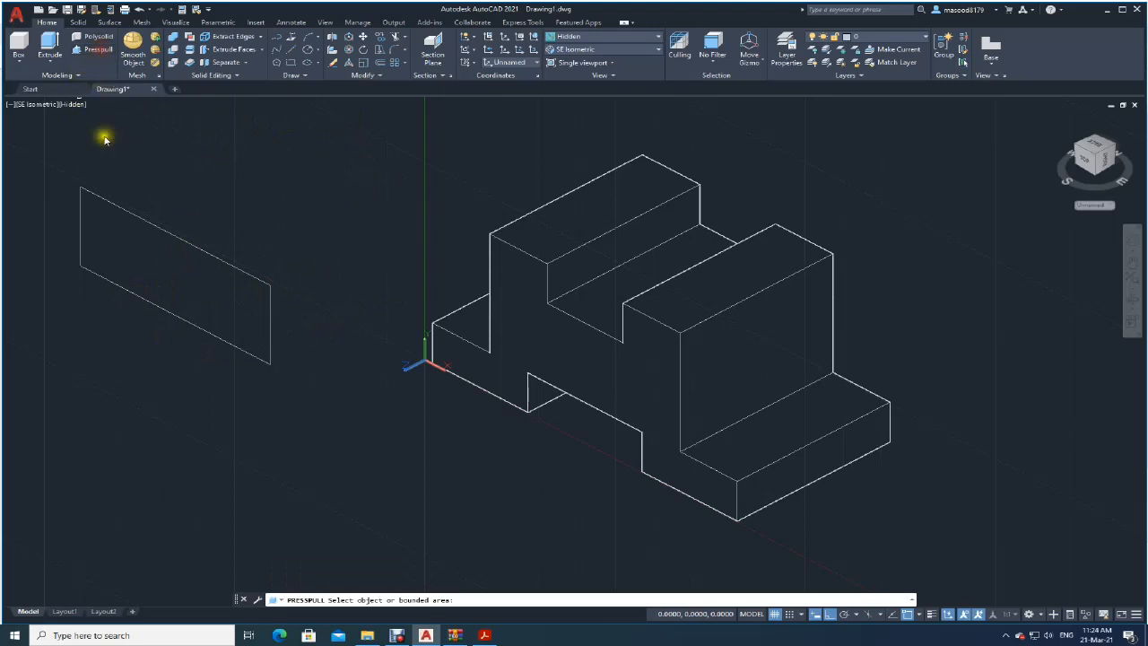
click(134, 239)
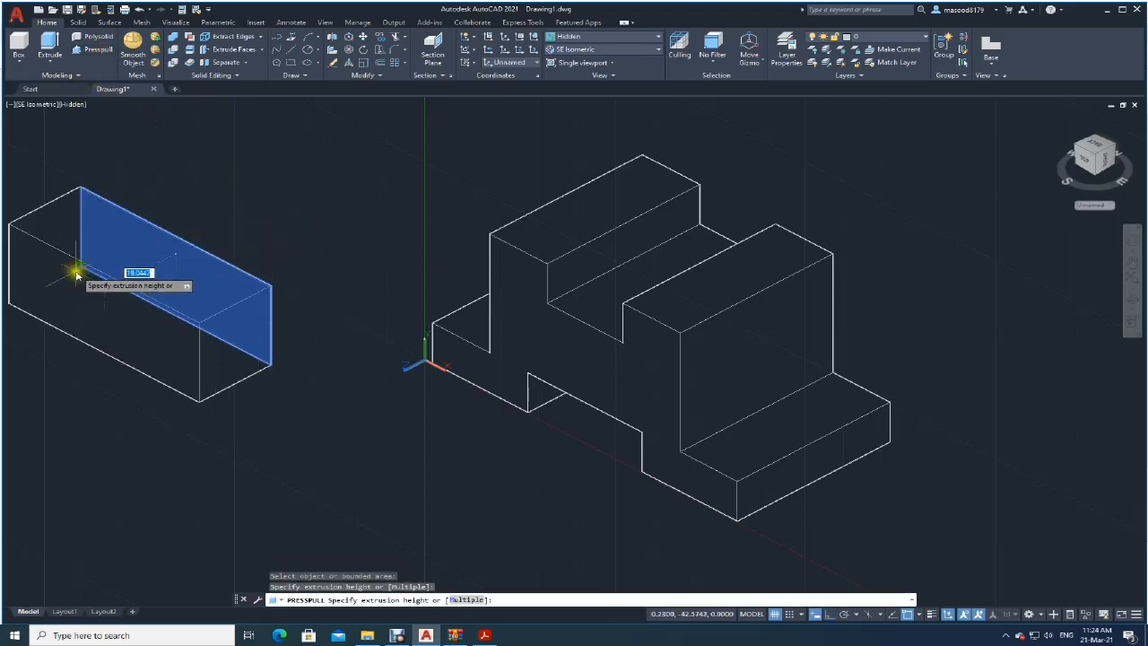
text(20)
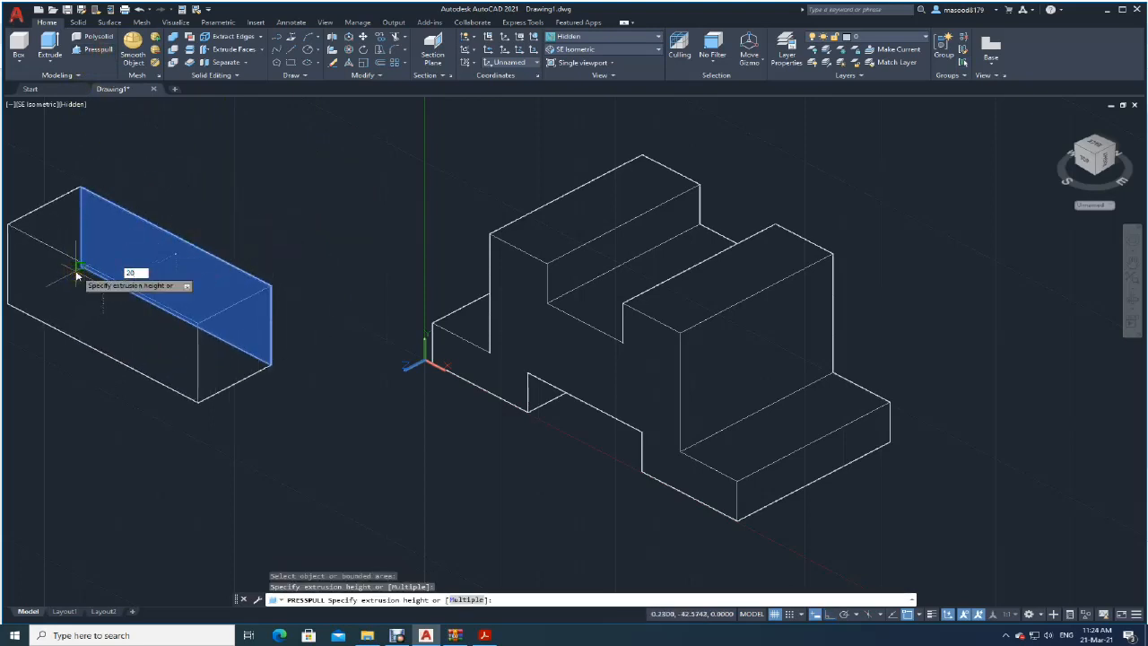
key(Return)
key(Return)
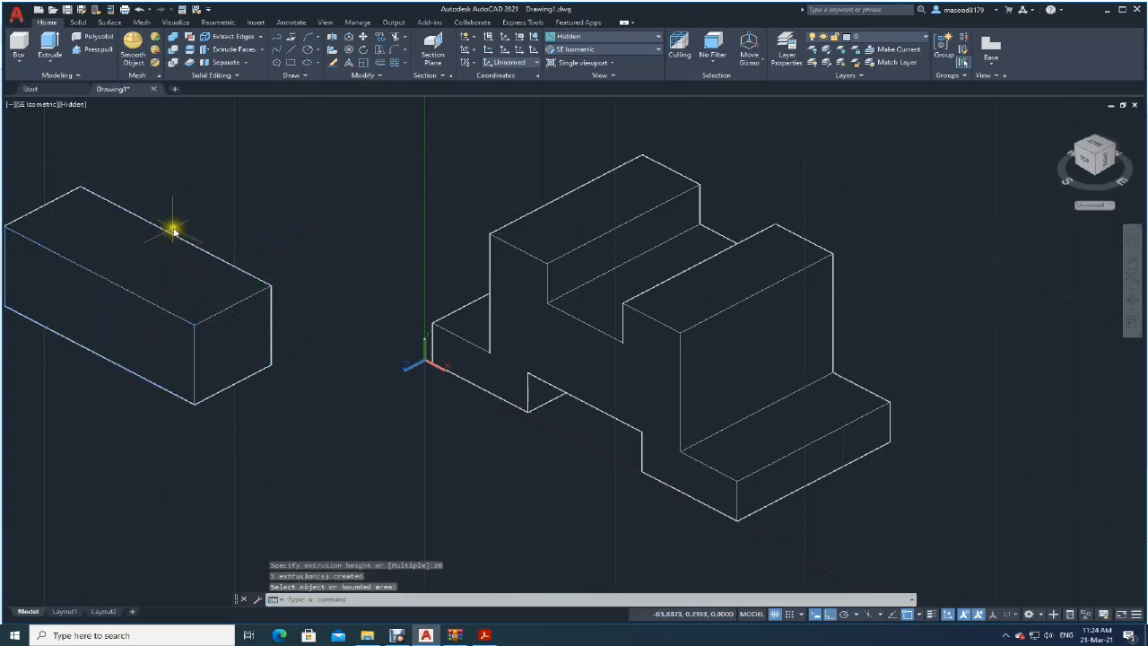
- Try to move the box freehand toward the stepped solid using a window selection, and undo the move
click(364, 41)
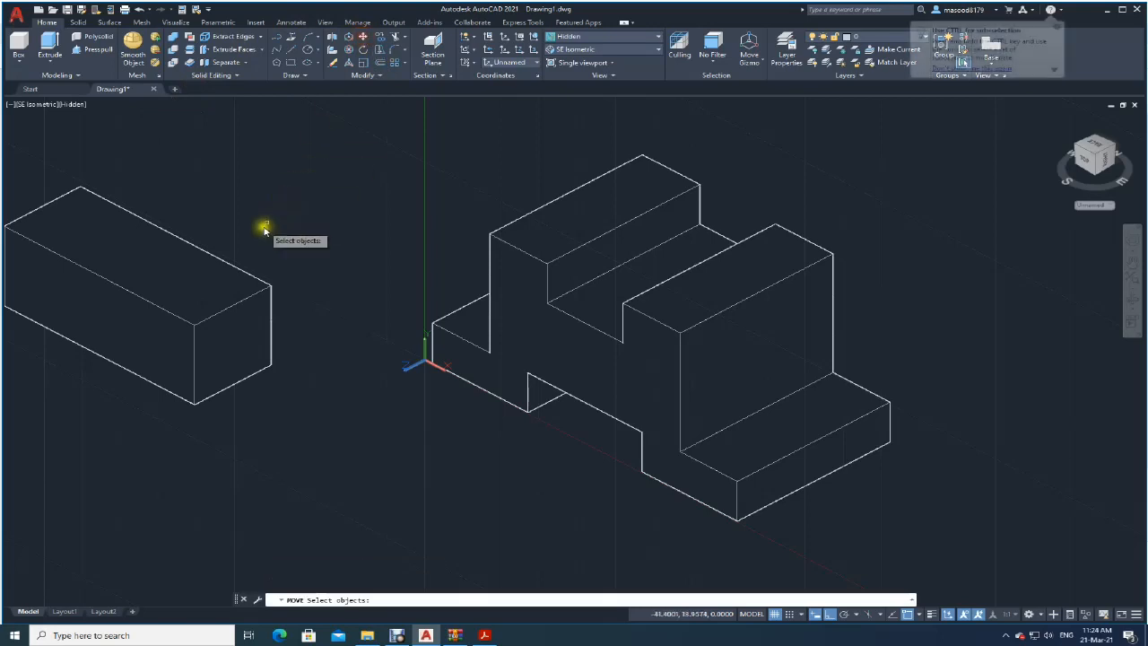
click(203, 249)
click(201, 250)
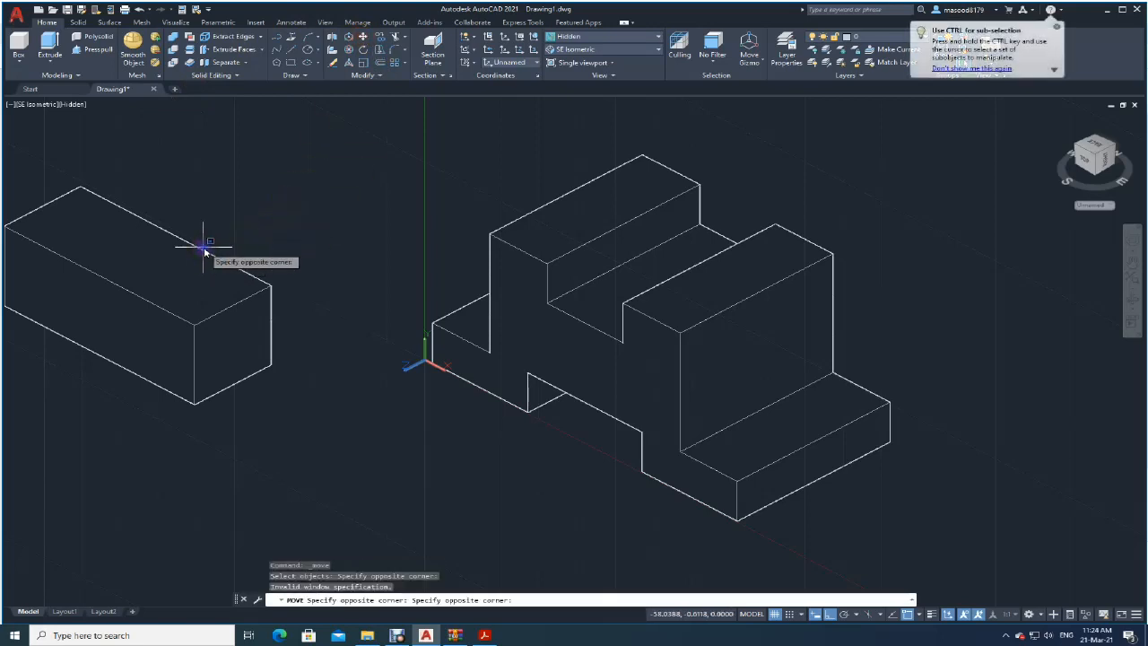
click(196, 253)
key(Return)
click(247, 246)
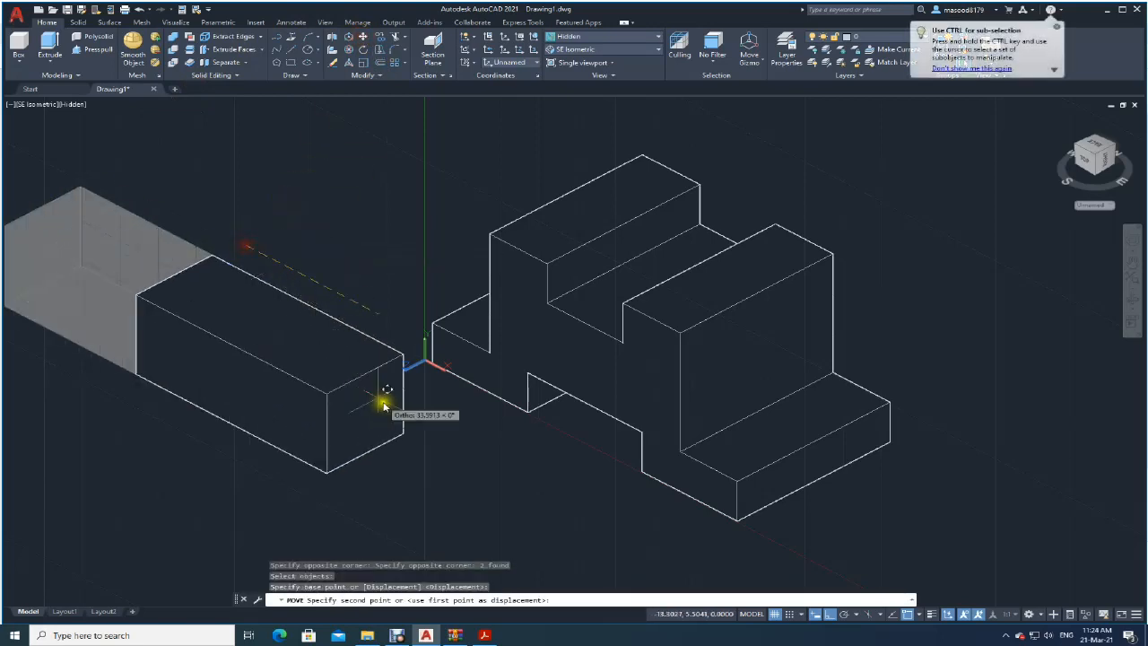
click(488, 502)
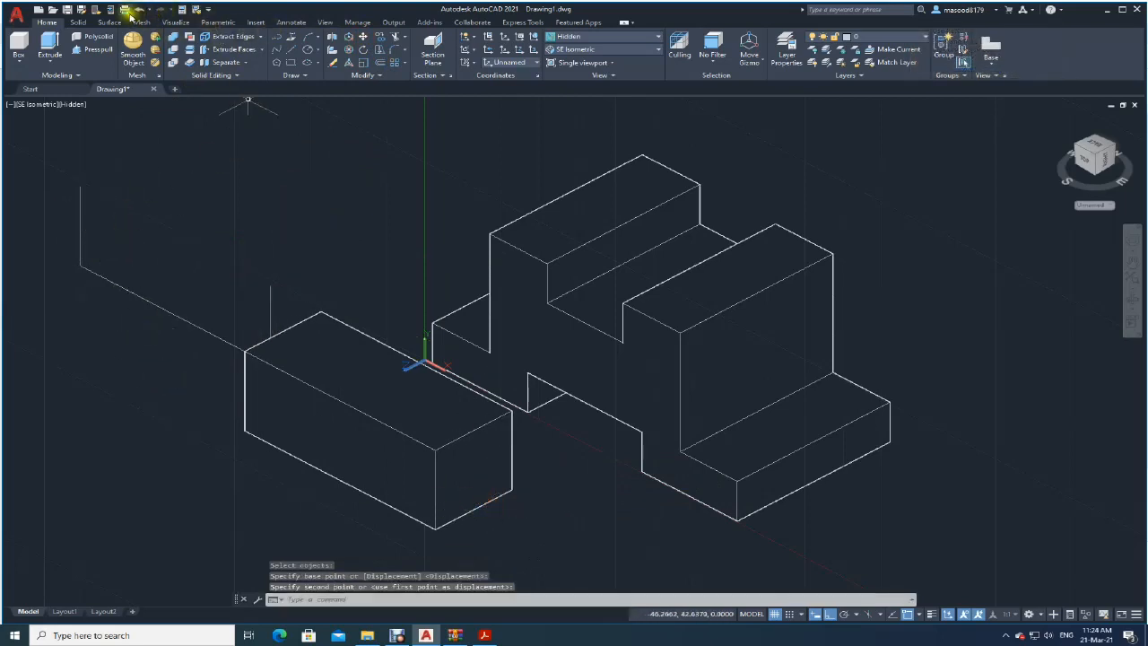
click(141, 10)
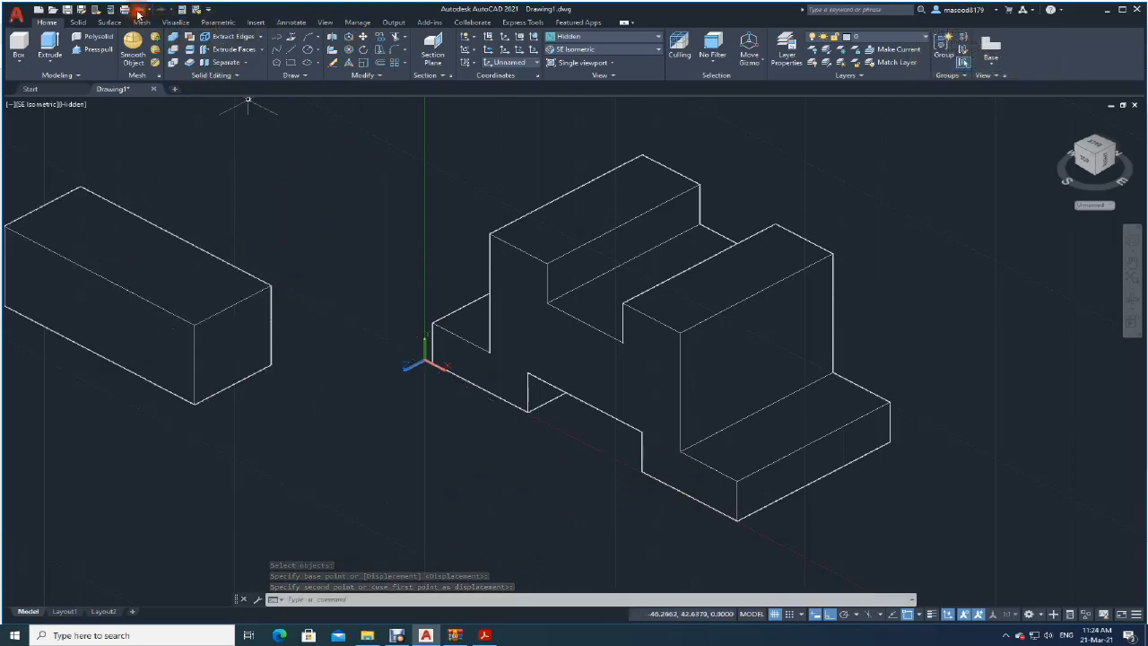
- Move the box from the midpoint of its upper end edge to the midpoint of the right upright's outer top edge
click(363, 37)
click(134, 269)
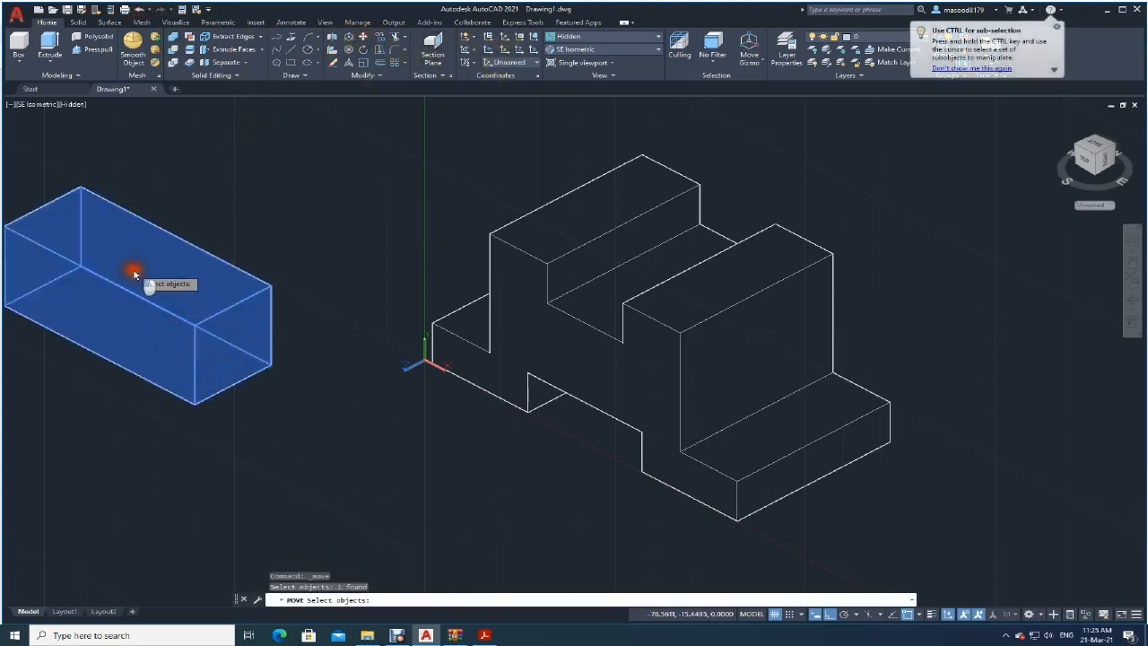
click(133, 272)
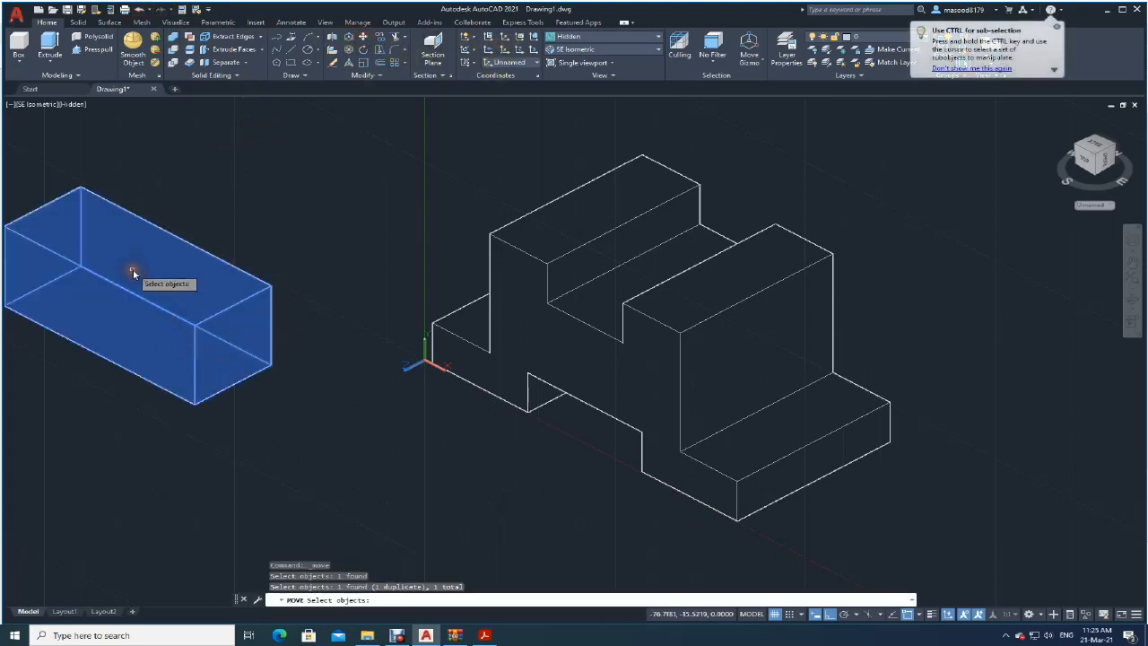
click(238, 304)
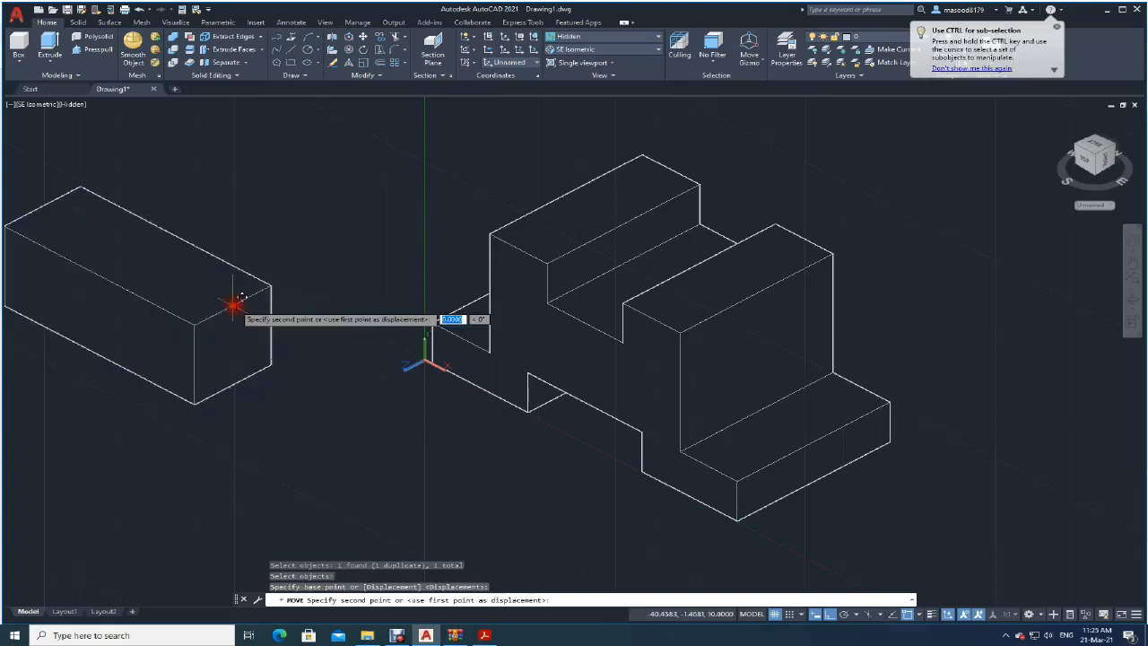
click(759, 294)
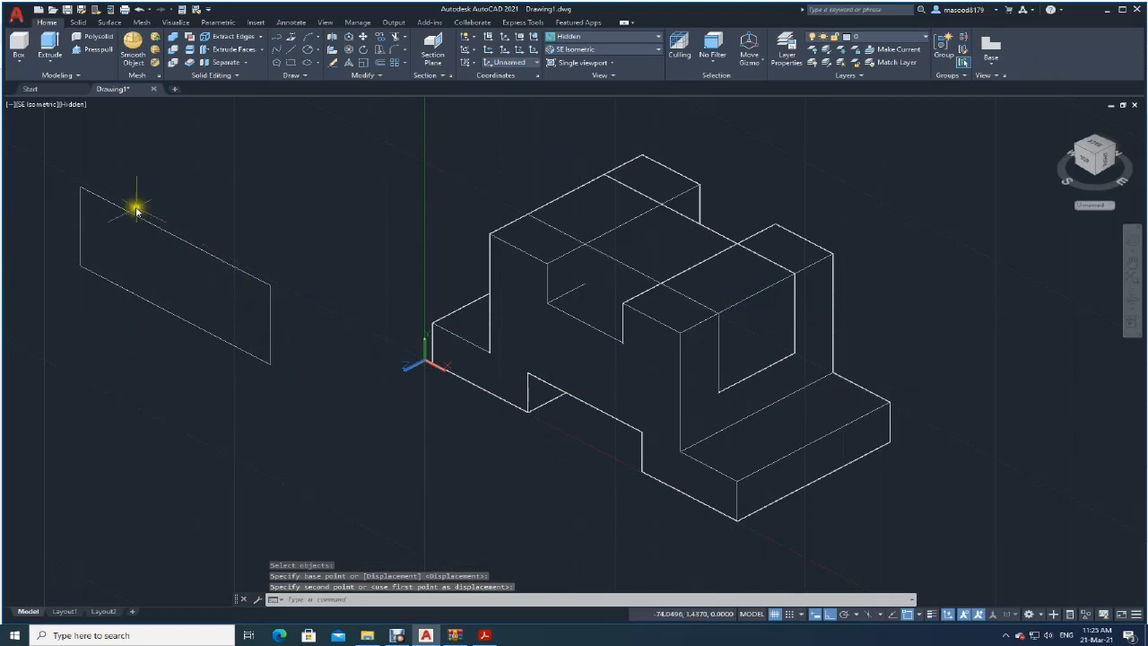
- Erase the leftover rectangle lines beside the stepped solid
click(331, 62)
click(305, 385)
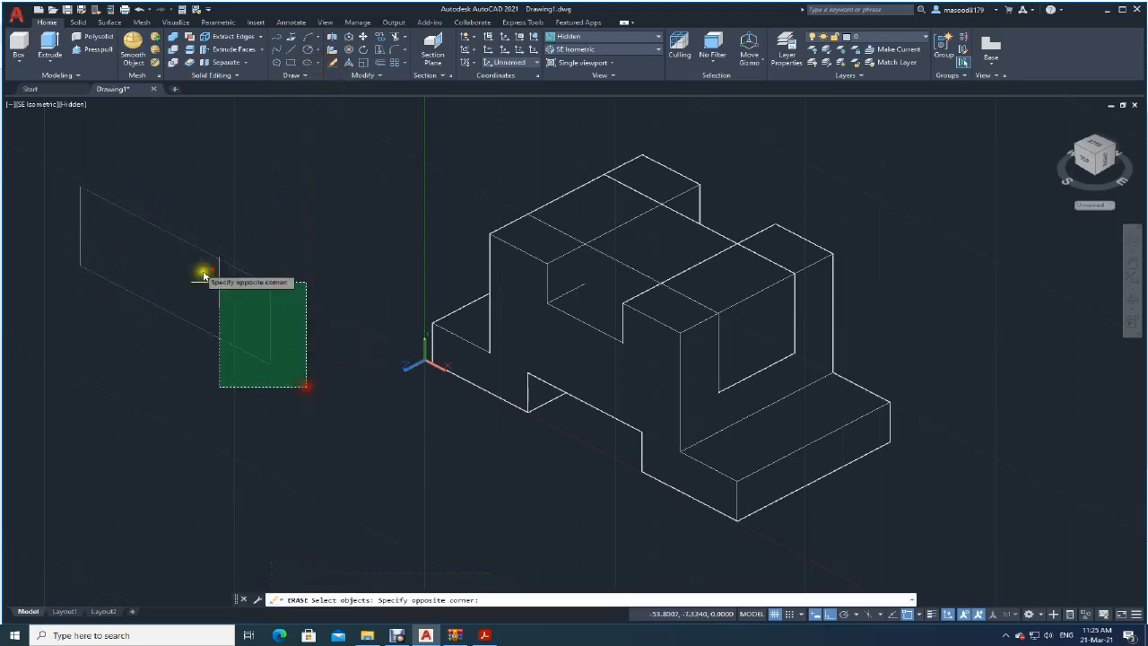
click(42, 164)
key(Return)
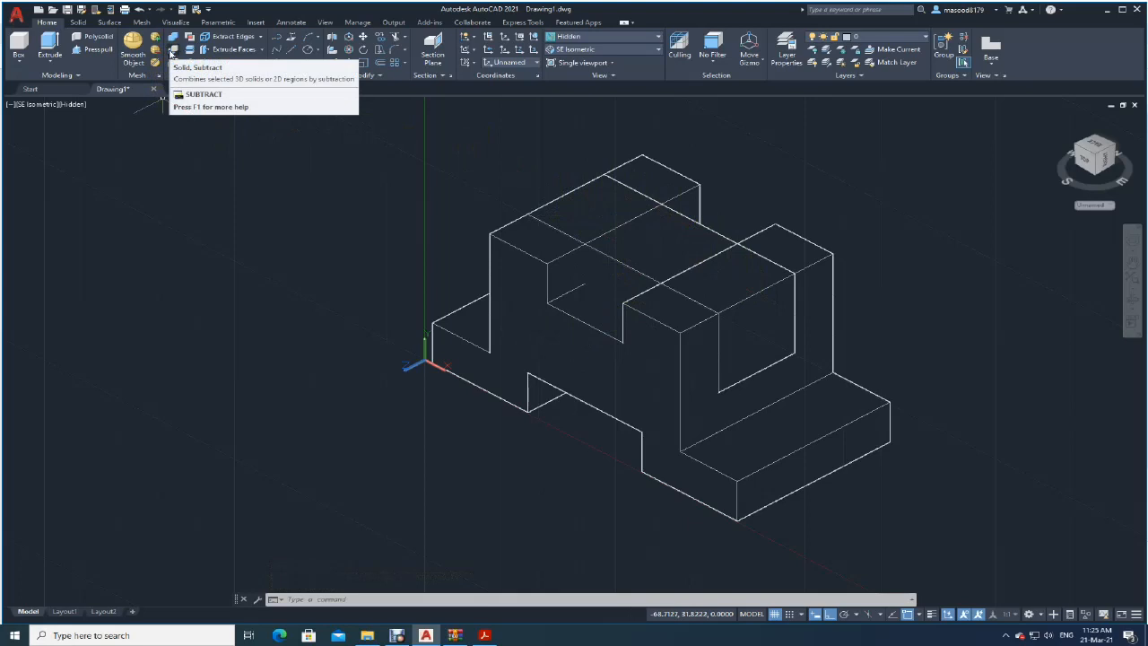
click(170, 54)
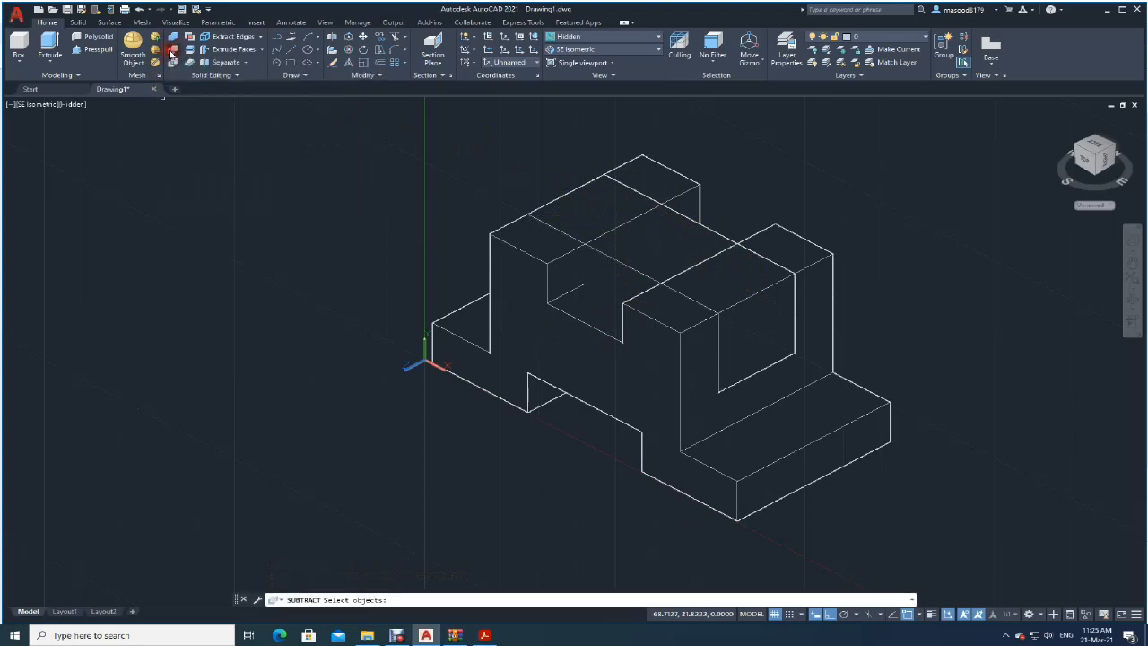
click(572, 318)
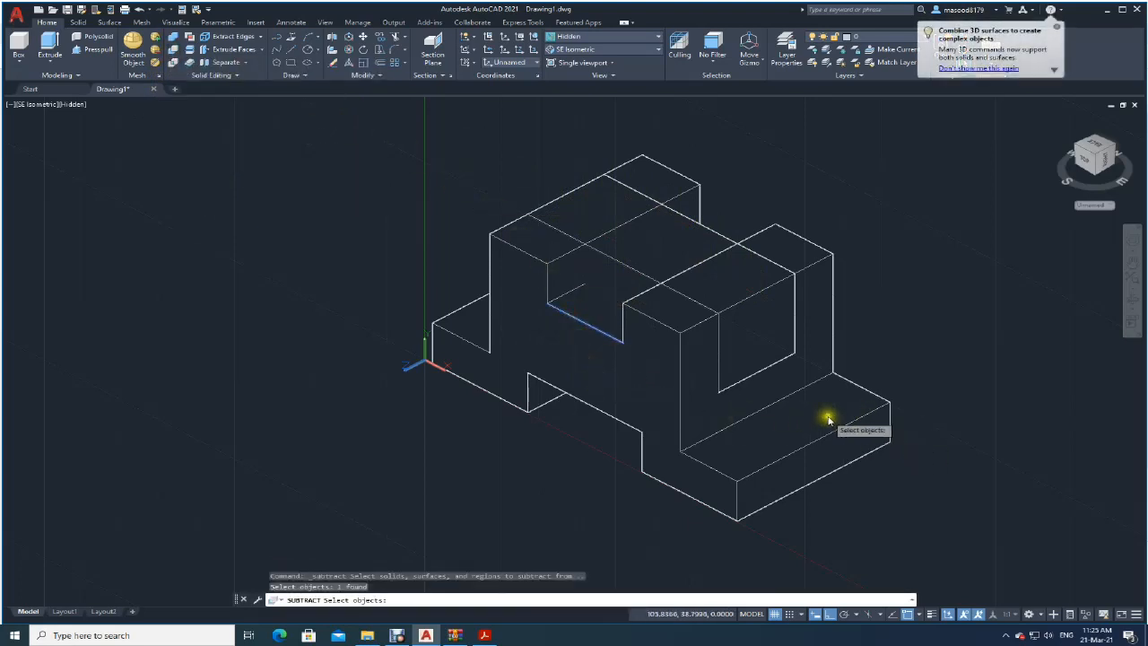
key(Escape)
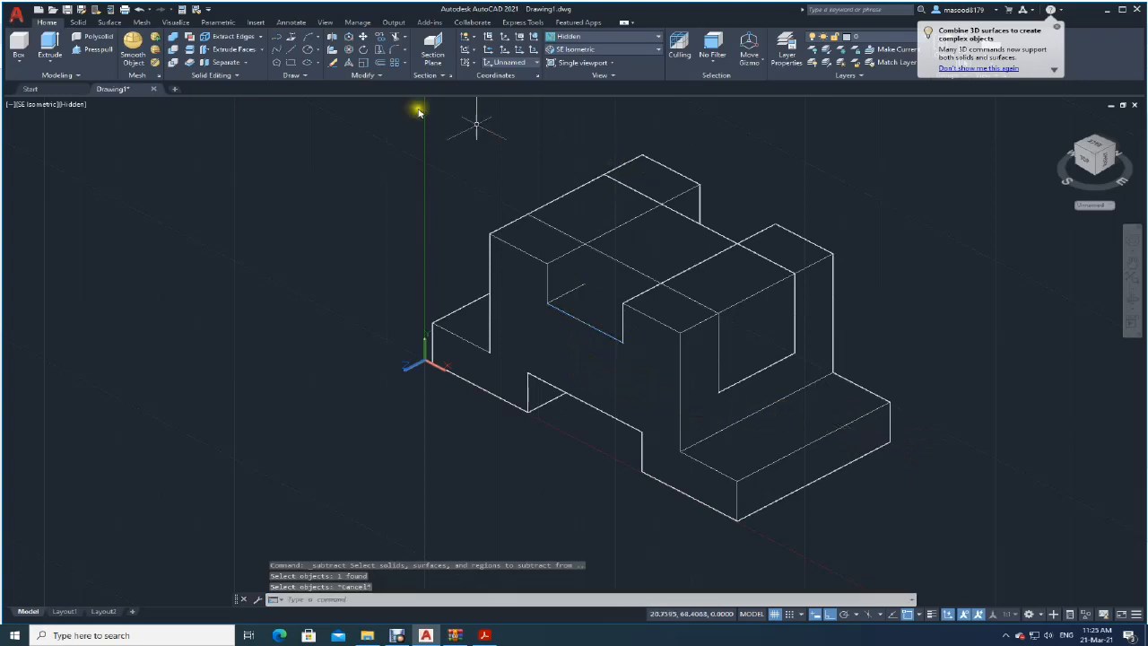
- Subtract the box from the stepped solid to cut the lengthwise slot through its uprights
click(176, 52)
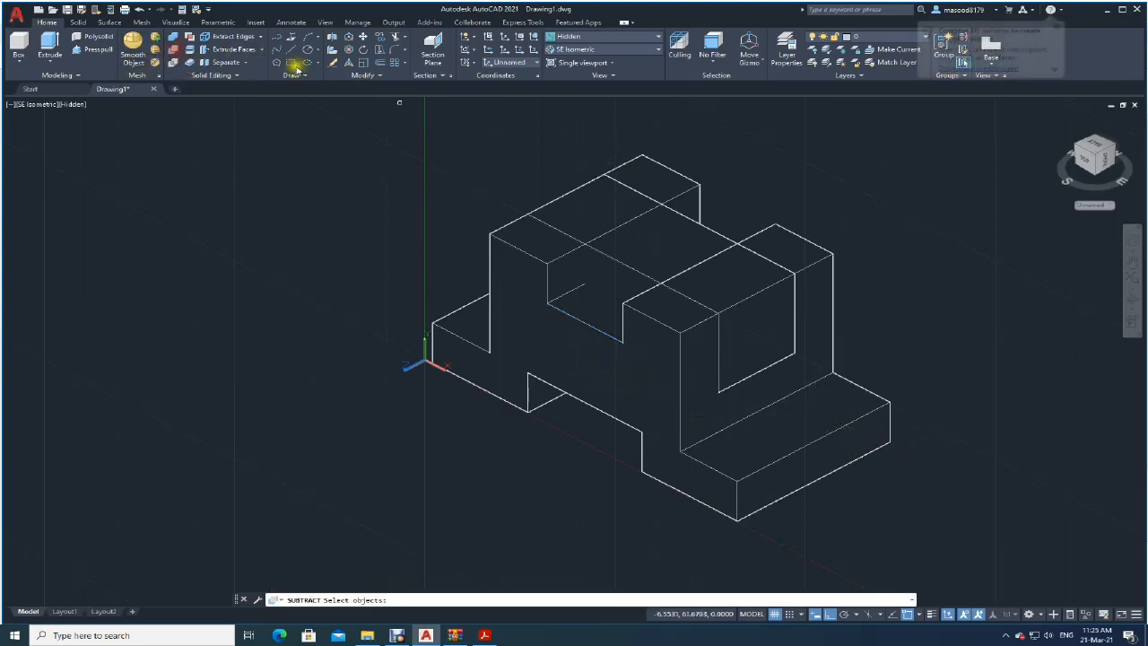
click(854, 429)
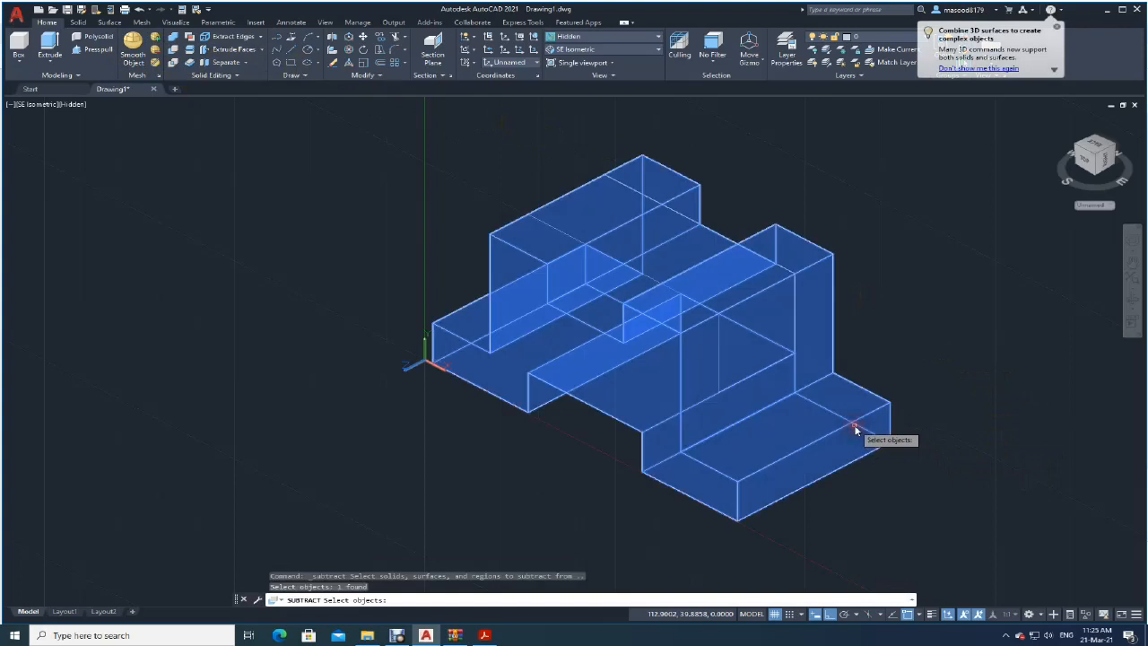
key(Return)
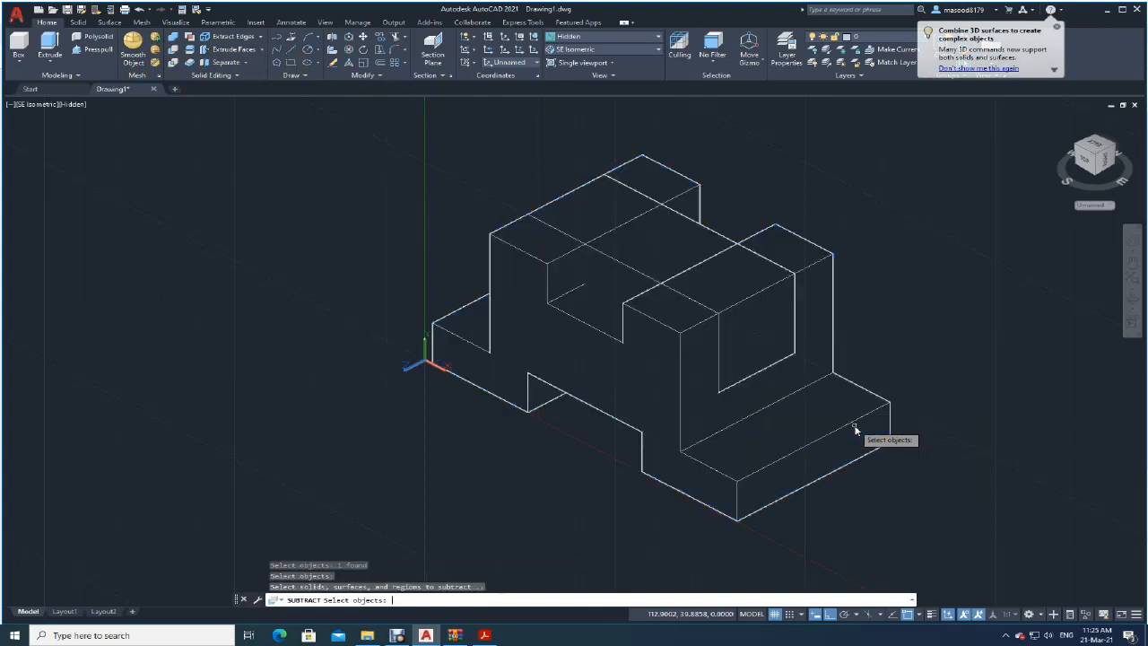
click(638, 275)
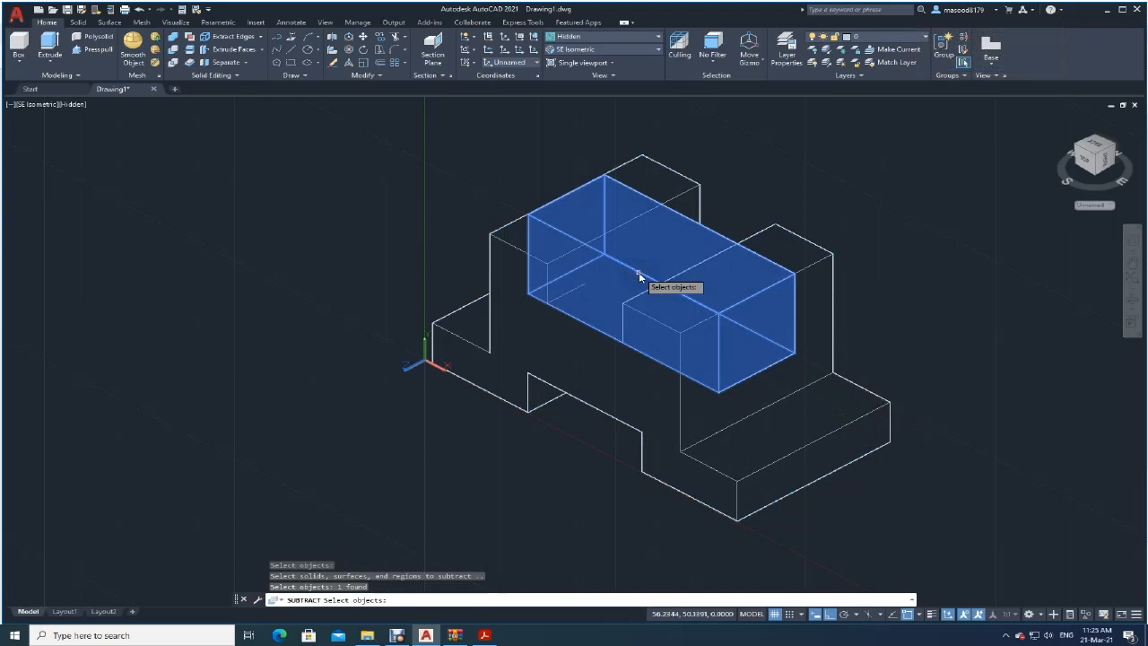
key(Return)
key(Return)
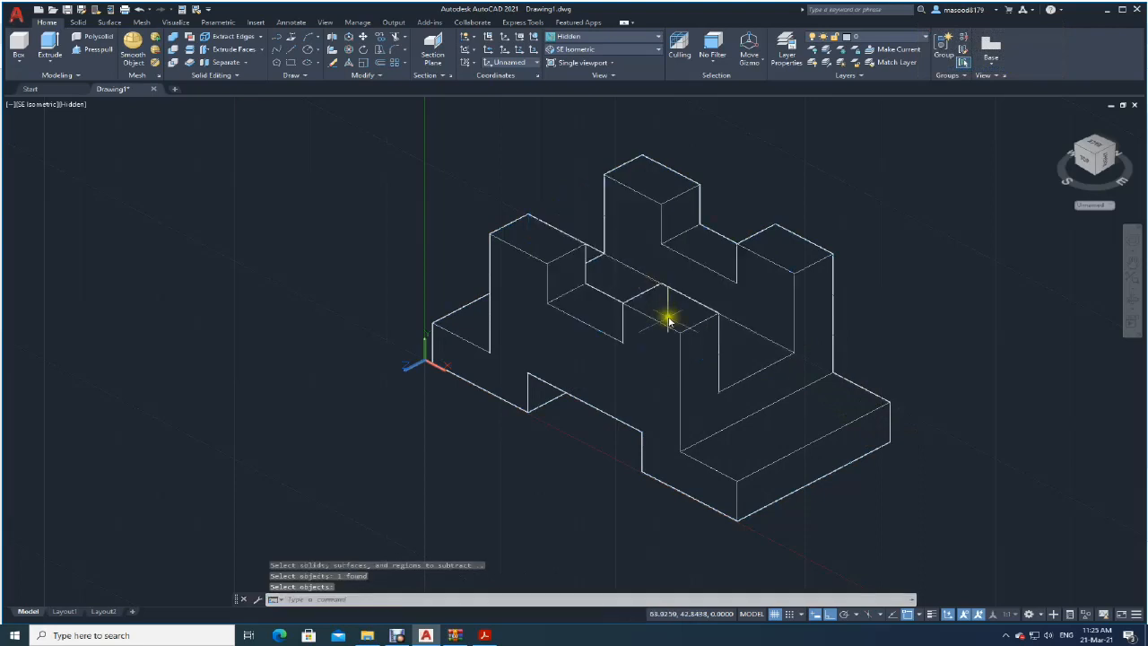
- Move the slotted solid freehand away from the original profile lines, toward the back of the model
click(364, 37)
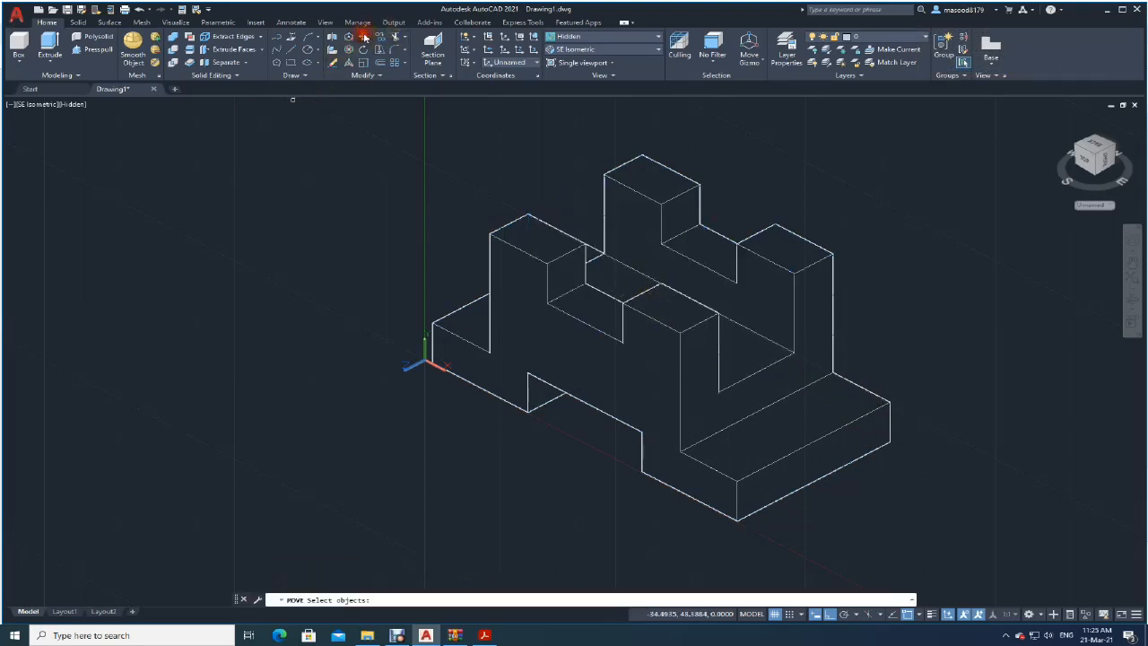
click(760, 301)
key(Return)
click(761, 300)
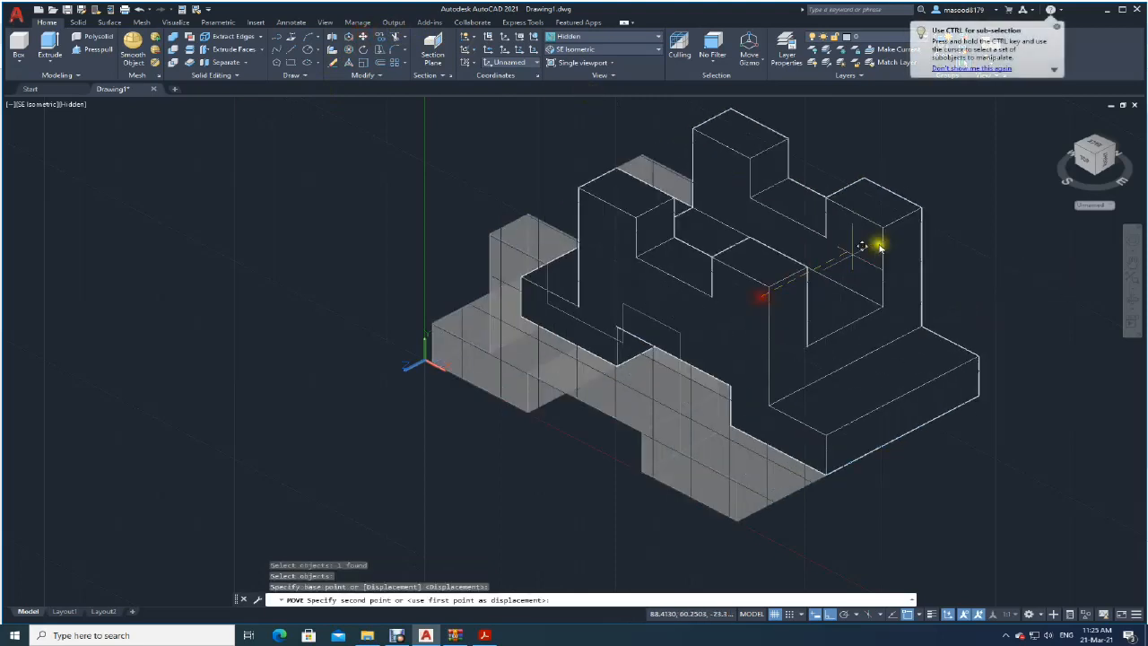
click(970, 199)
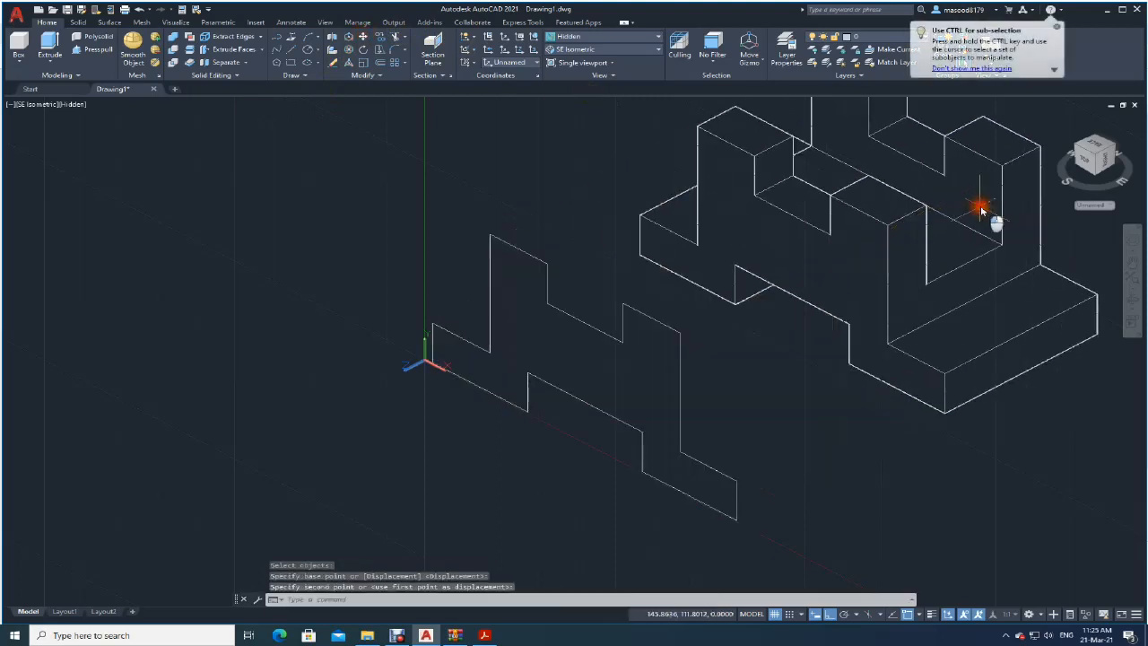
- Erase all the leftover front profile lines near the origin
click(332, 61)
click(779, 524)
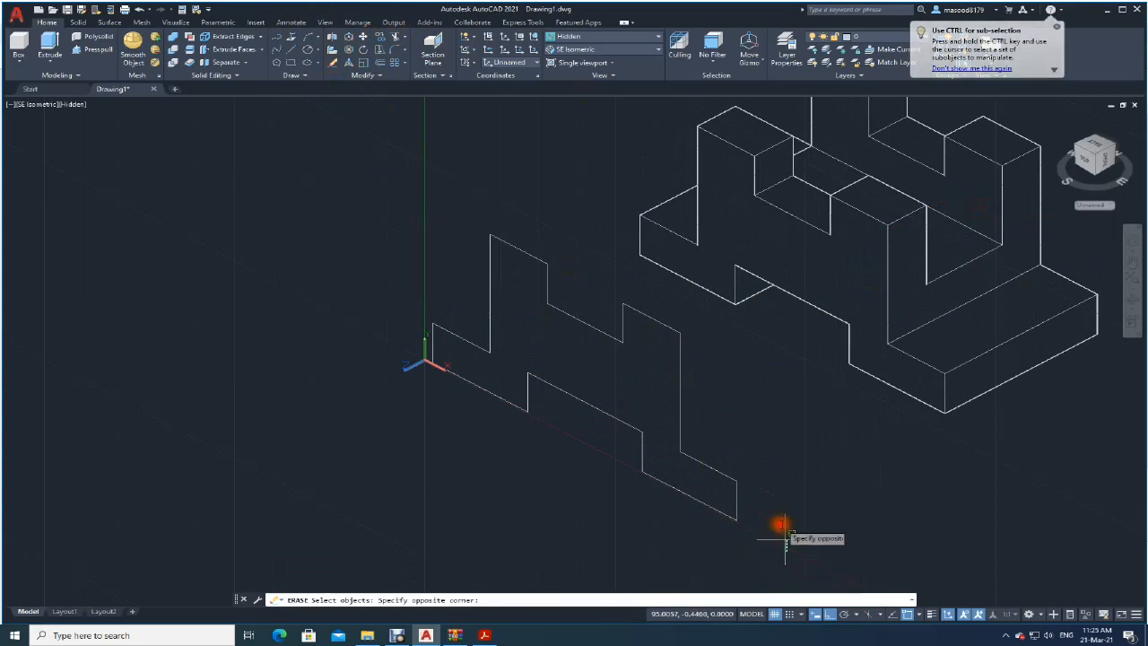
click(563, 392)
click(655, 418)
click(582, 276)
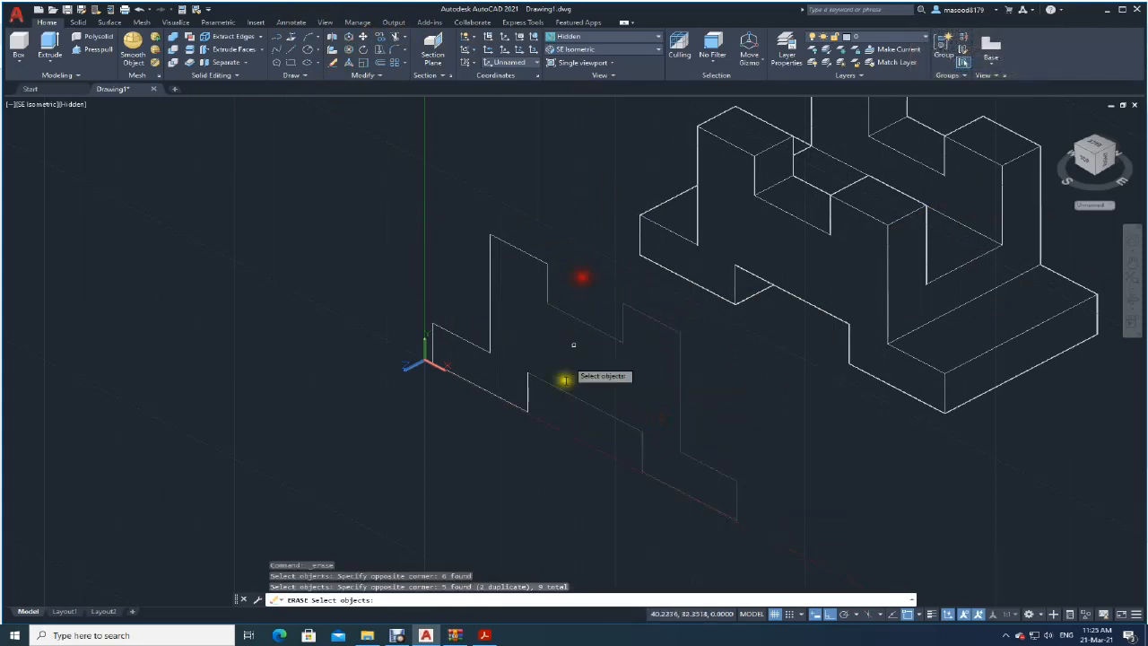
click(588, 399)
click(359, 200)
key(Return)
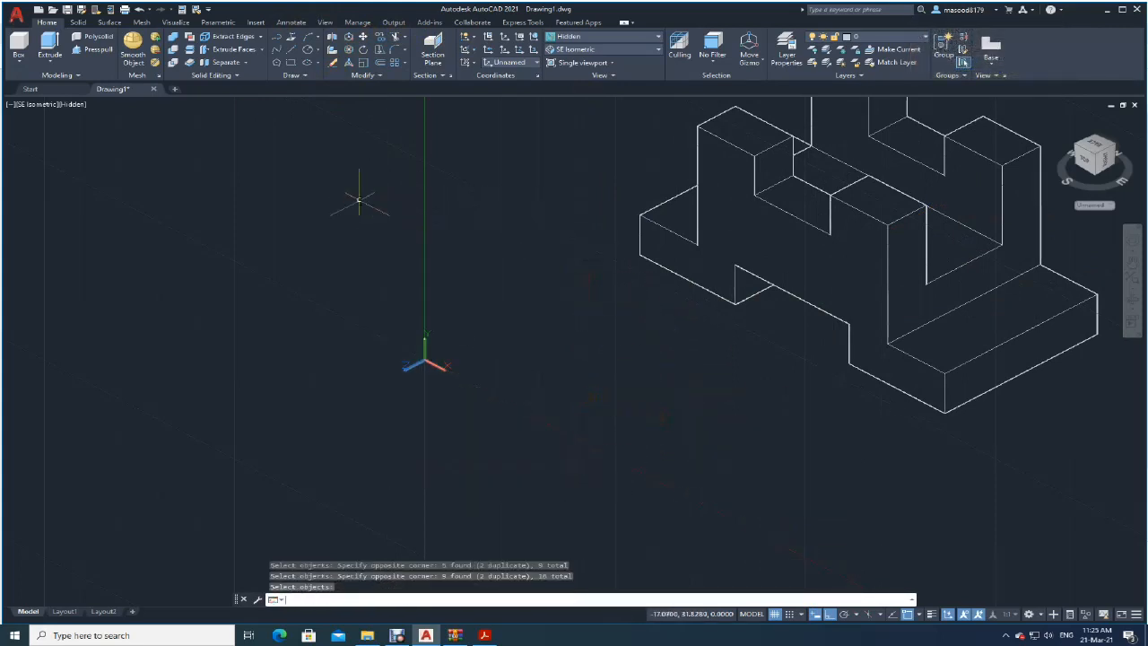
text(z)
key(Return)
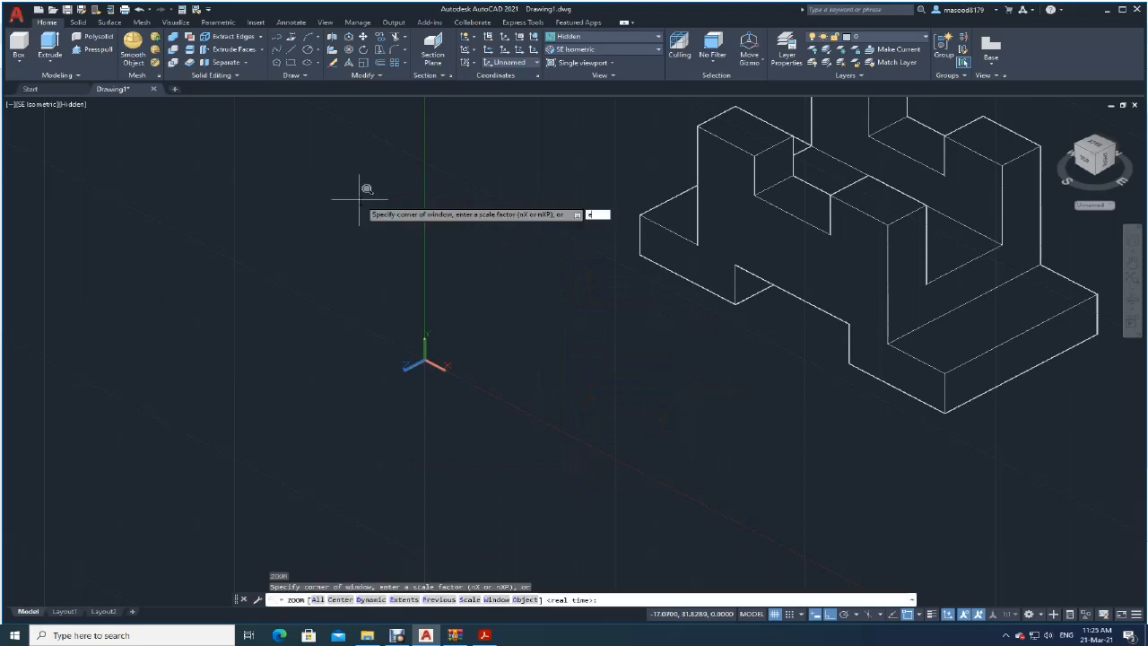
key(Return)
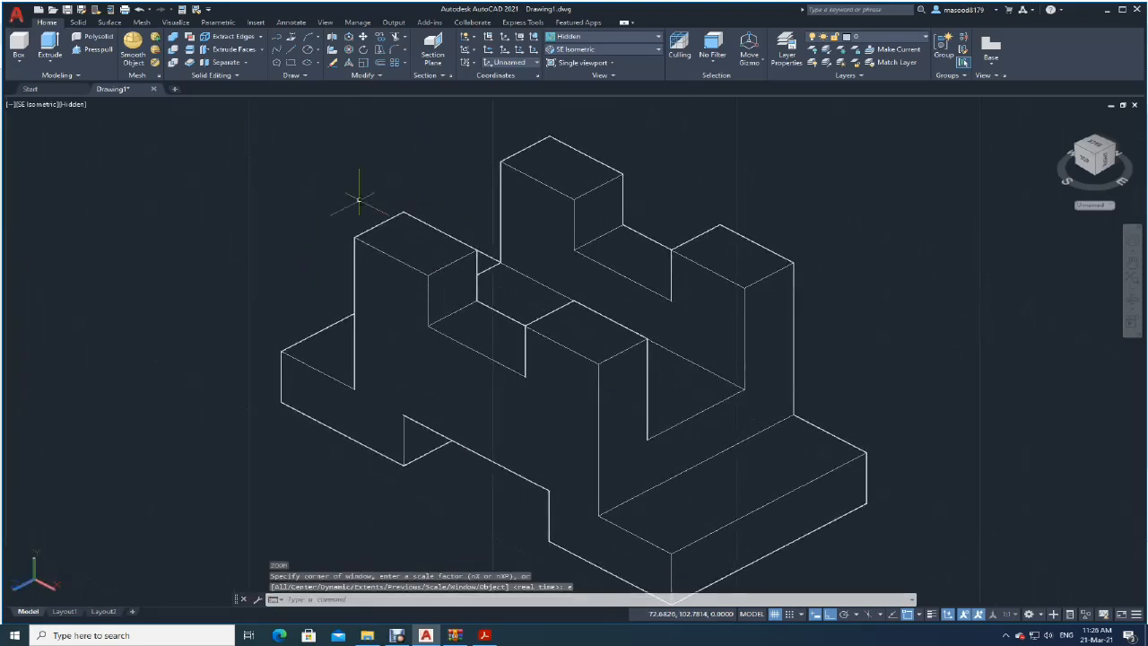
click(355, 236)
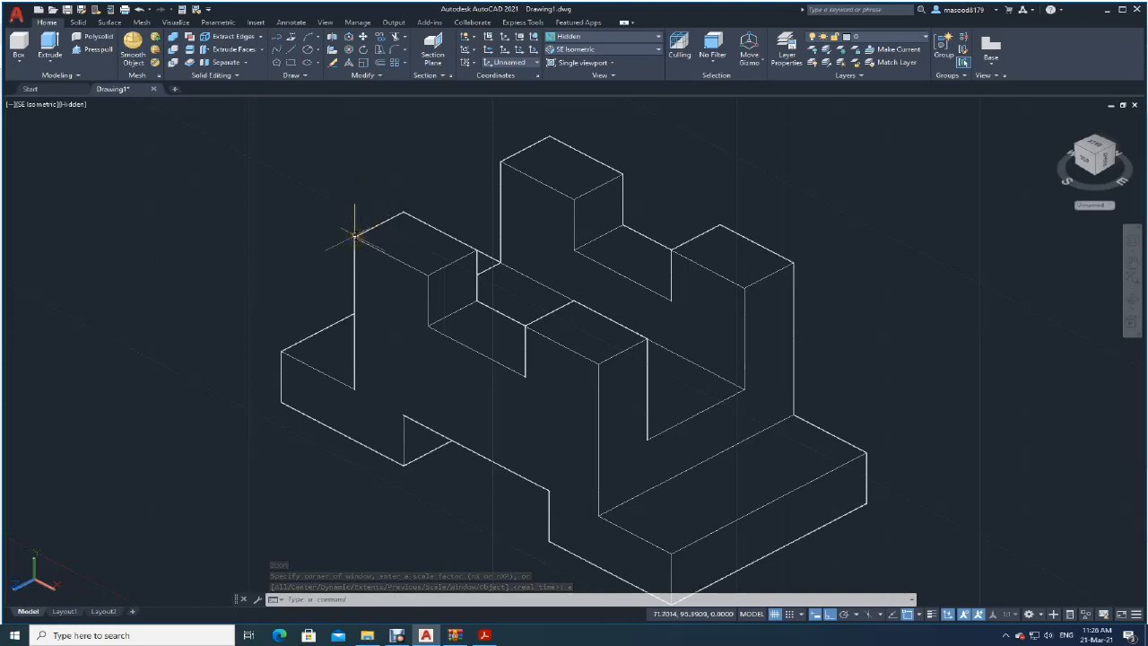
mouse_move(355, 236)
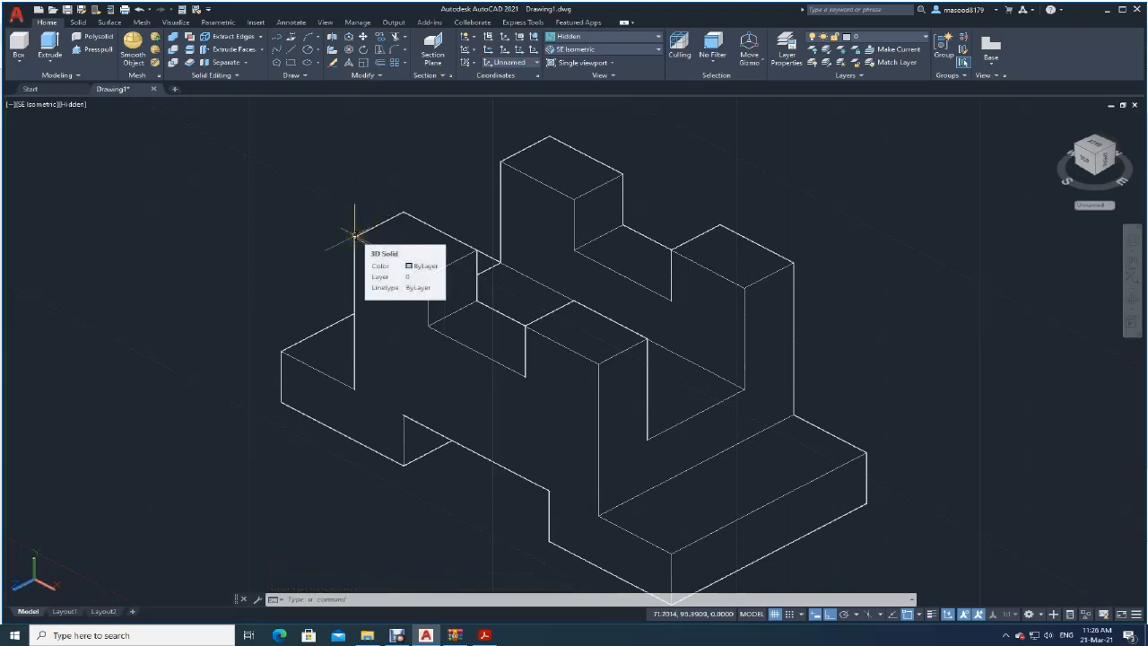
click(338, 254)
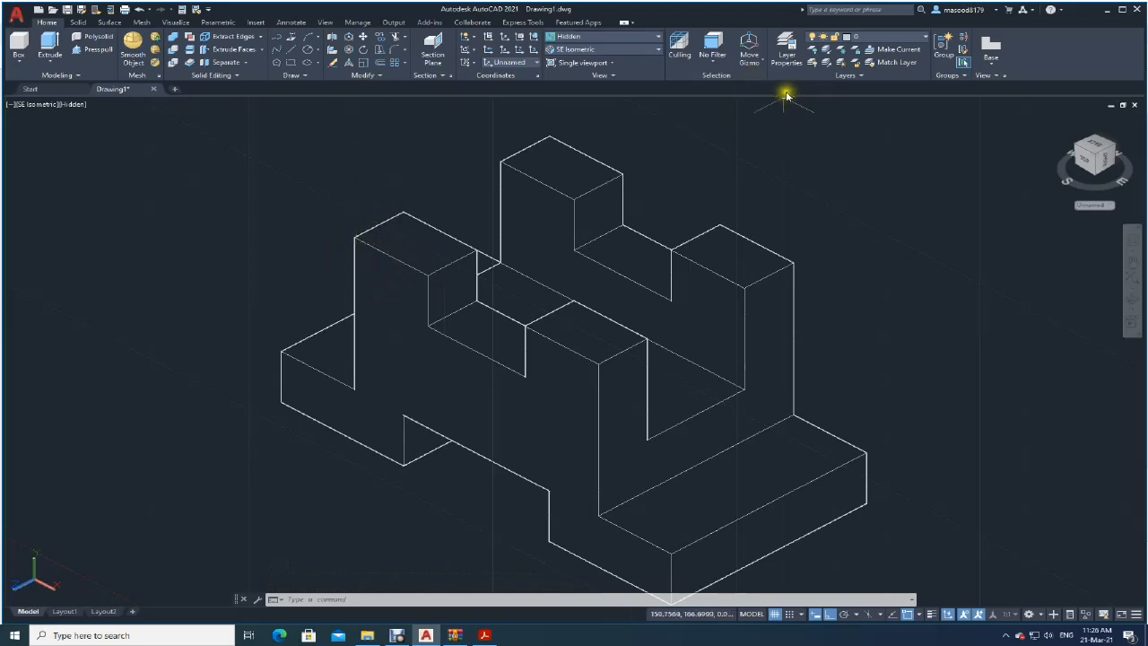
- Create a new layer named Dimension and set its color to index color blue
click(786, 56)
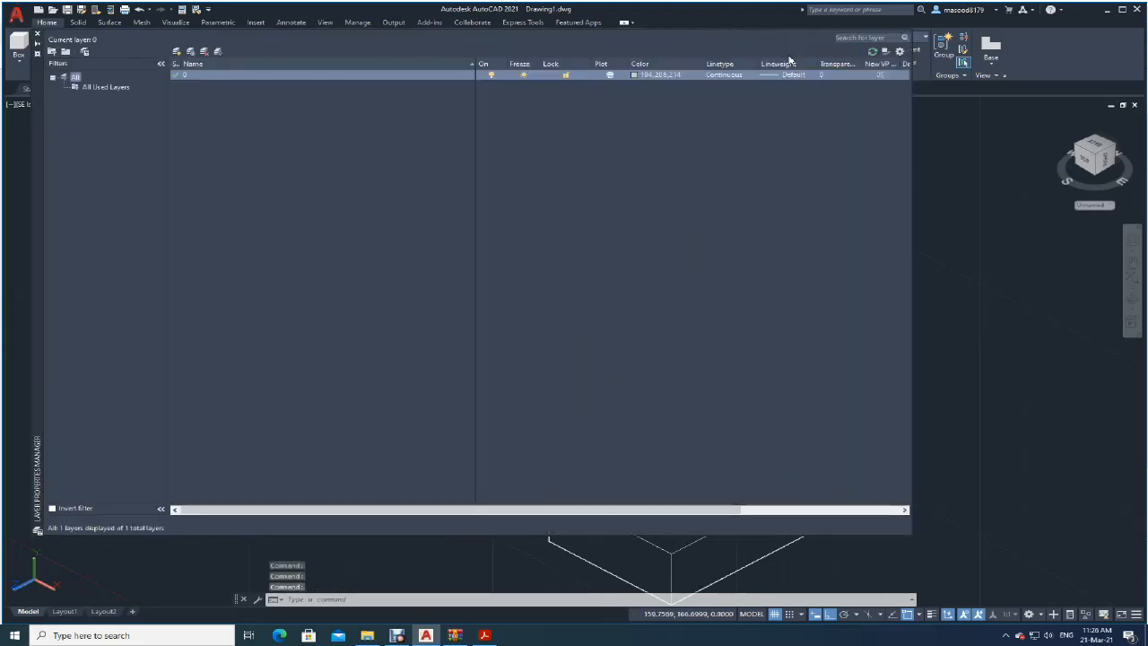
click(179, 51)
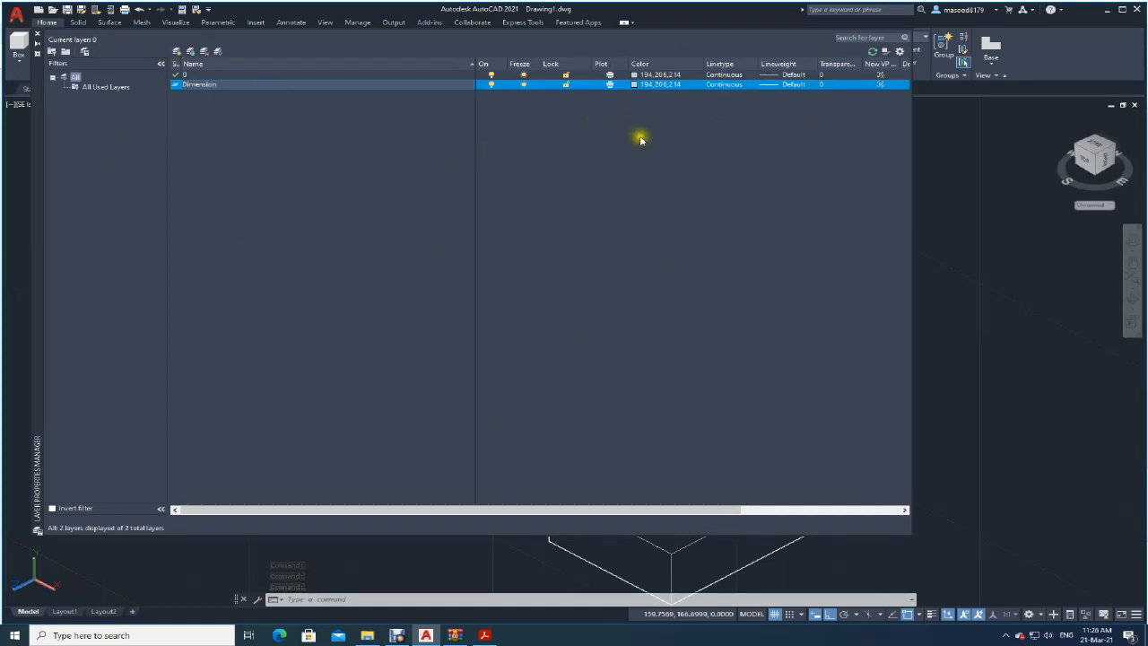
click(641, 137)
click(633, 84)
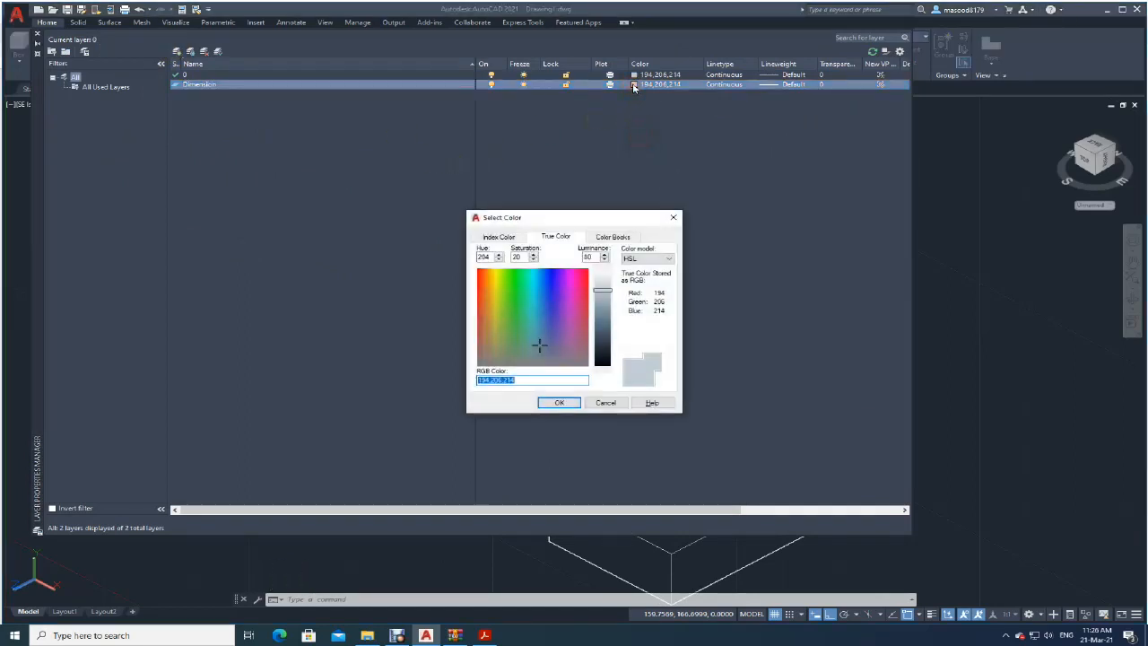
click(502, 237)
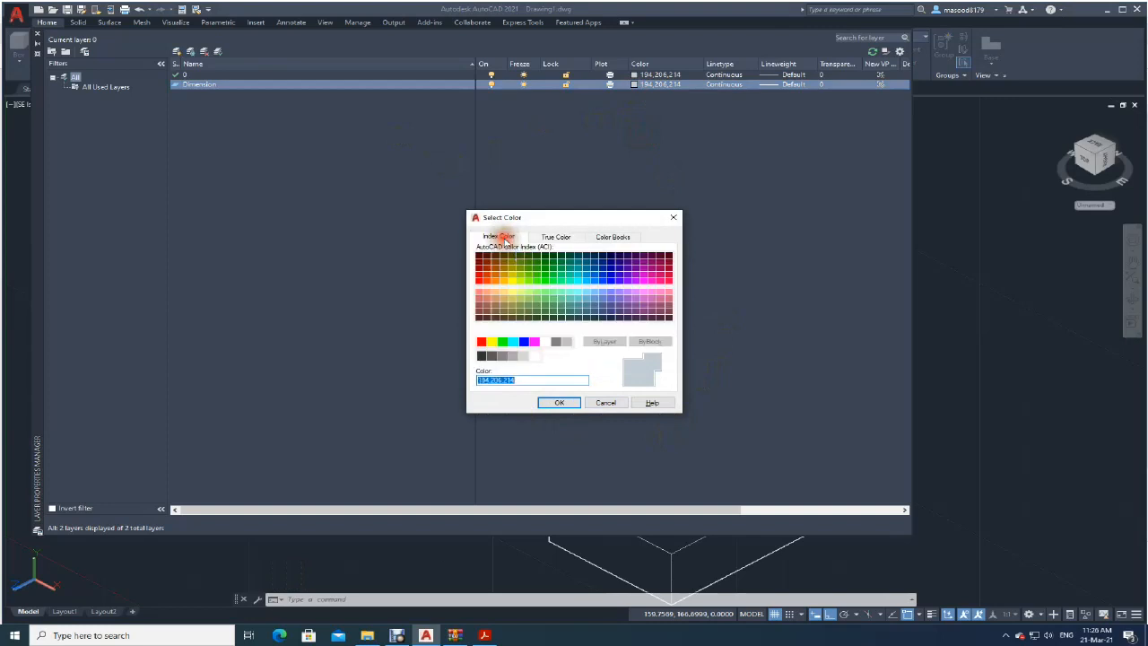
click(525, 342)
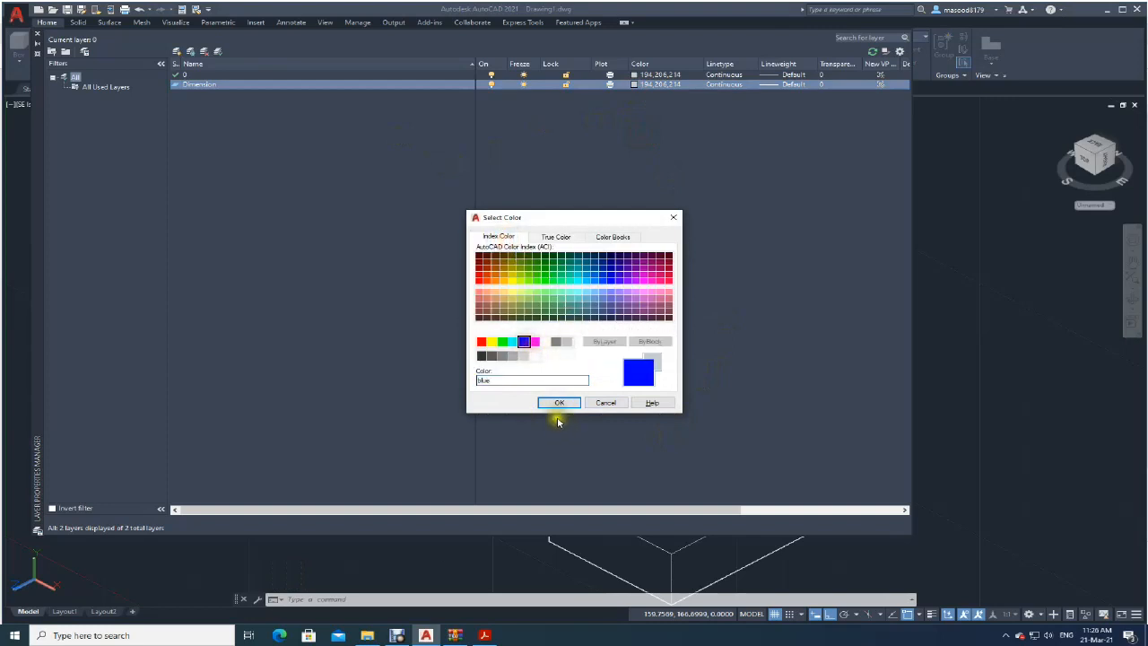
click(556, 403)
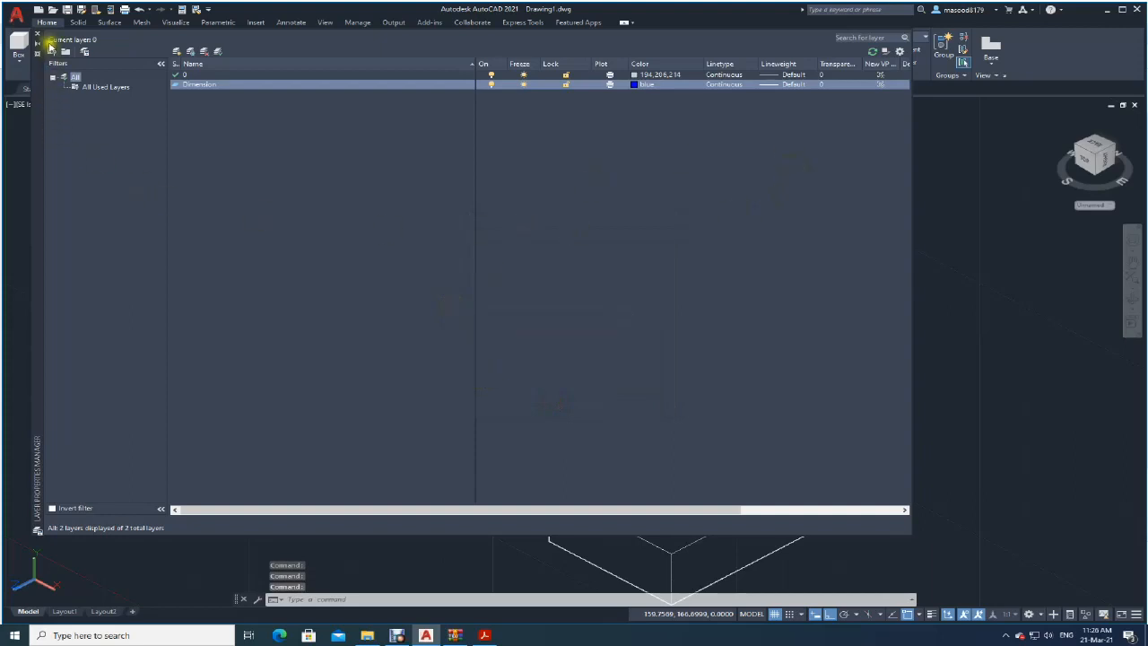
click(36, 35)
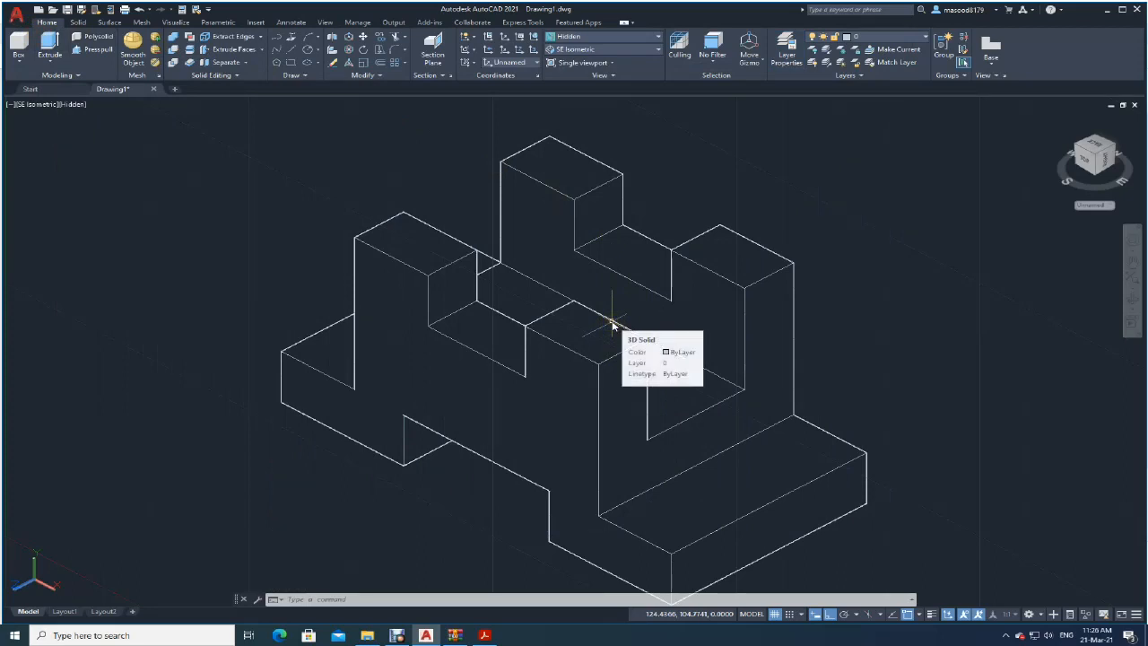
- Switch to Layout1 and erase its default viewport
scroll(611, 324, down, 2)
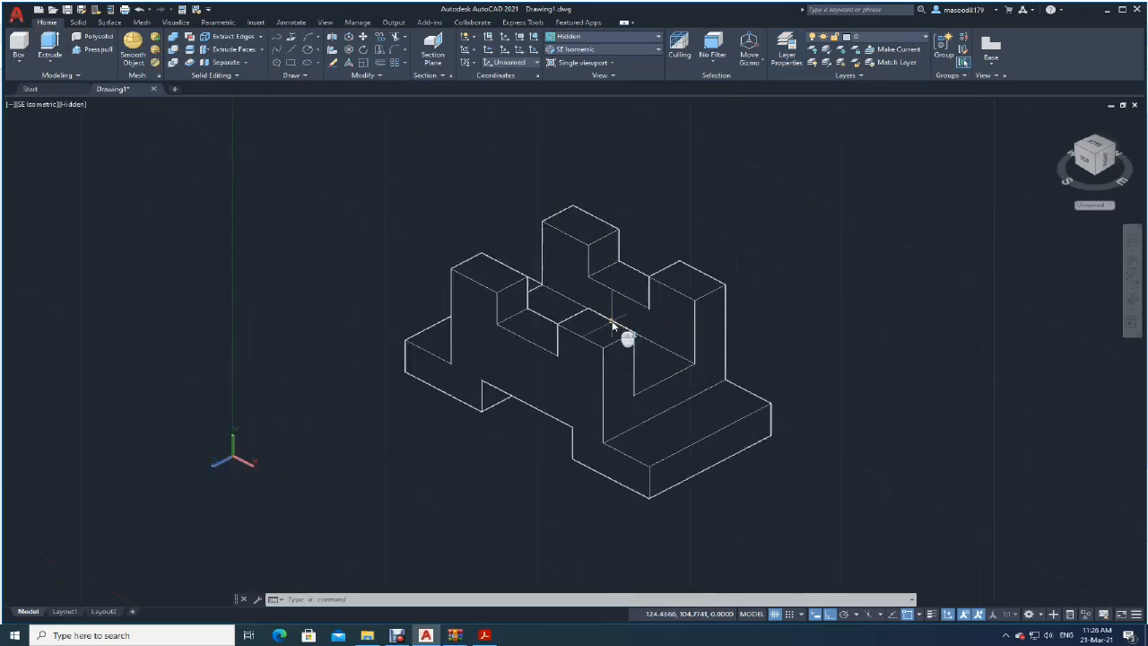
click(65, 611)
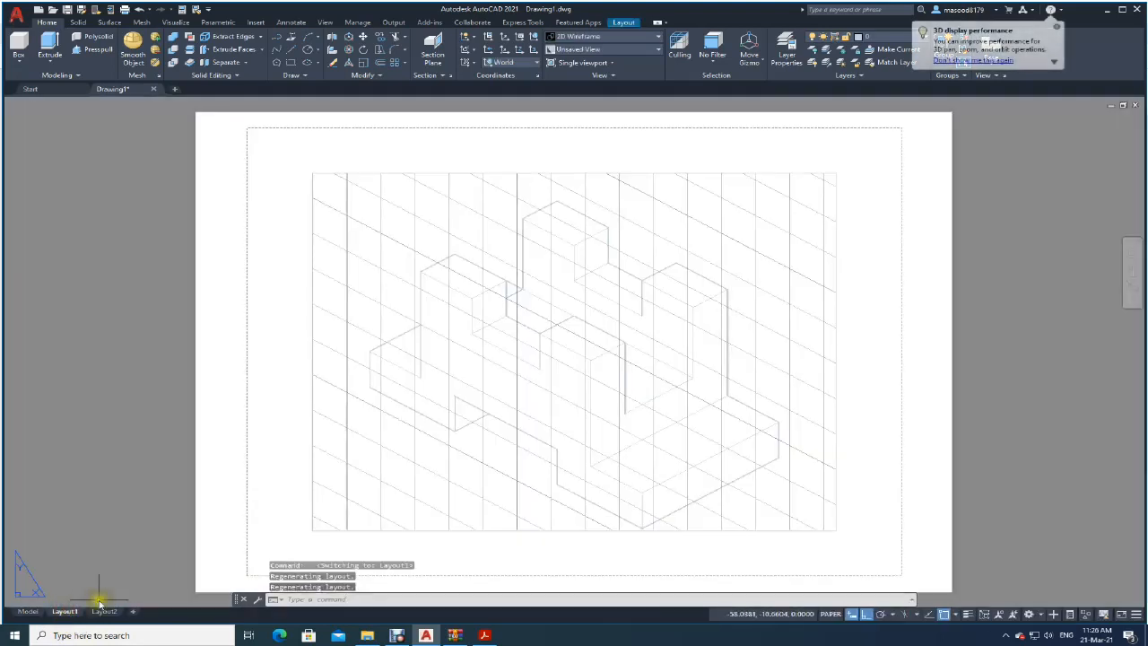
click(333, 64)
click(854, 555)
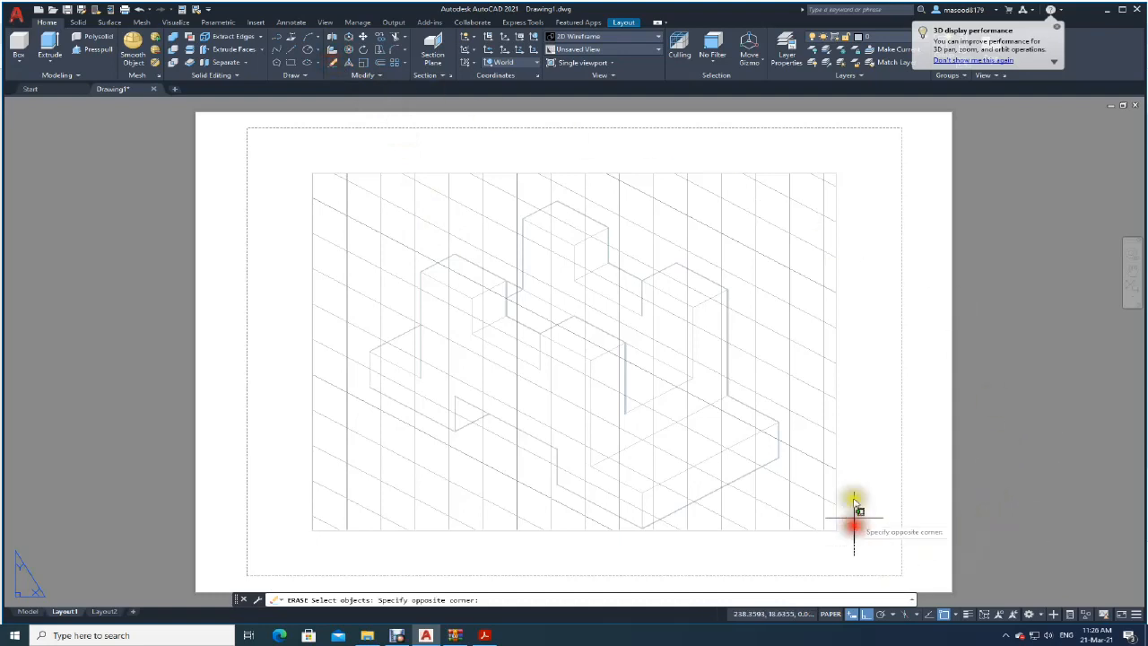
click(277, 149)
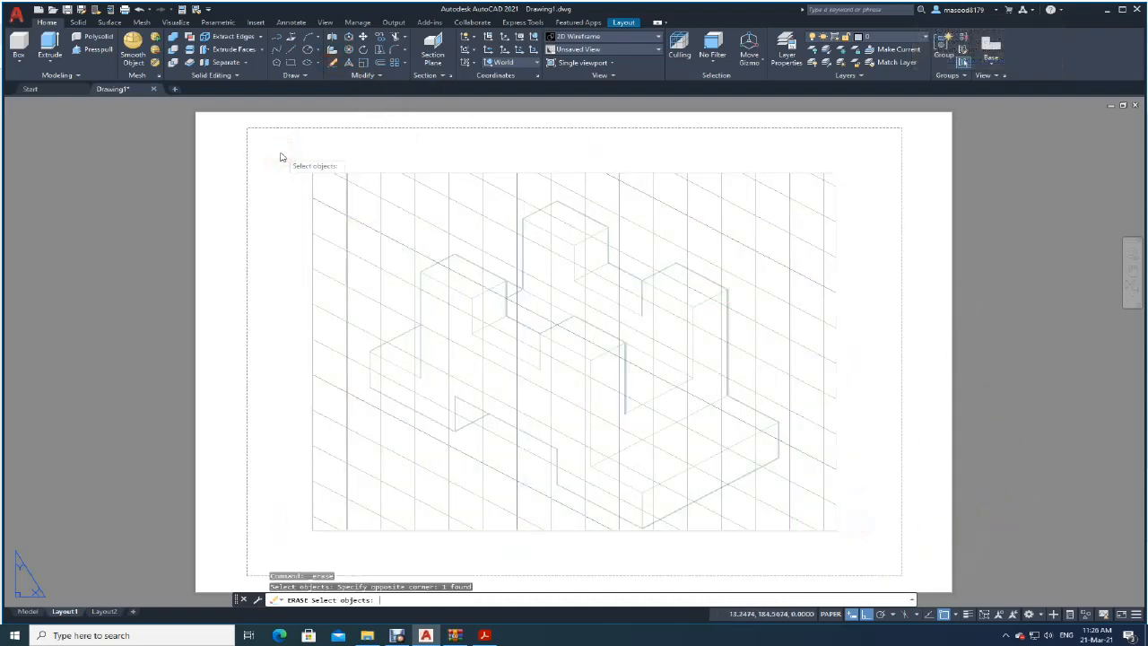
key(Return)
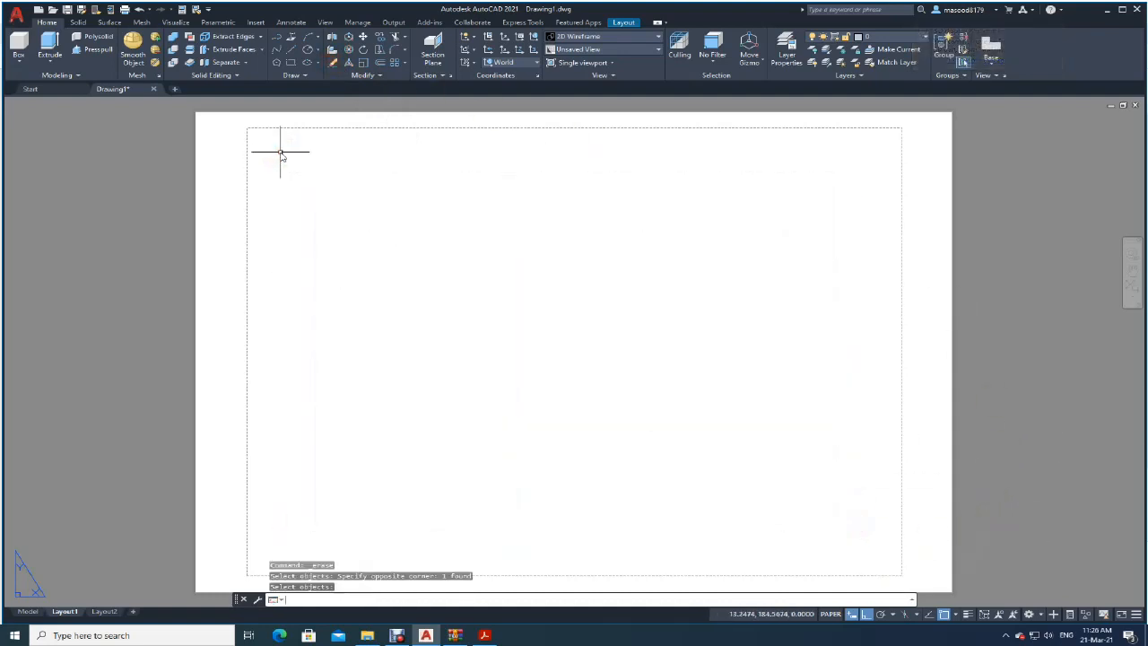
- Set the drafting standard for new drawing views to third angle projection
click(1005, 77)
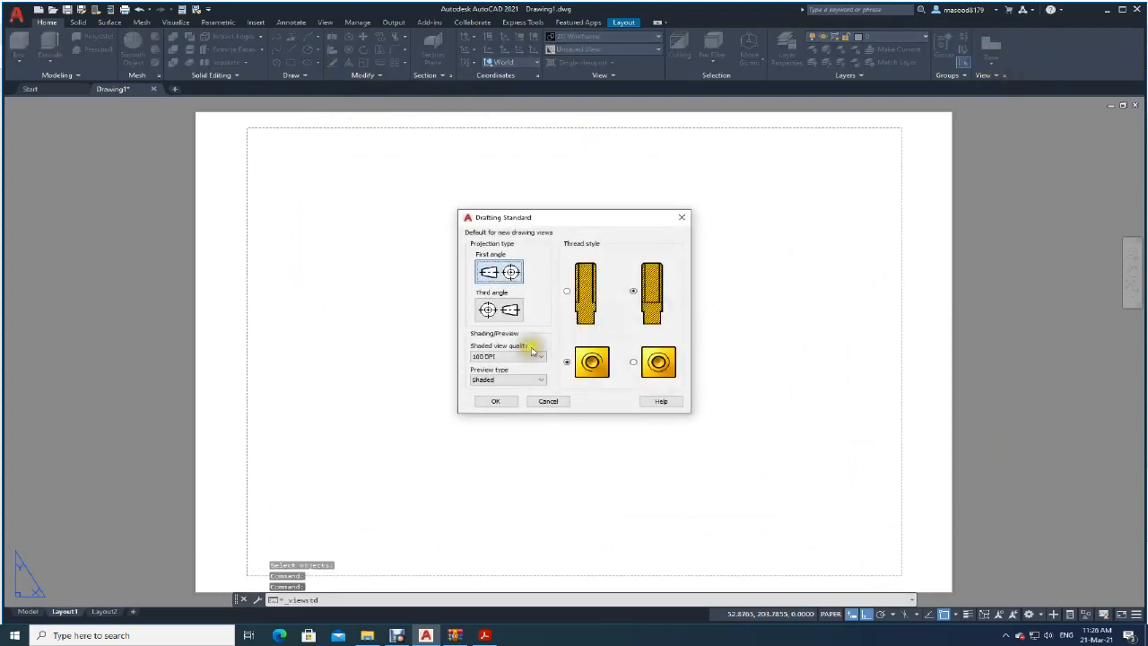
click(498, 310)
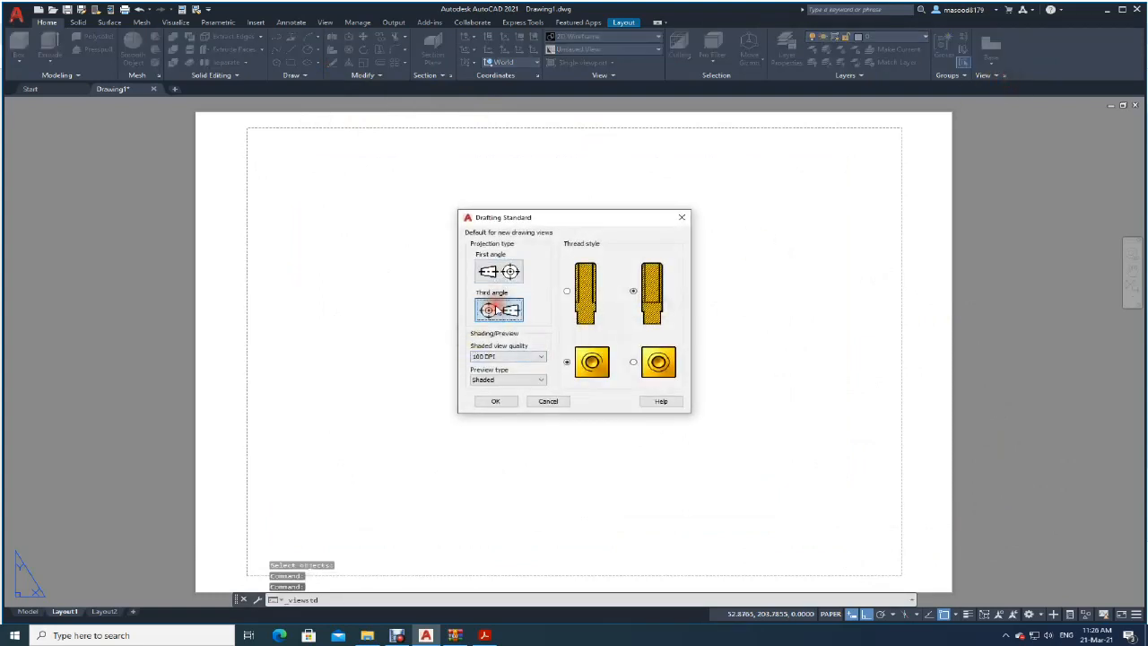
click(495, 401)
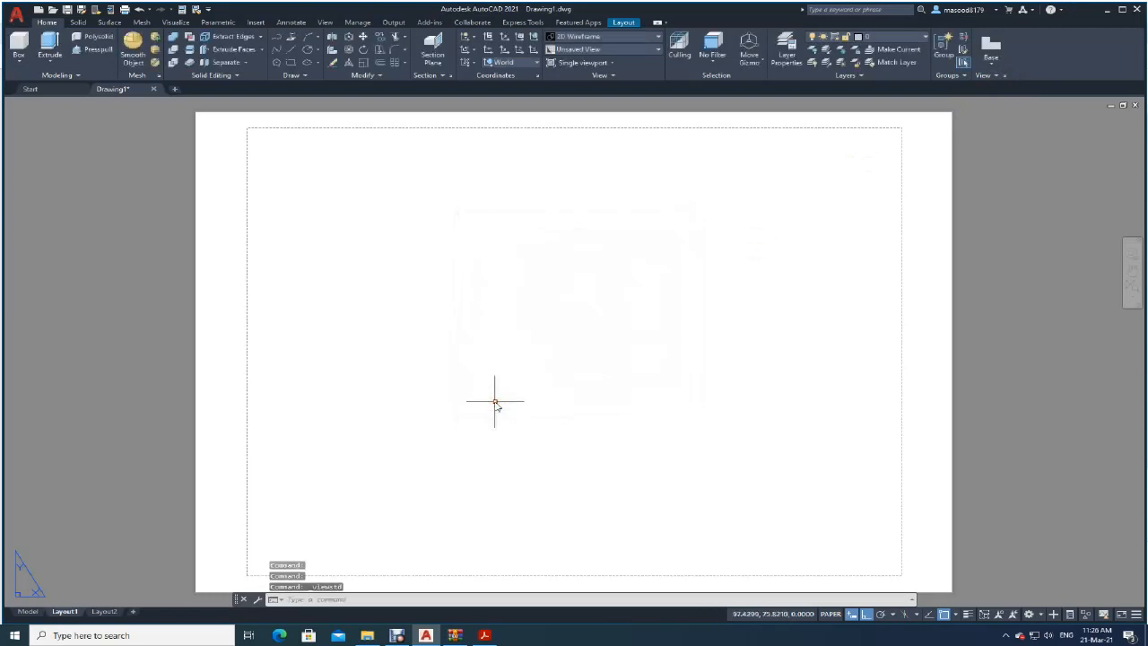
- Create a base view from model space at 1:1 scale and place the front view in the lower-left area of the sheet
click(993, 64)
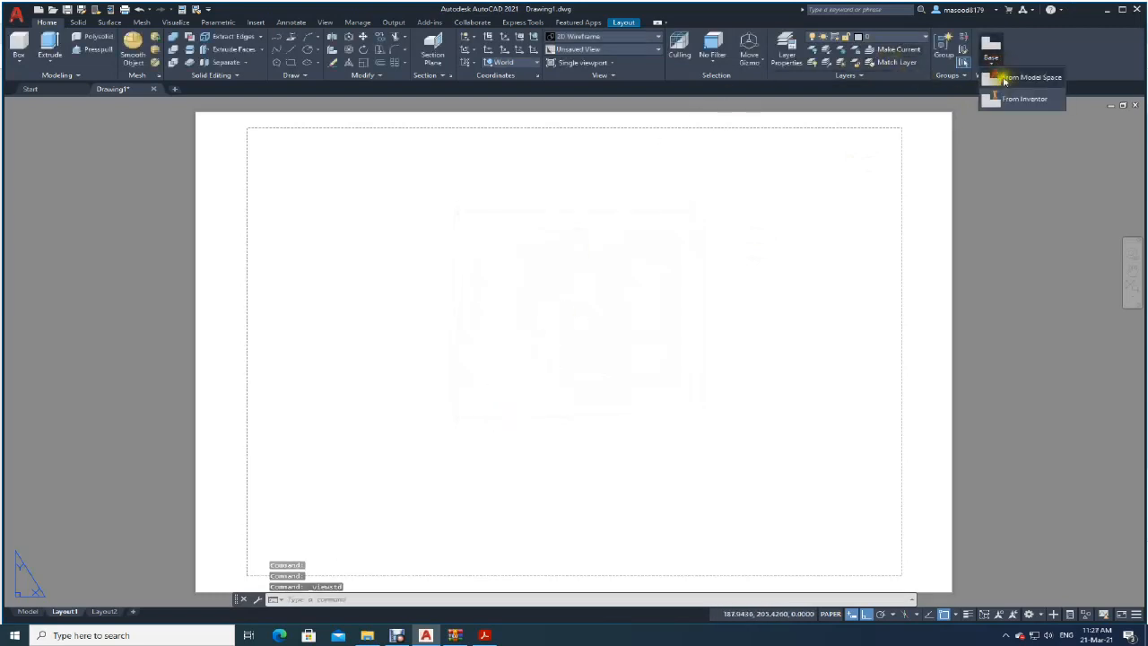
click(1023, 83)
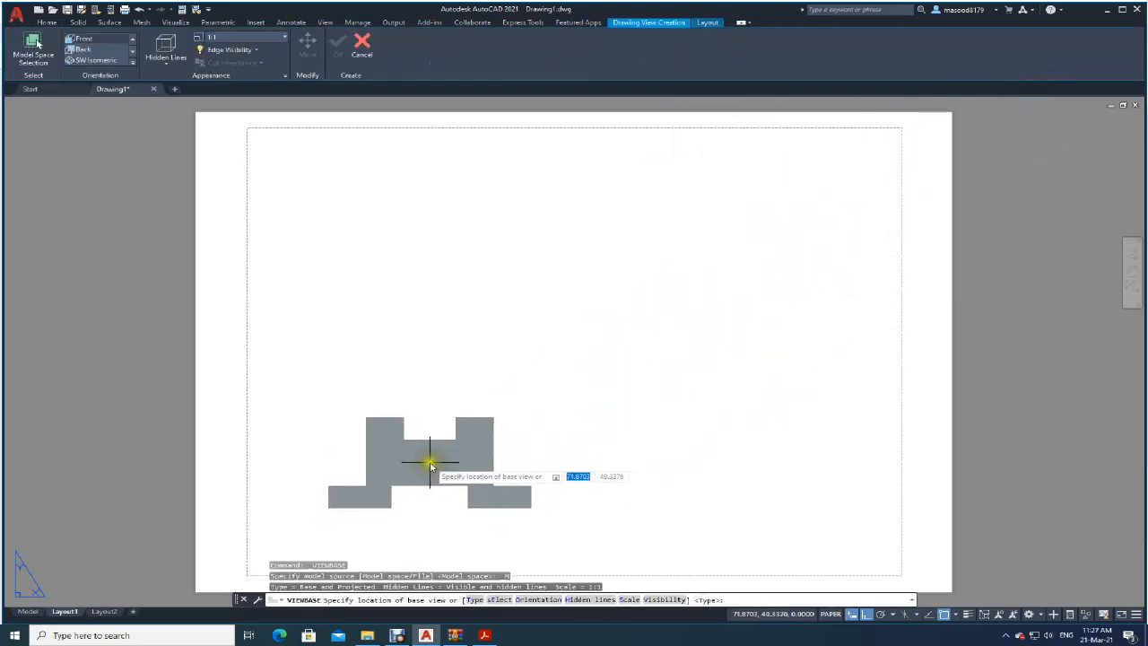
click(411, 463)
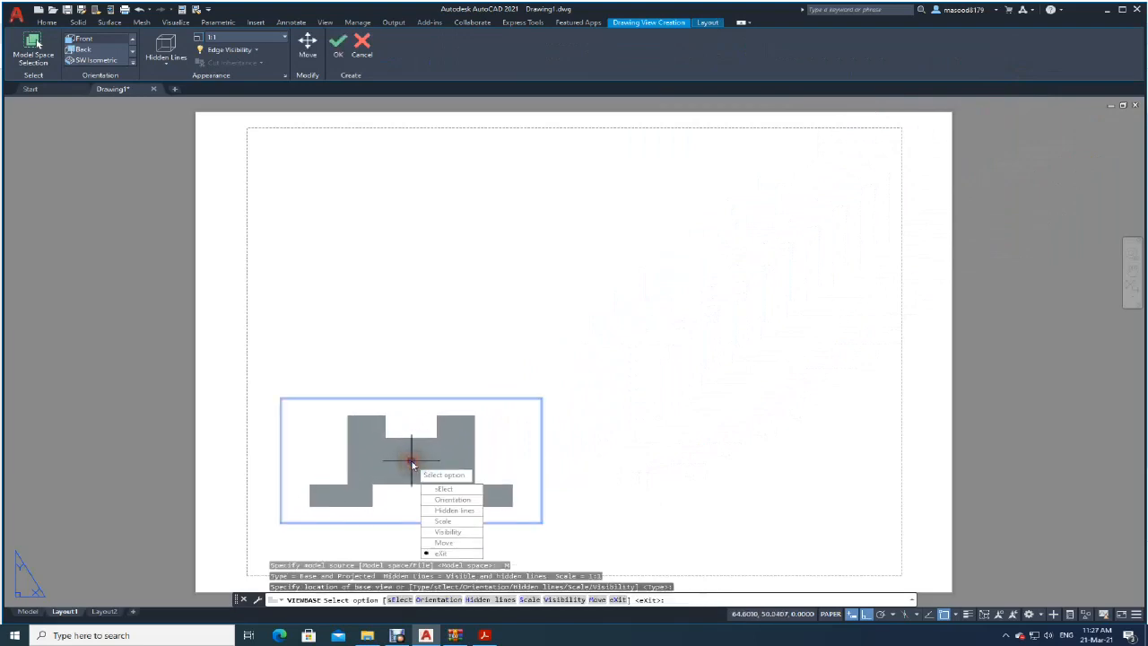
key(Return)
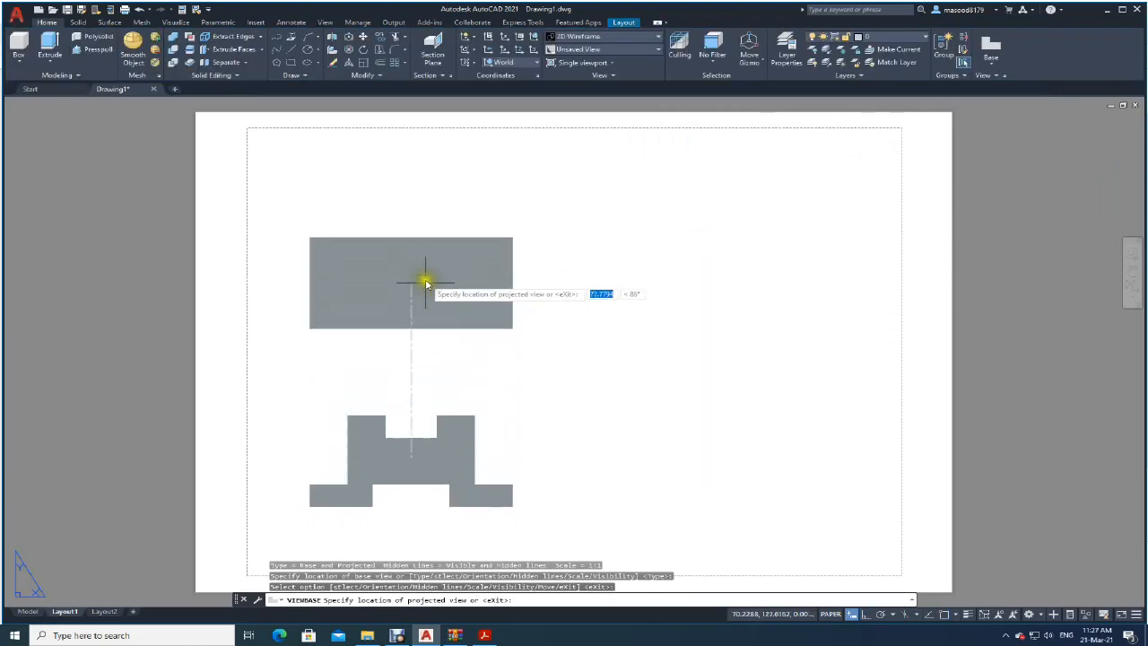
- Project a top view above the front view, a side view to its right, and an isometric view in the upper-right area
click(425, 238)
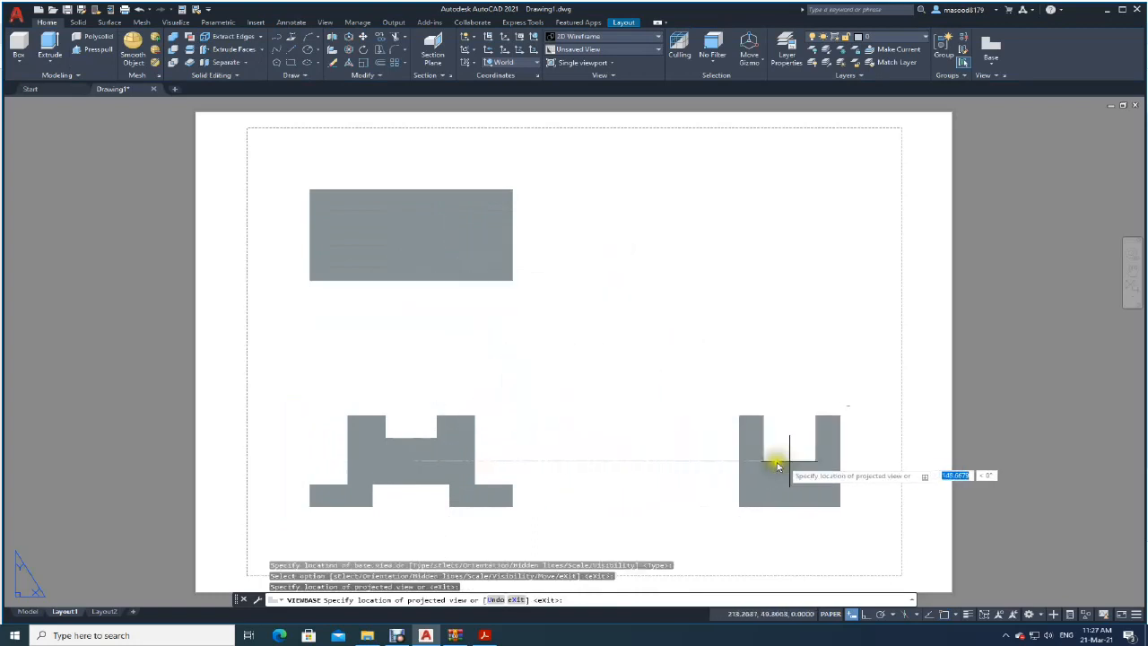
click(779, 461)
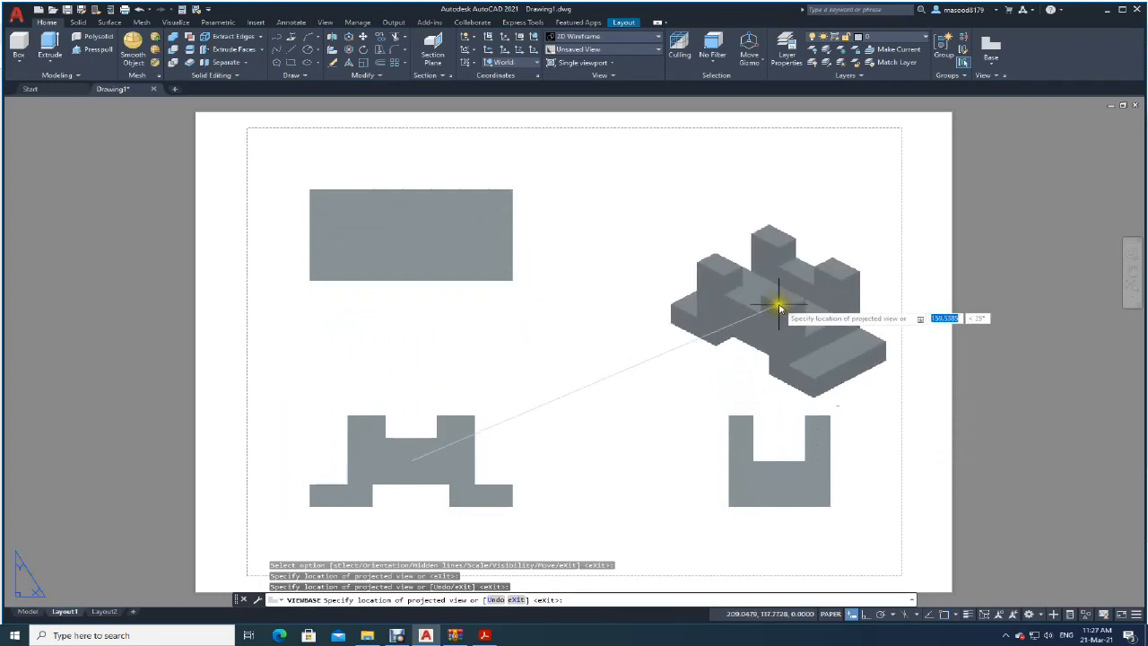
click(753, 258)
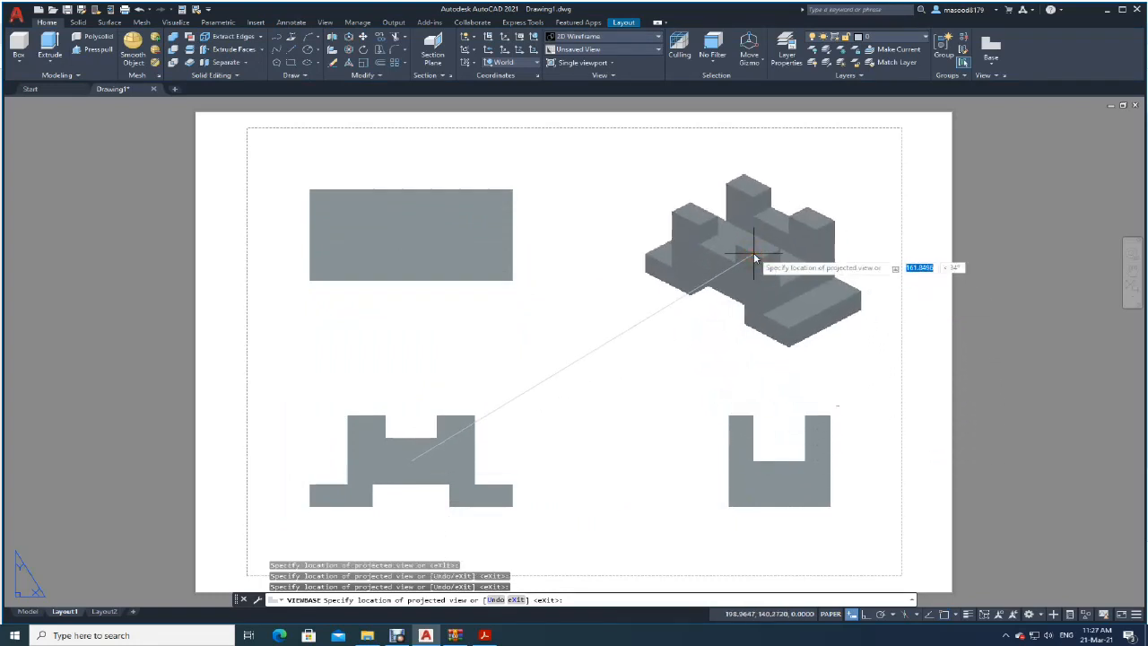
key(Return)
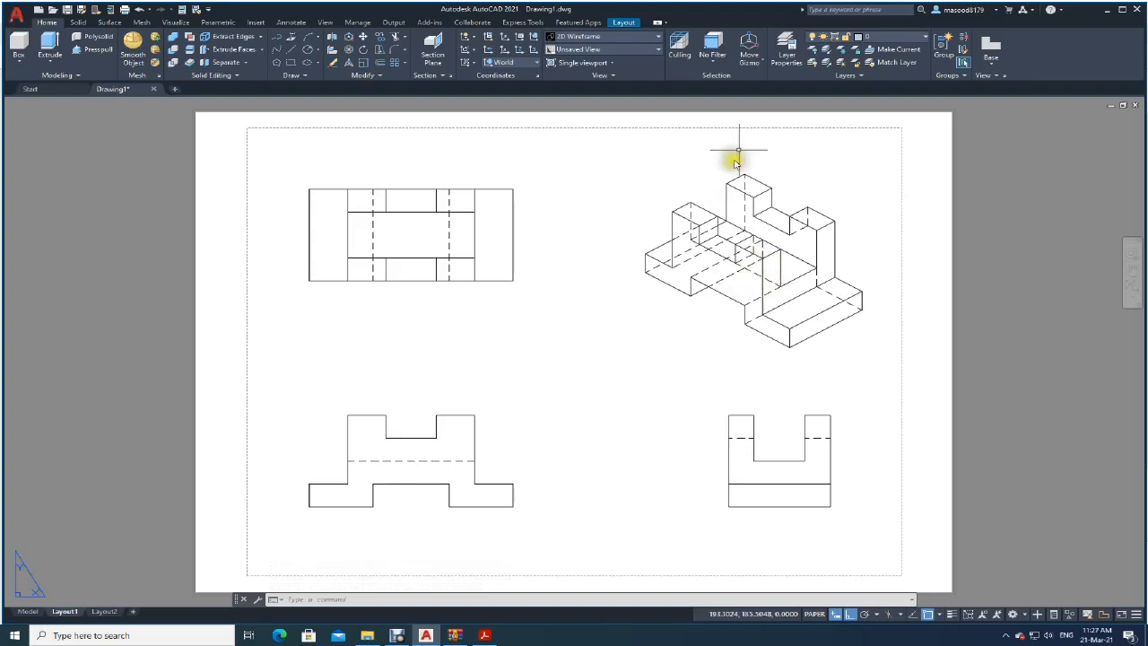
- Make the Dimension layer current
click(781, 52)
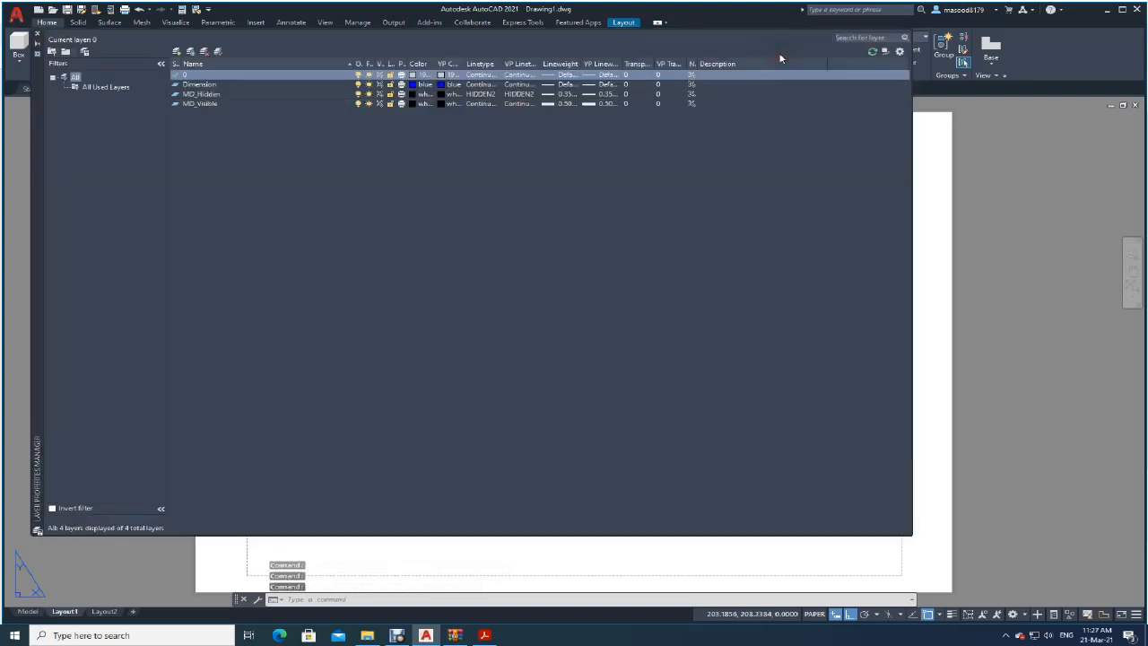
double_click(198, 86)
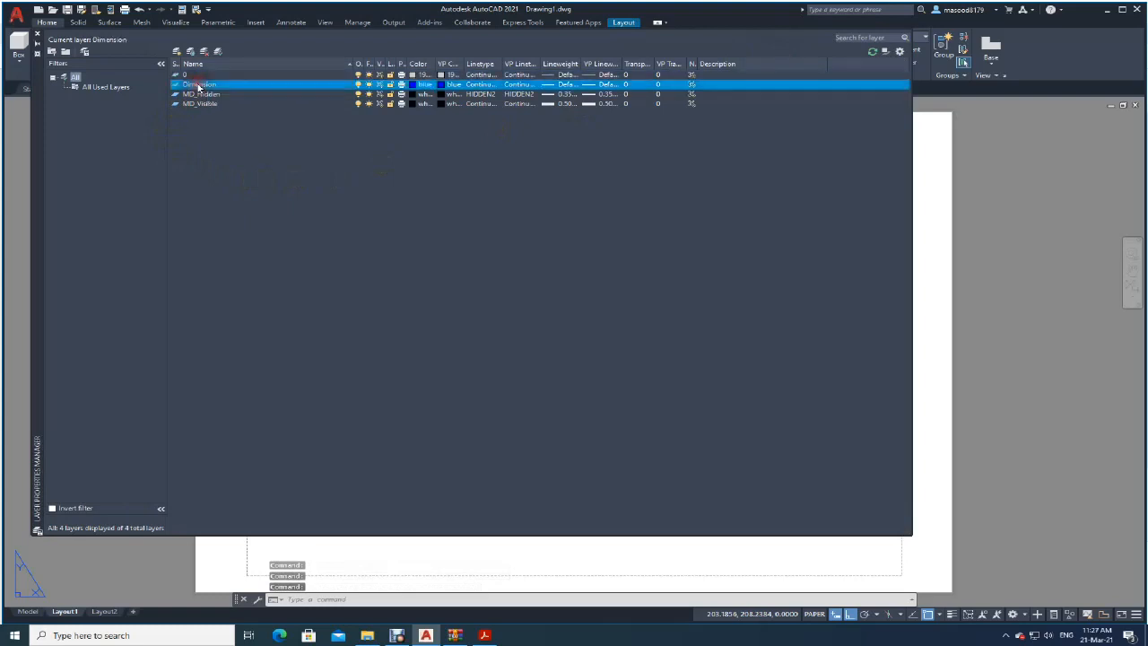
click(38, 34)
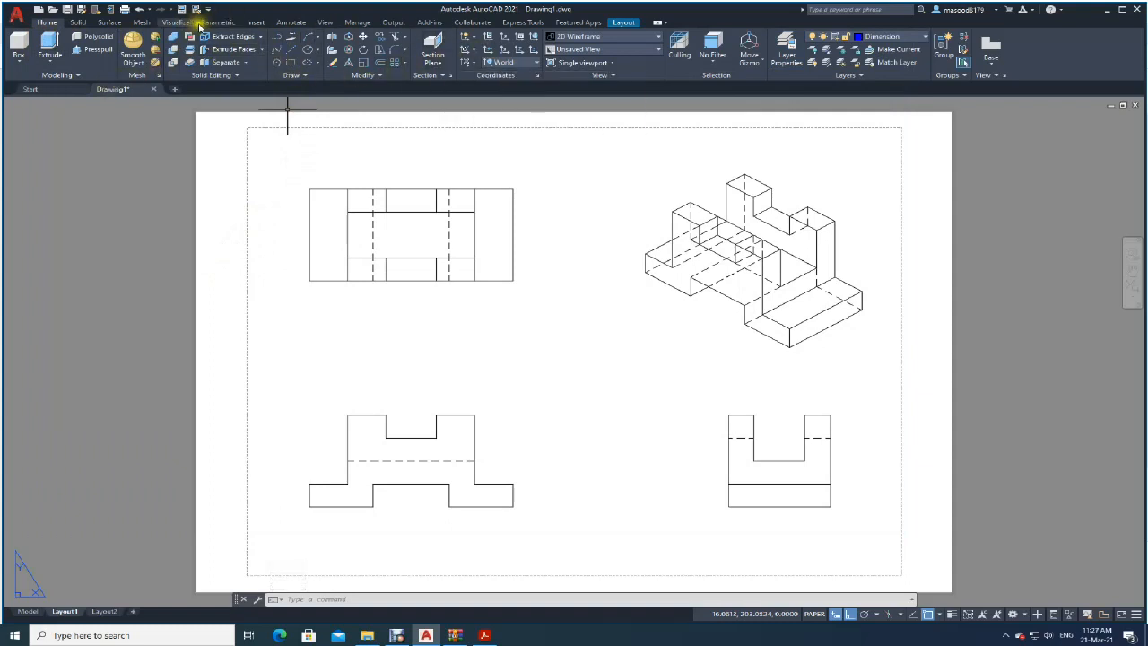
- Dimension the width of the front view's left foot, with the dimension line just below the view
click(290, 22)
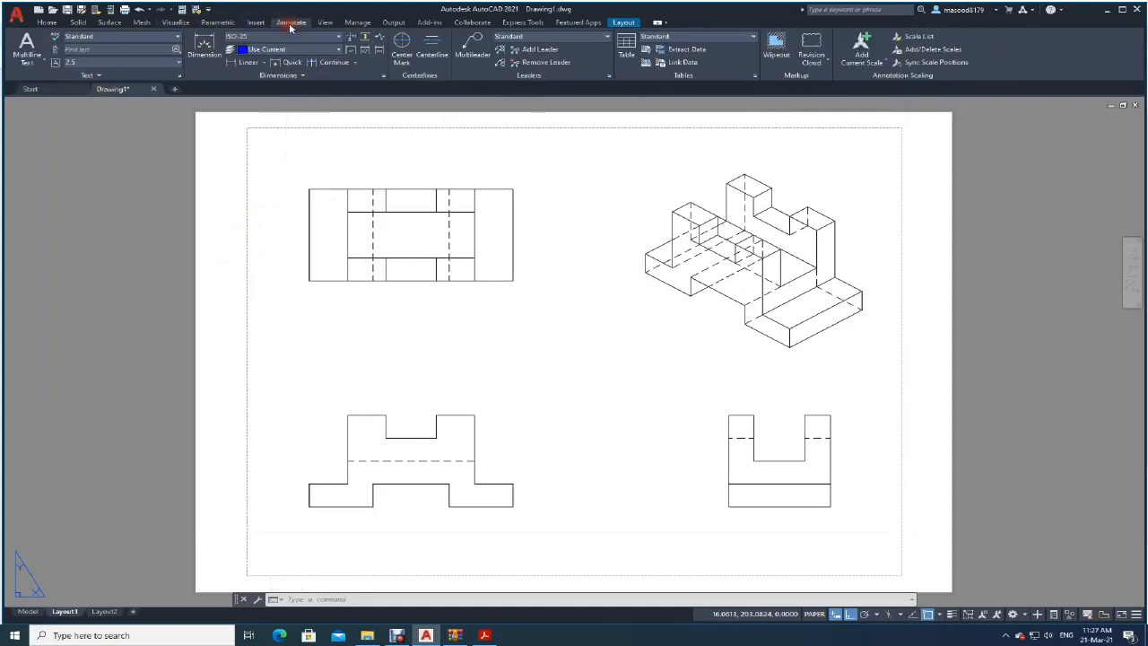
click(205, 41)
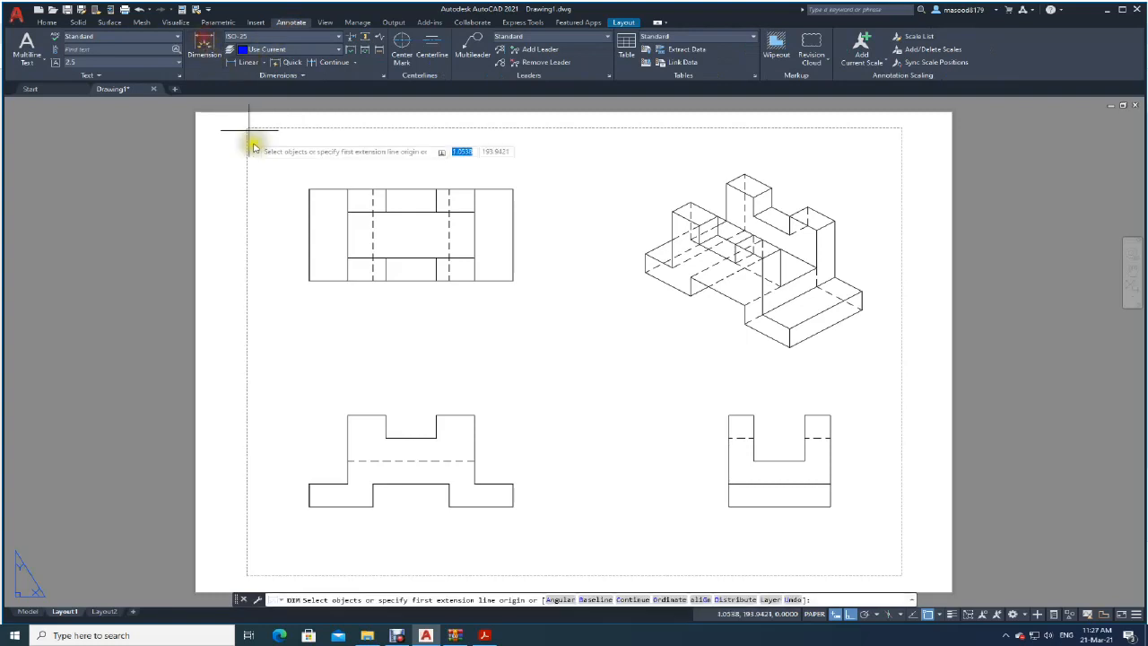
click(308, 506)
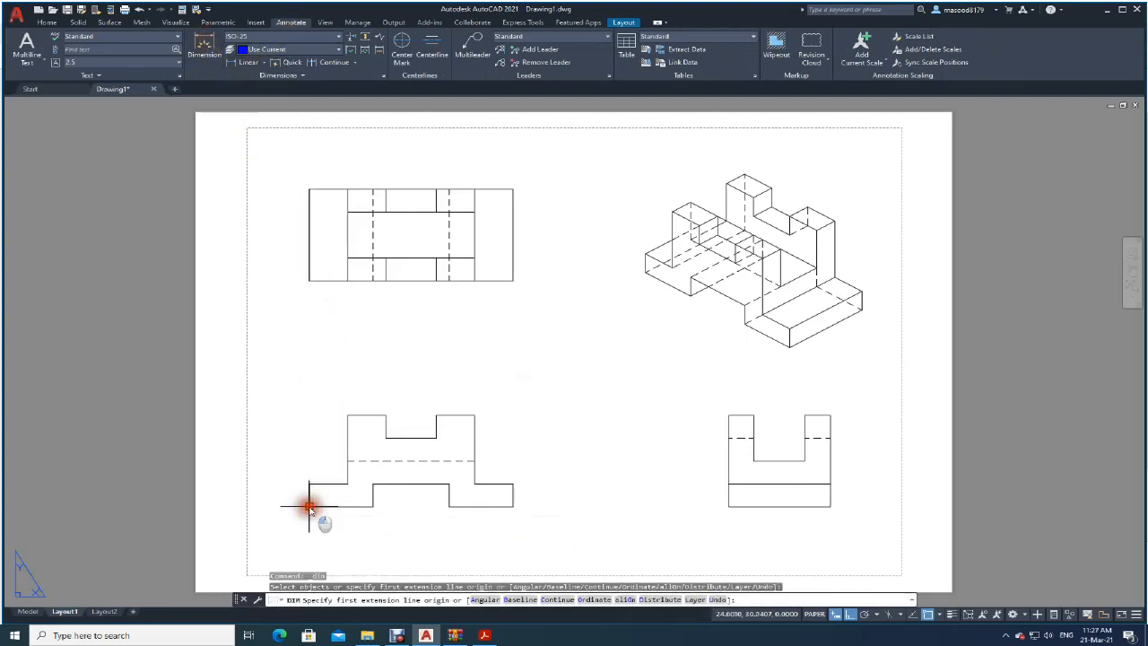
click(374, 506)
click(376, 523)
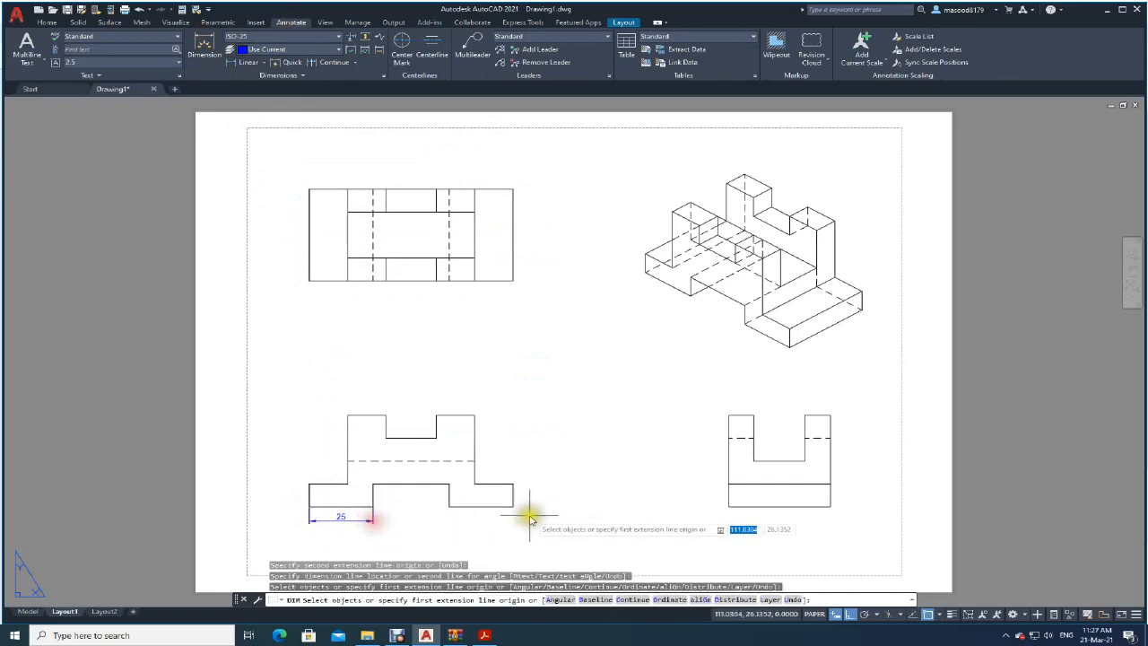
- Continue the dimension chain below the front view across the bottom slot and the right foot
click(320, 65)
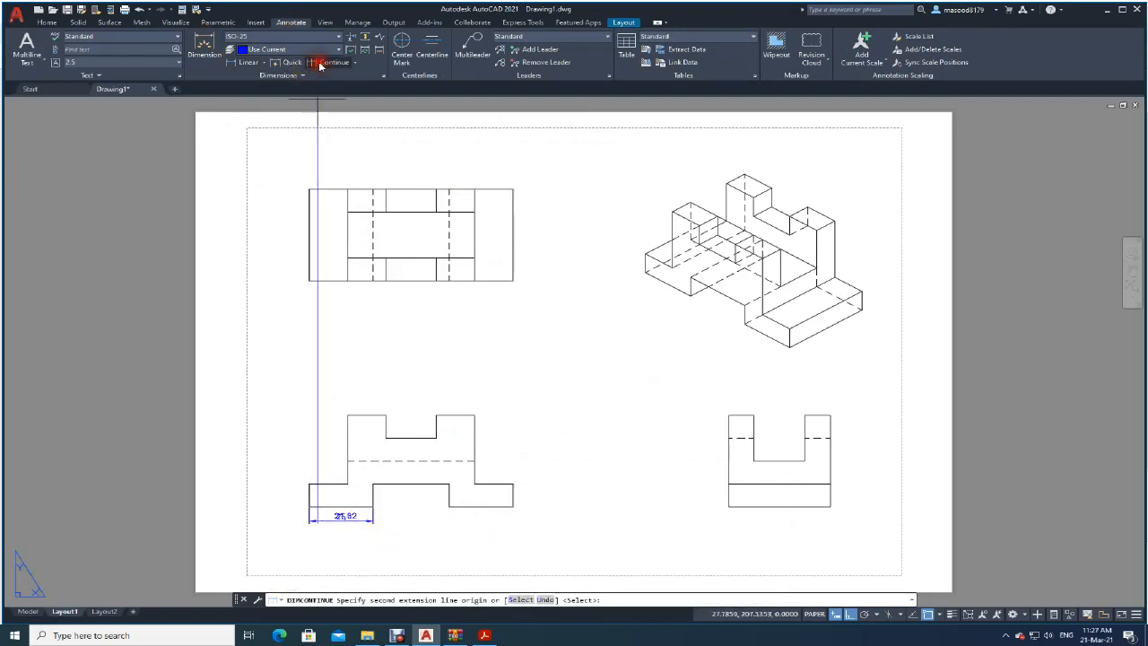
click(450, 507)
click(512, 508)
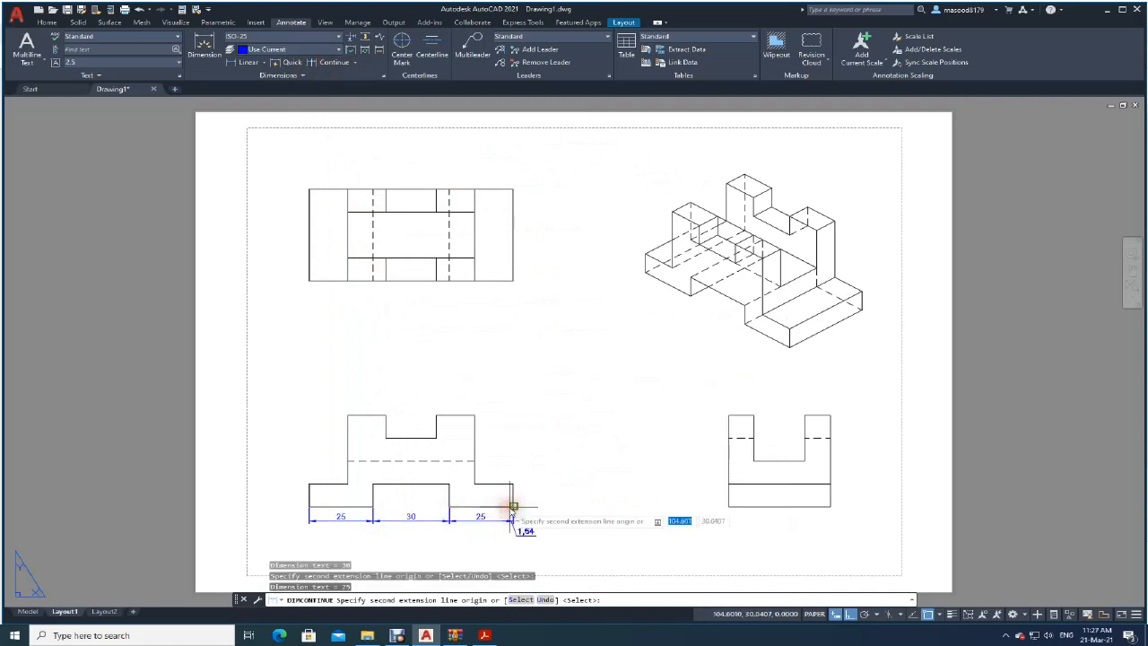
key(Return)
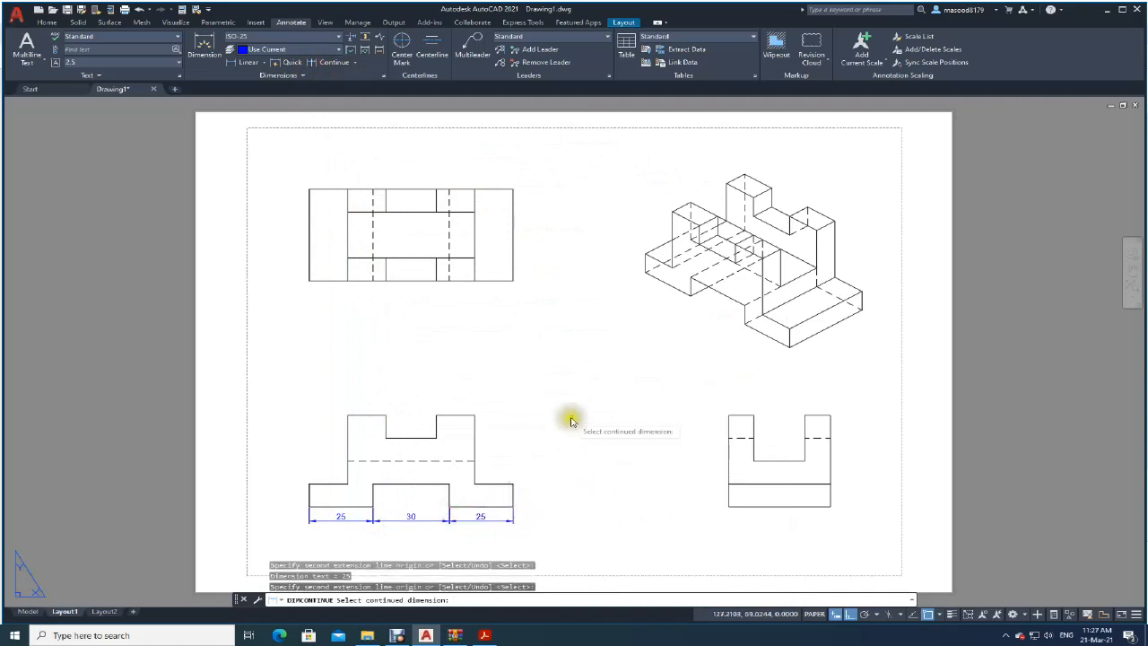
click(302, 502)
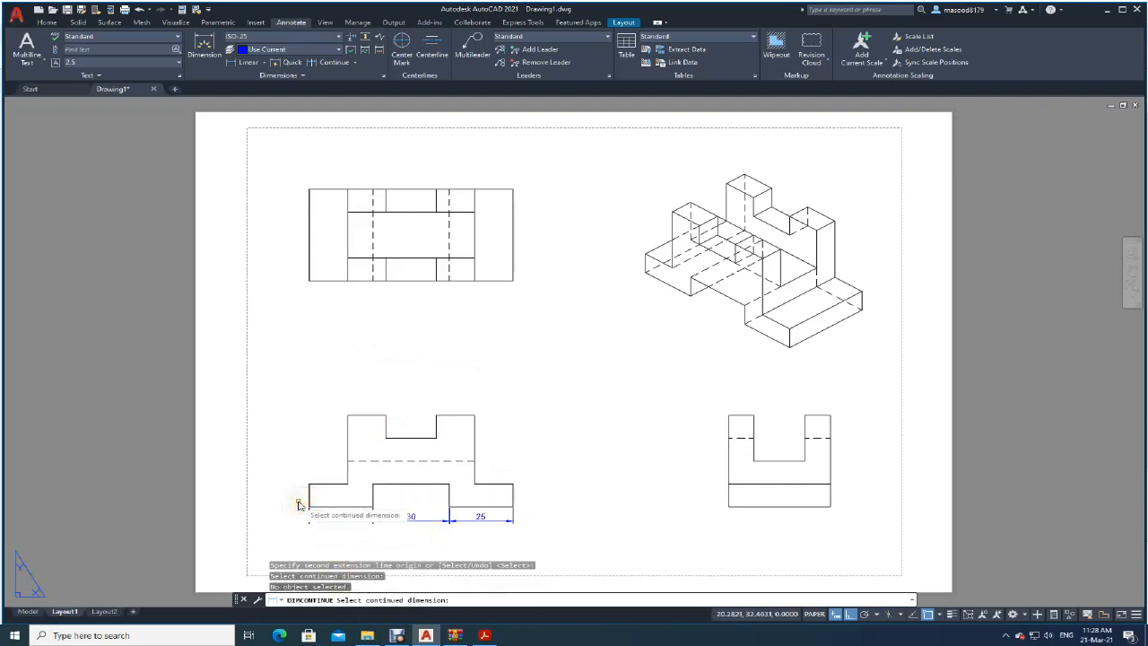
key(Escape)
- Dimension the height of the front view's left foot, with the dimension line to the left of the view
click(204, 46)
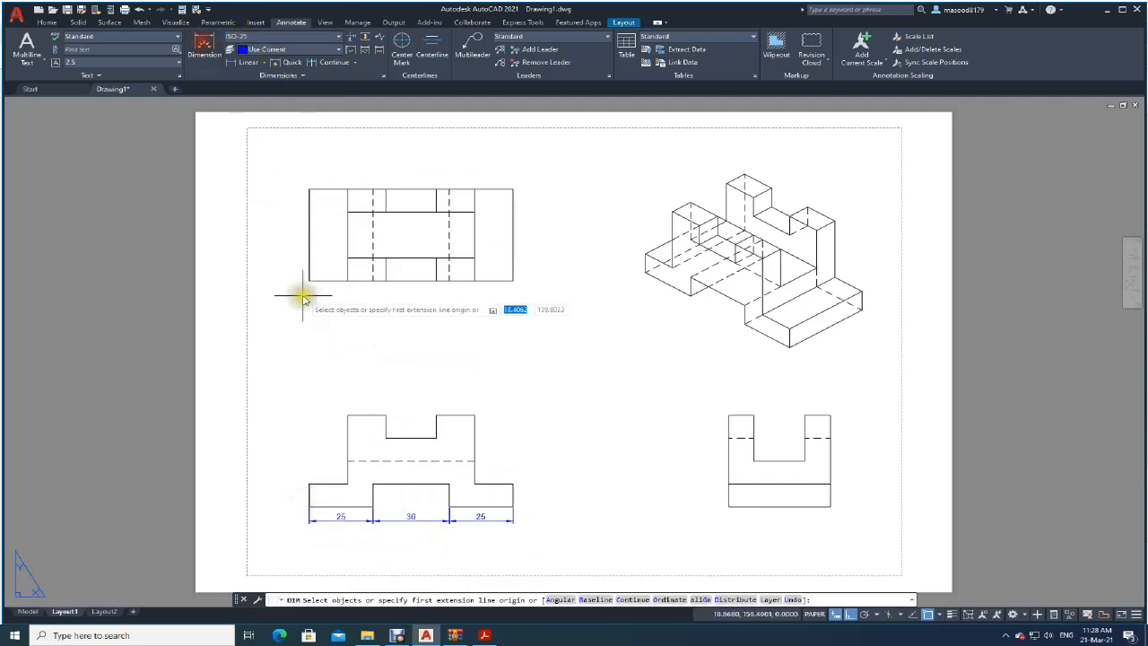
click(307, 495)
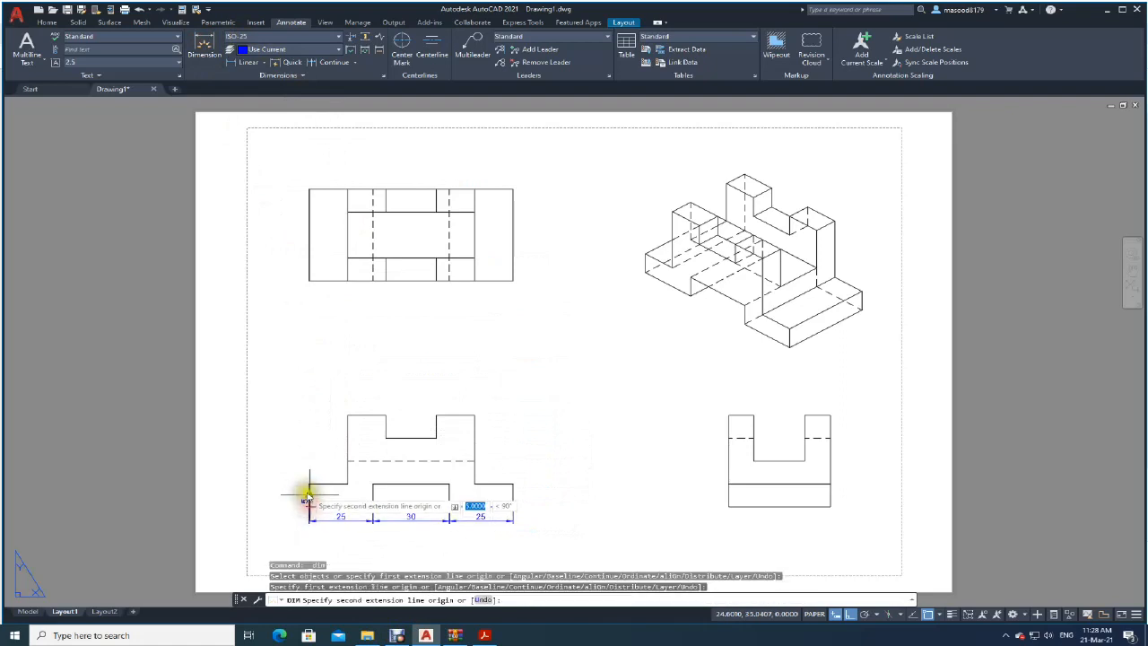
click(308, 483)
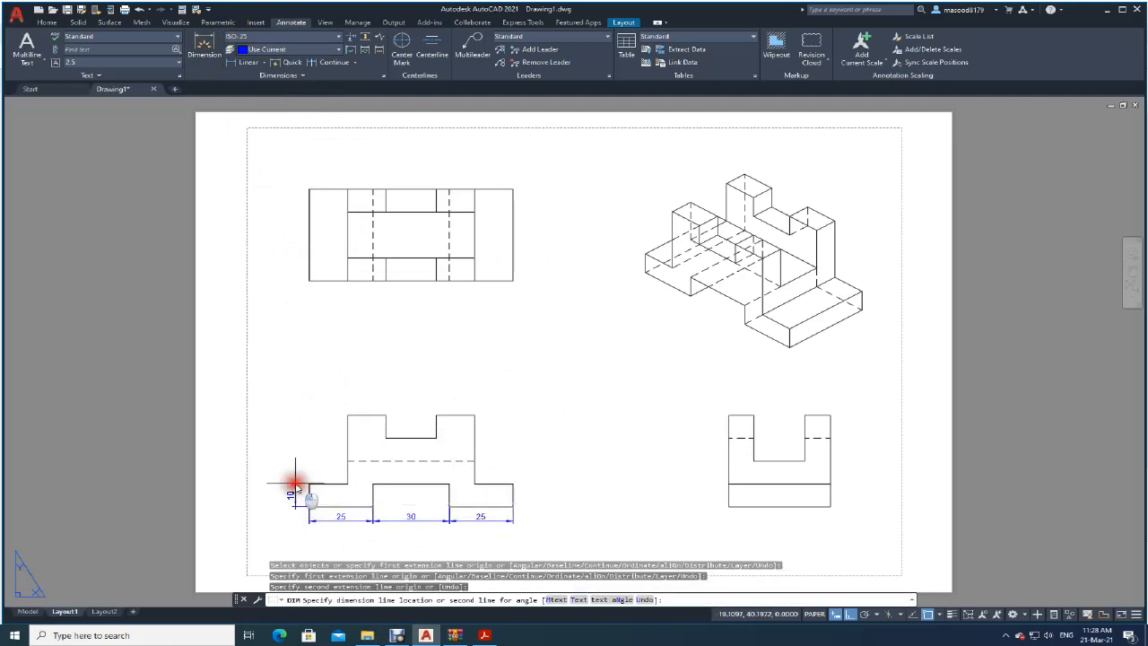
click(295, 485)
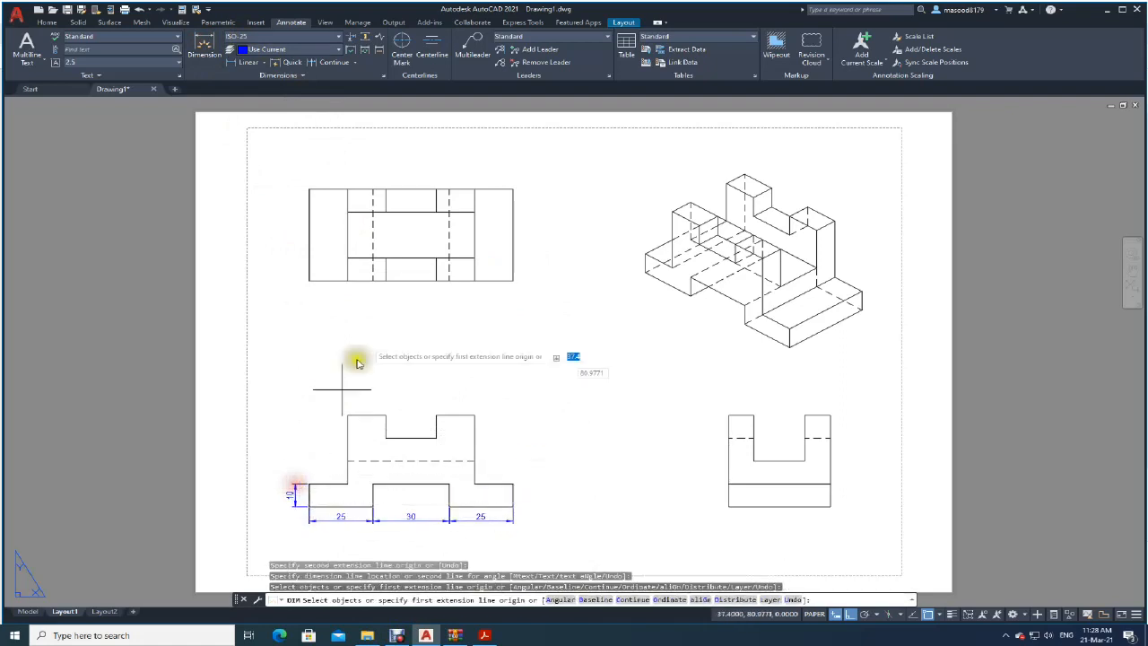
- Dimension the front view's overall height, with the dimension line to the right of the view
click(208, 43)
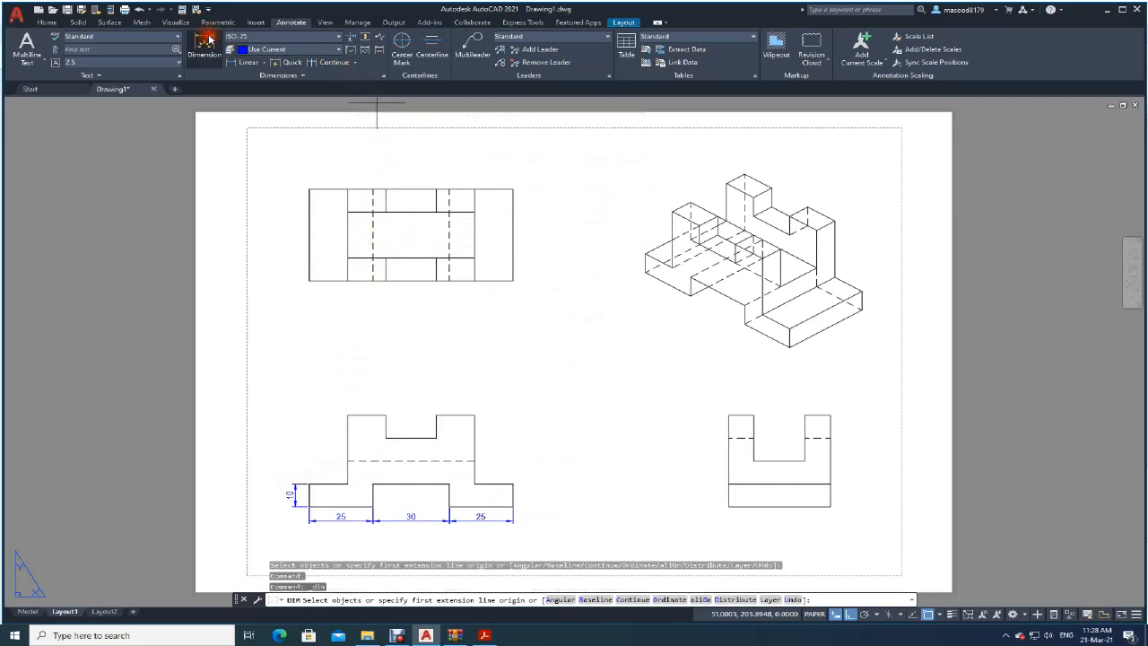
click(512, 506)
click(475, 415)
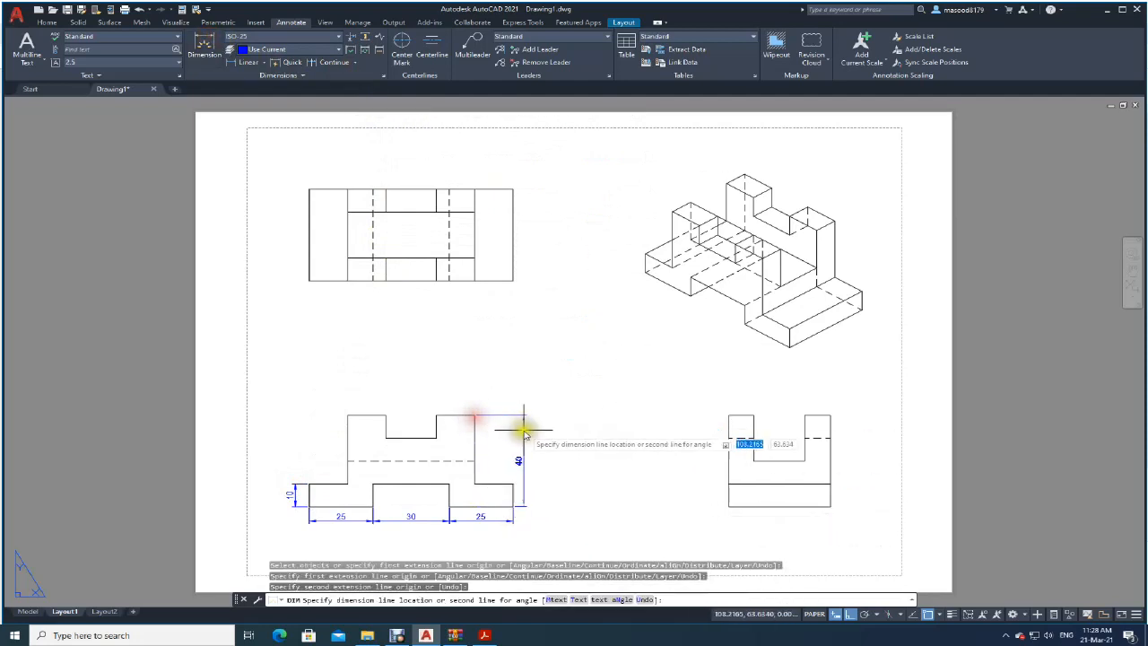
click(535, 429)
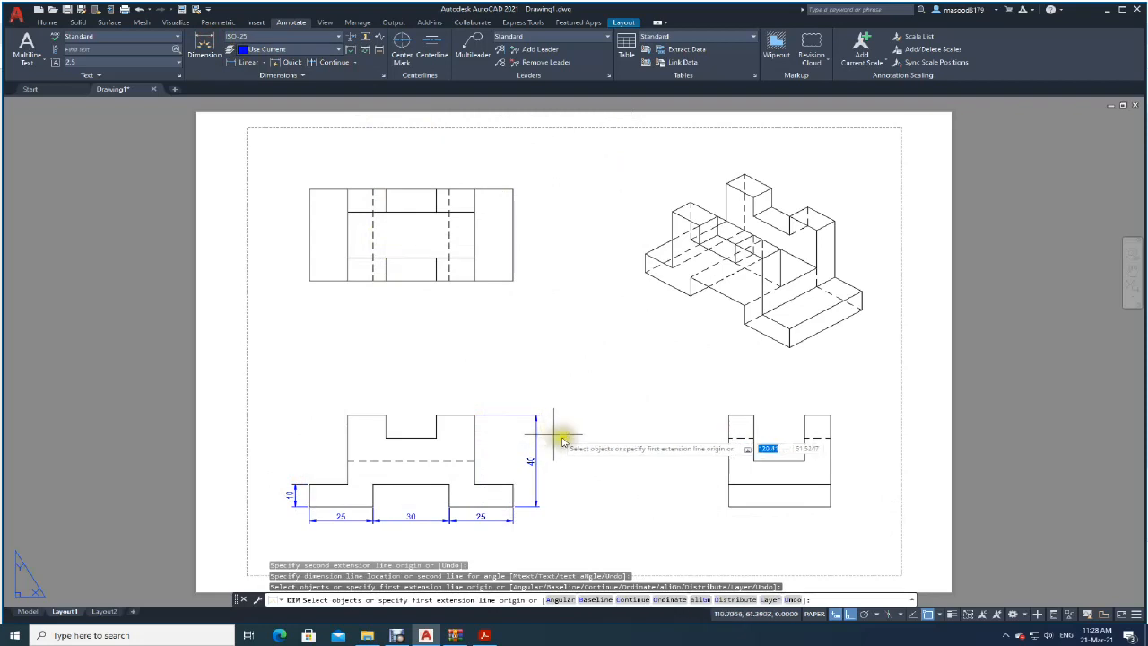
- Dimension the depth of the front view's bottom slot along its right wall, placing the dimension inside the slot
scroll(441, 485, up, 2)
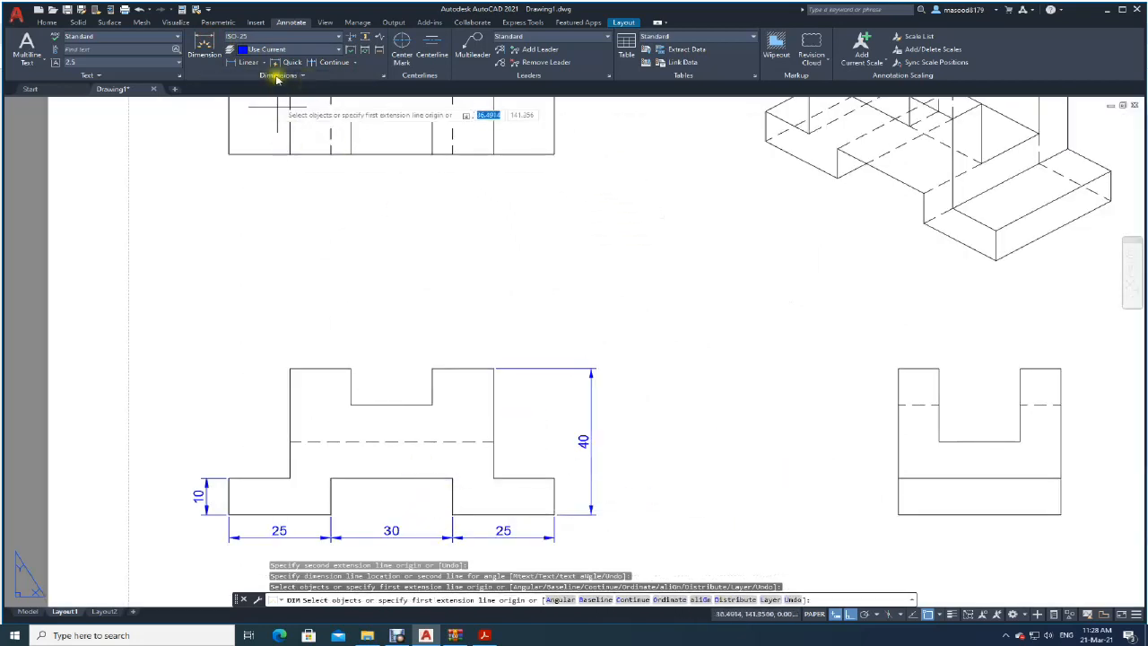
click(205, 41)
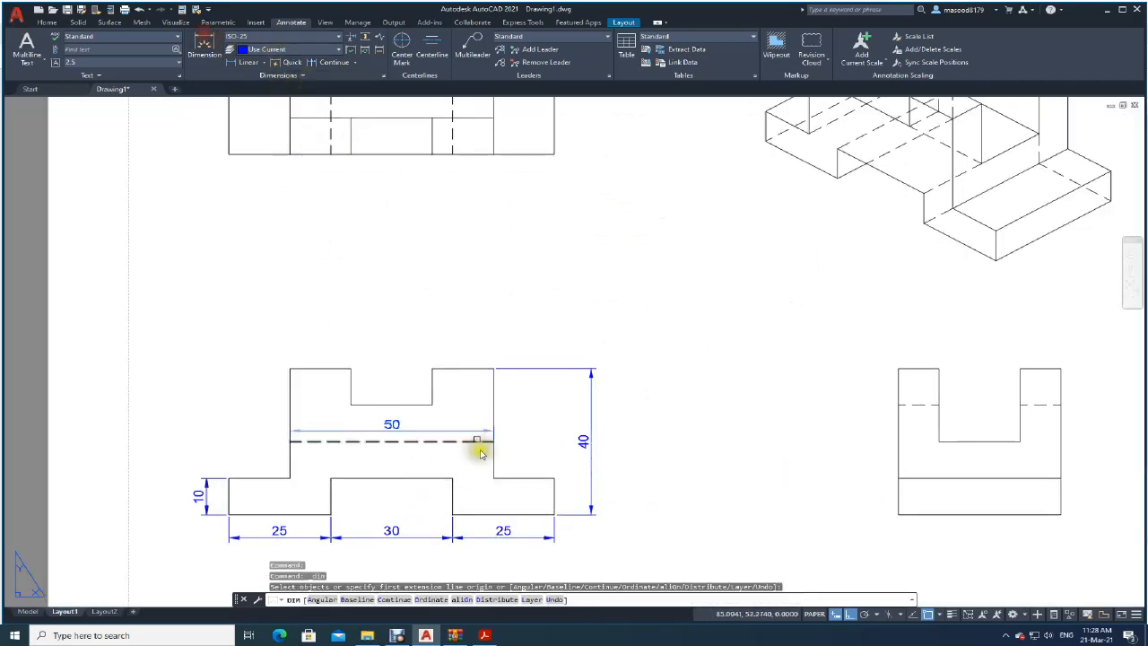
click(454, 516)
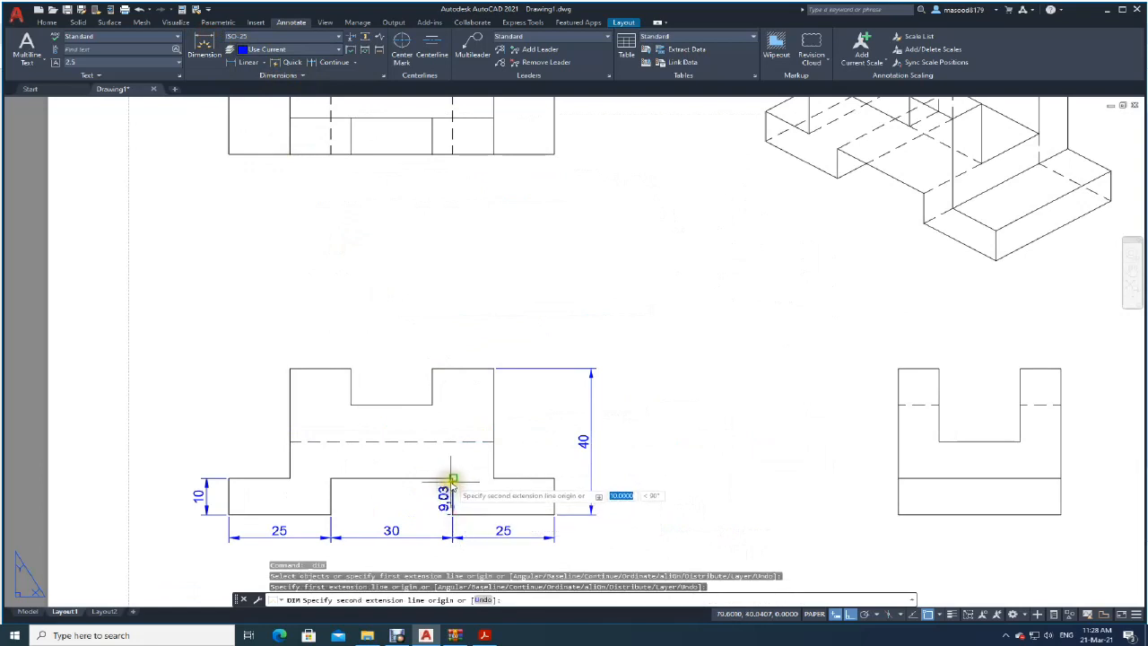
click(453, 479)
click(431, 484)
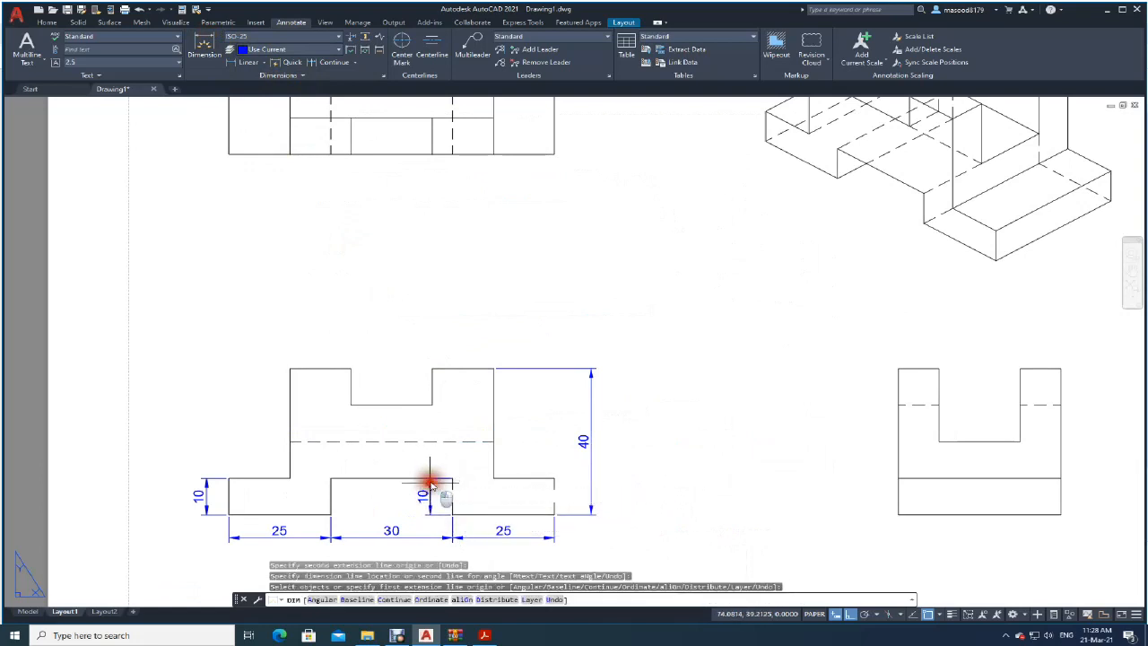
- Dimension the width of the ledge on top of the front view's right foot, placing the dimension just above it
click(203, 42)
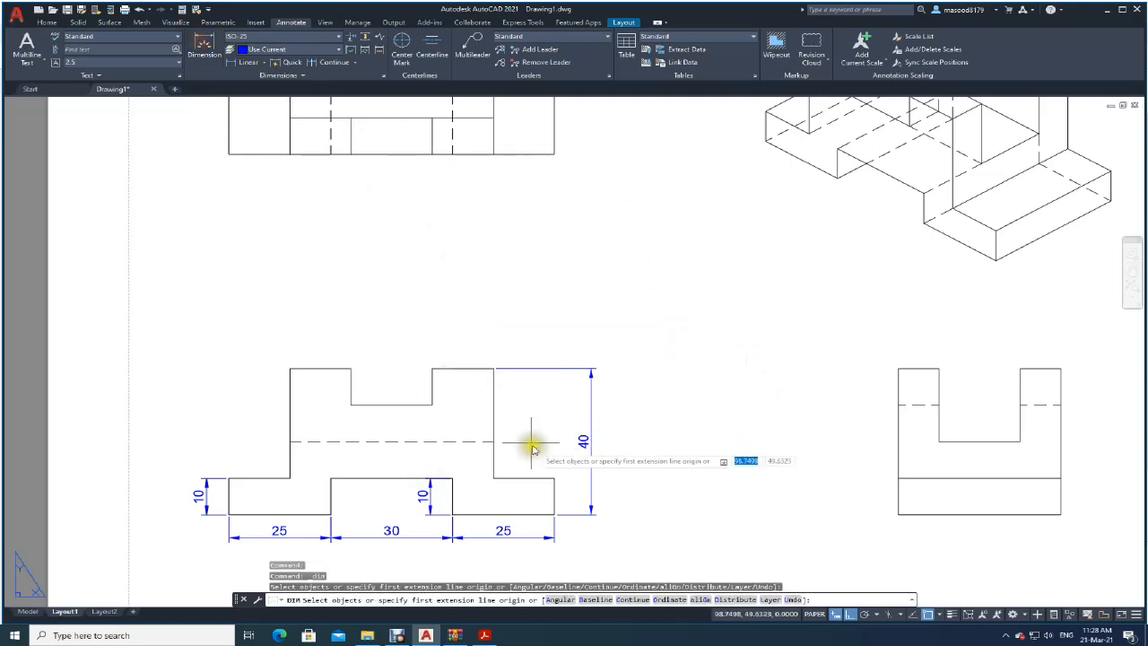
click(553, 477)
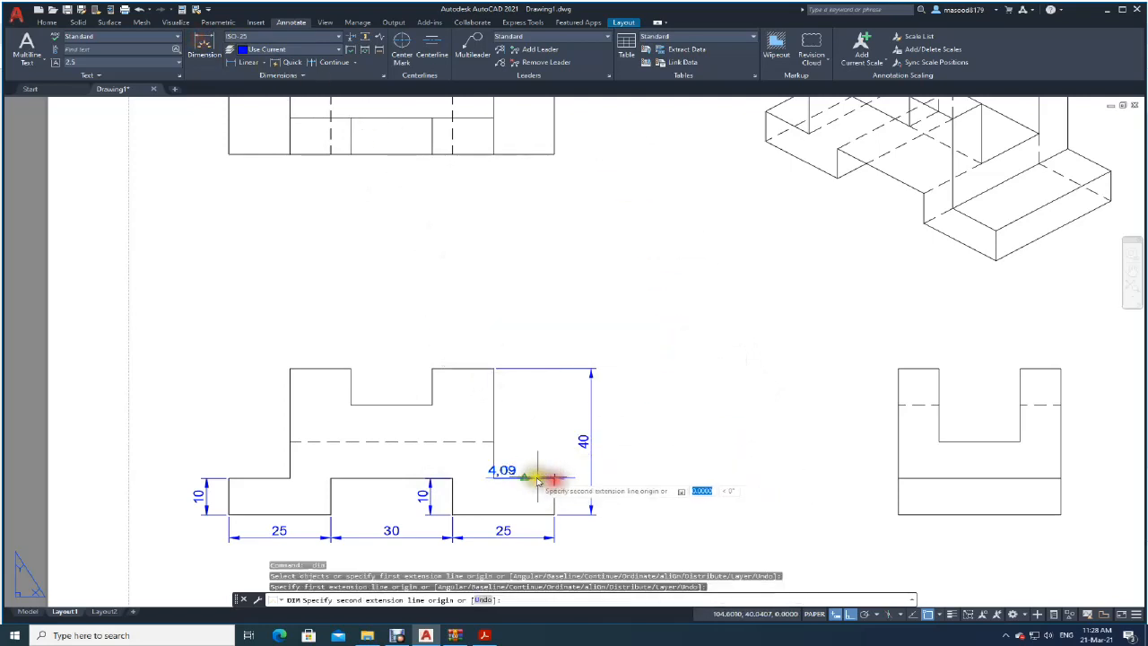
click(493, 477)
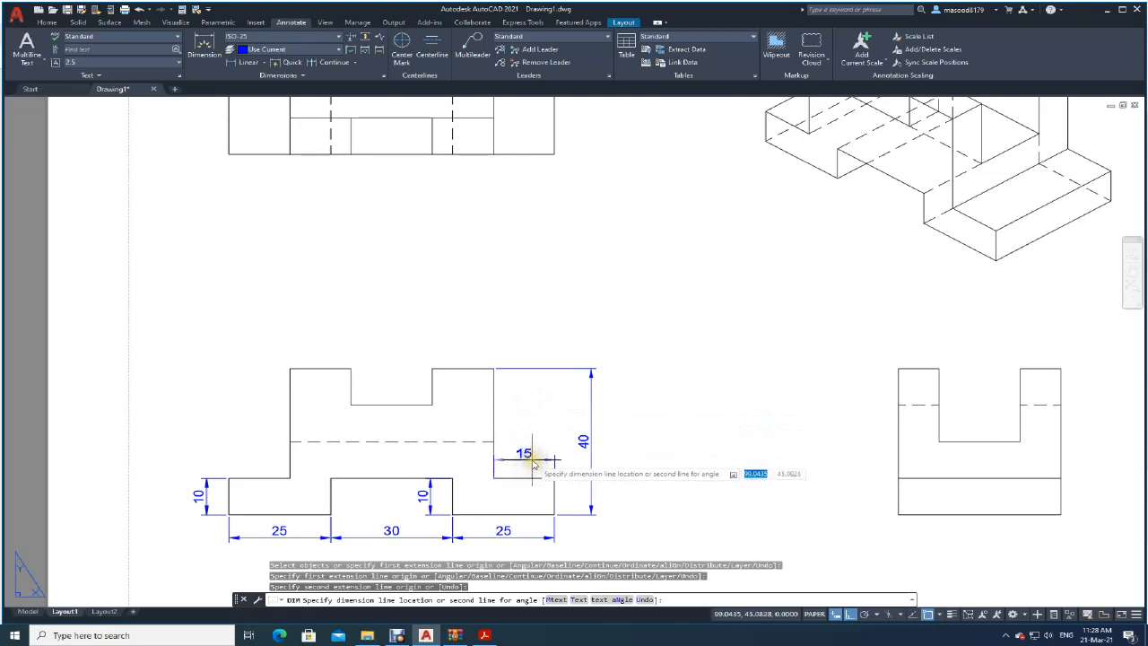
click(527, 459)
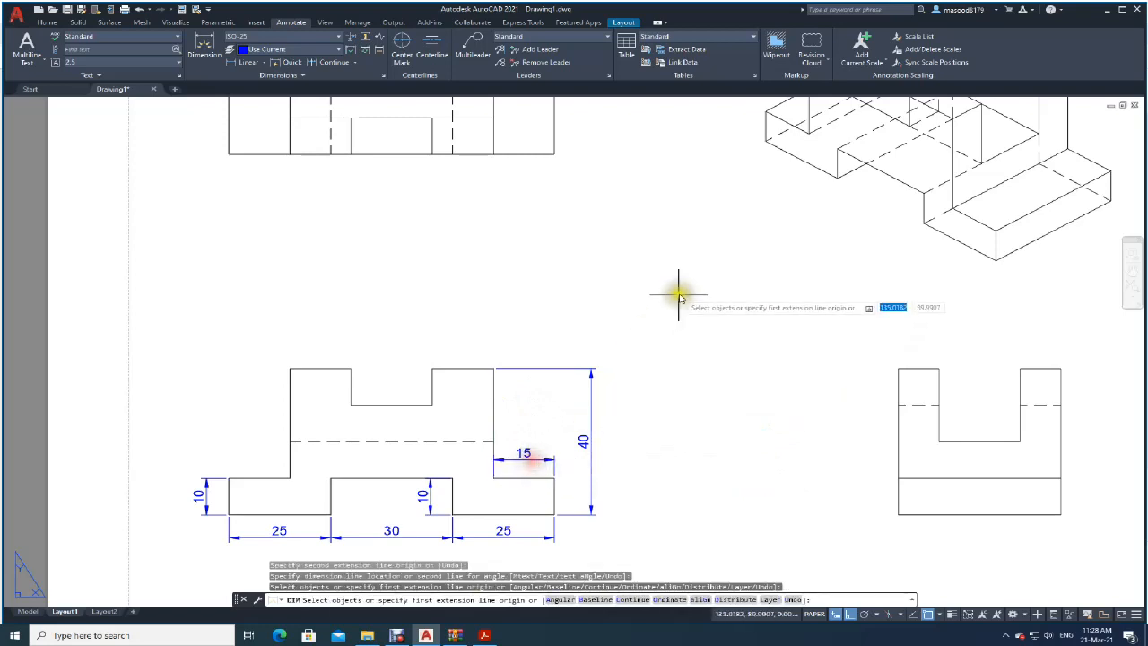
- Dimension the width of the front view's upper right post, placing the dimension line above the view
click(205, 38)
key(Return)
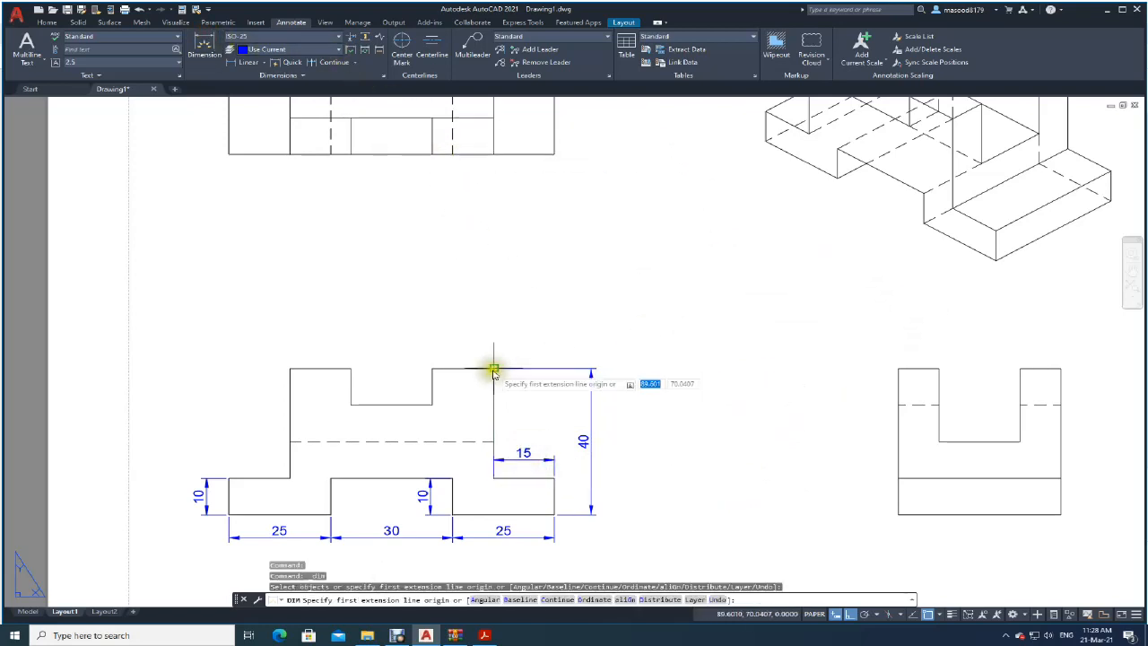
click(493, 369)
click(433, 369)
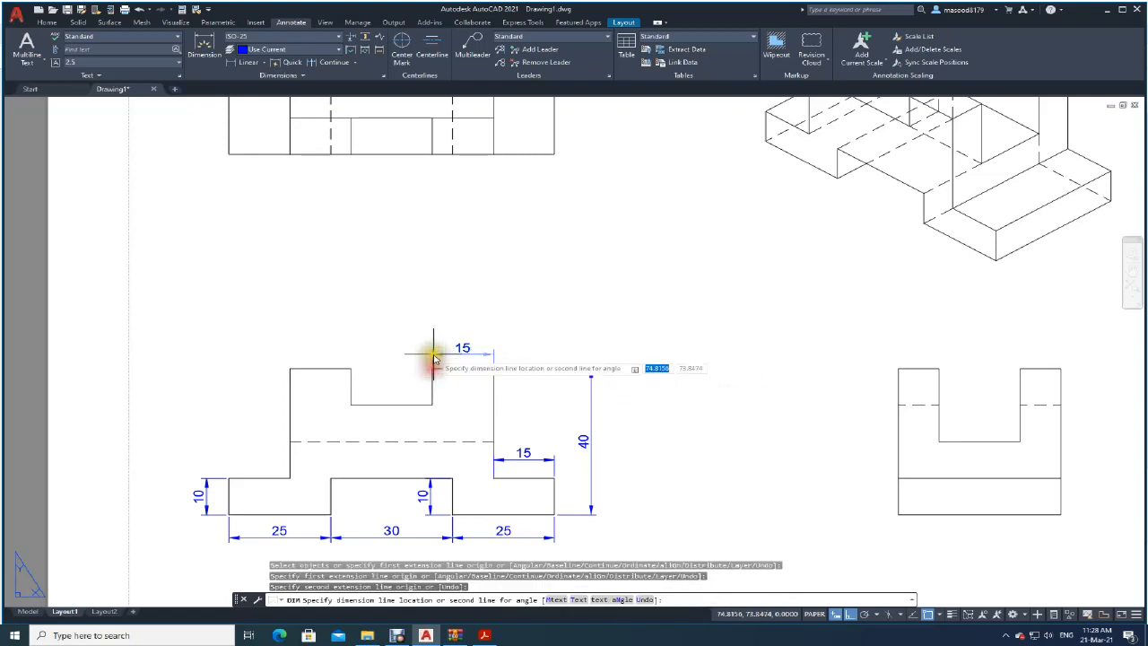
click(427, 339)
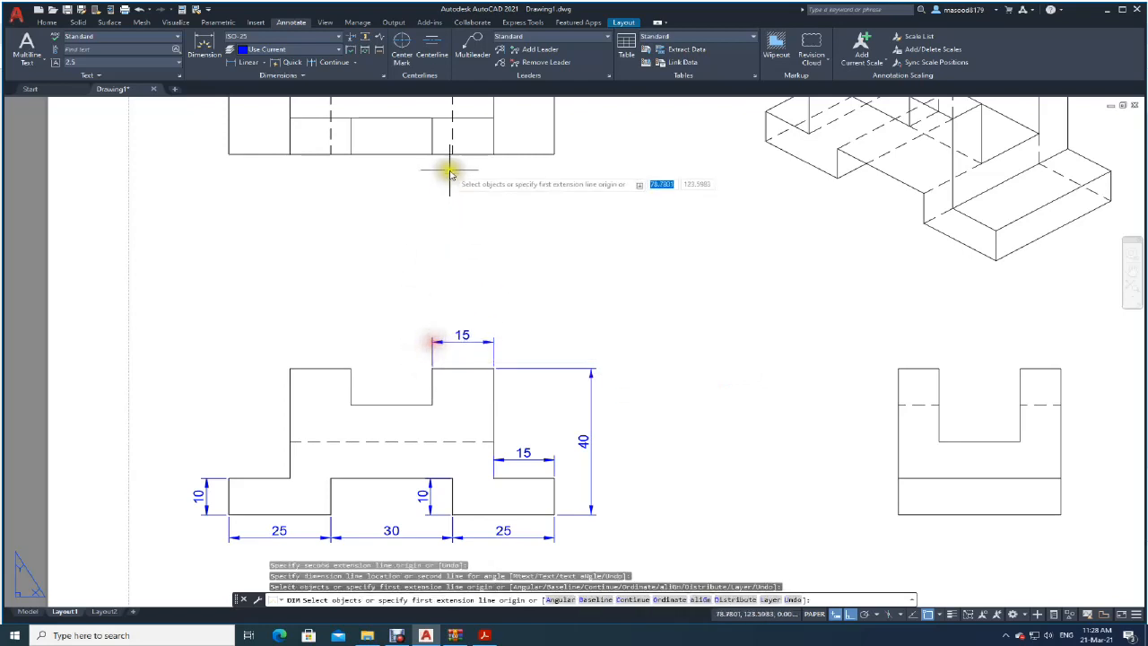
- Continue that dimension chain across the front view's top slot and the upper left post
click(317, 62)
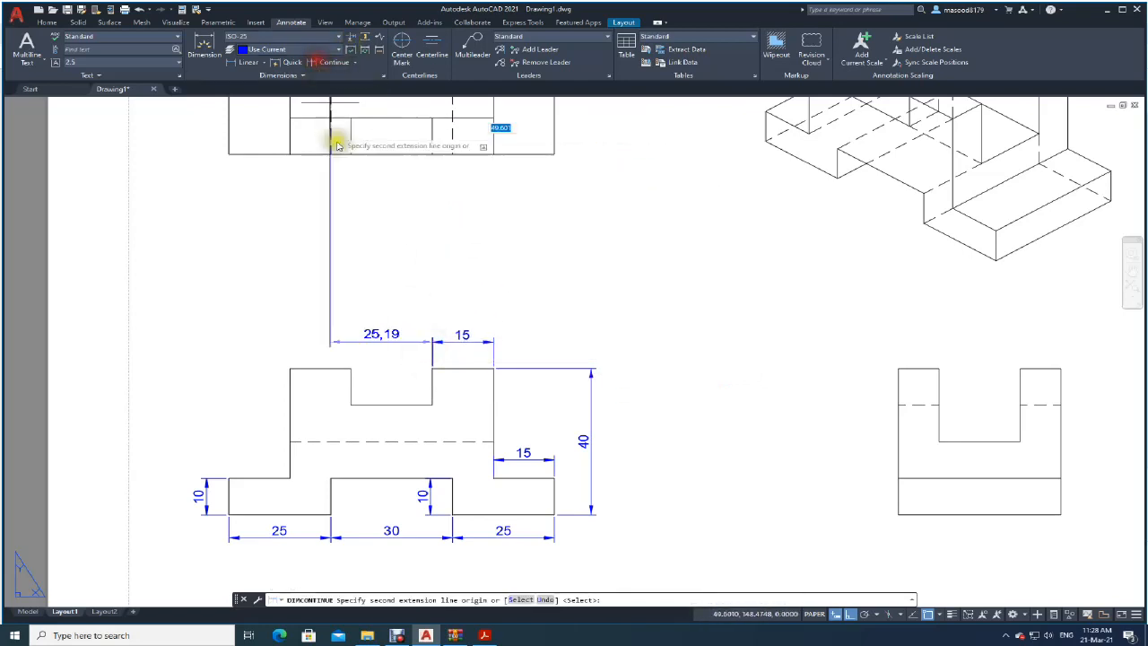
click(350, 368)
click(290, 368)
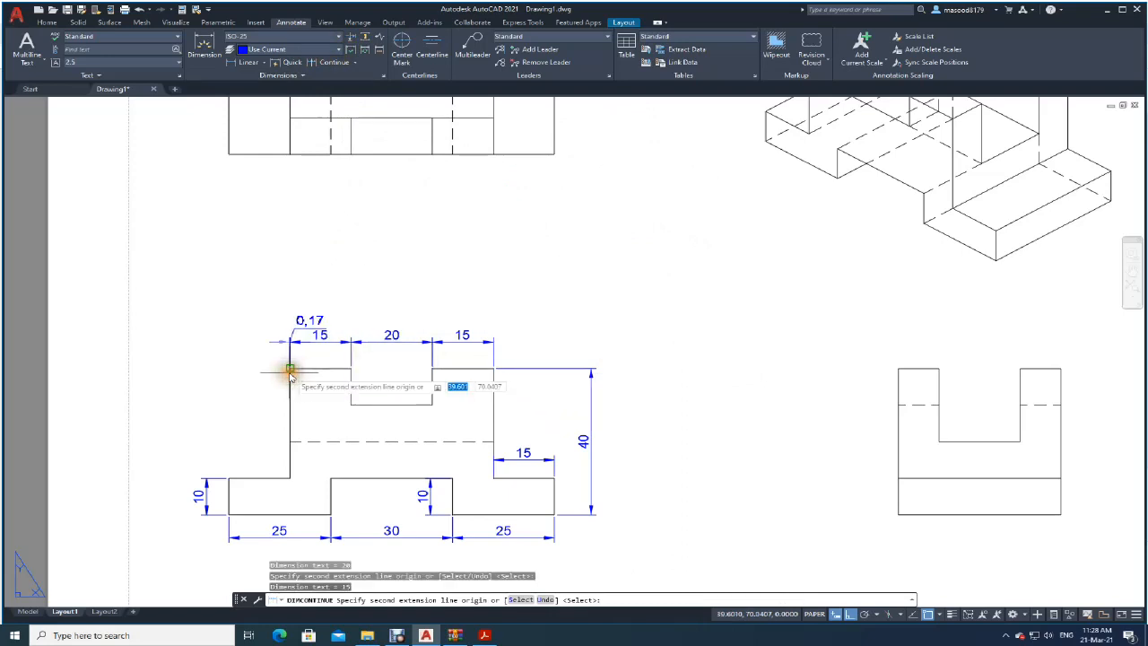
key(Return)
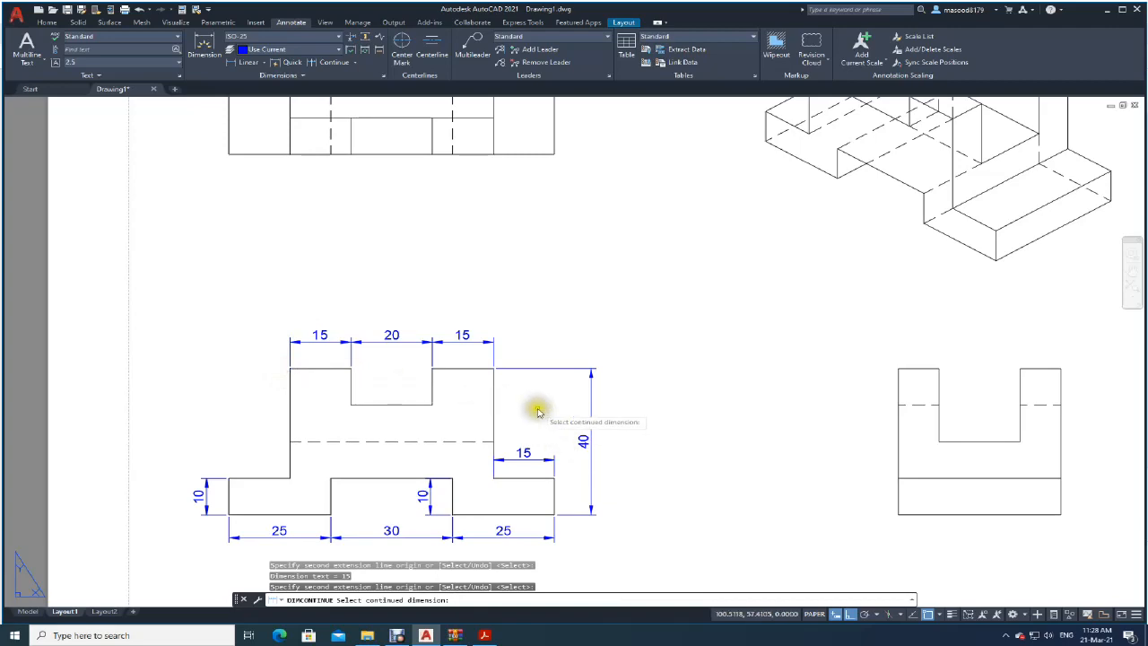
- Dimension the top view's overall depth, with the dimension line to the left of the view
middle_drag(587, 330, 581, 520)
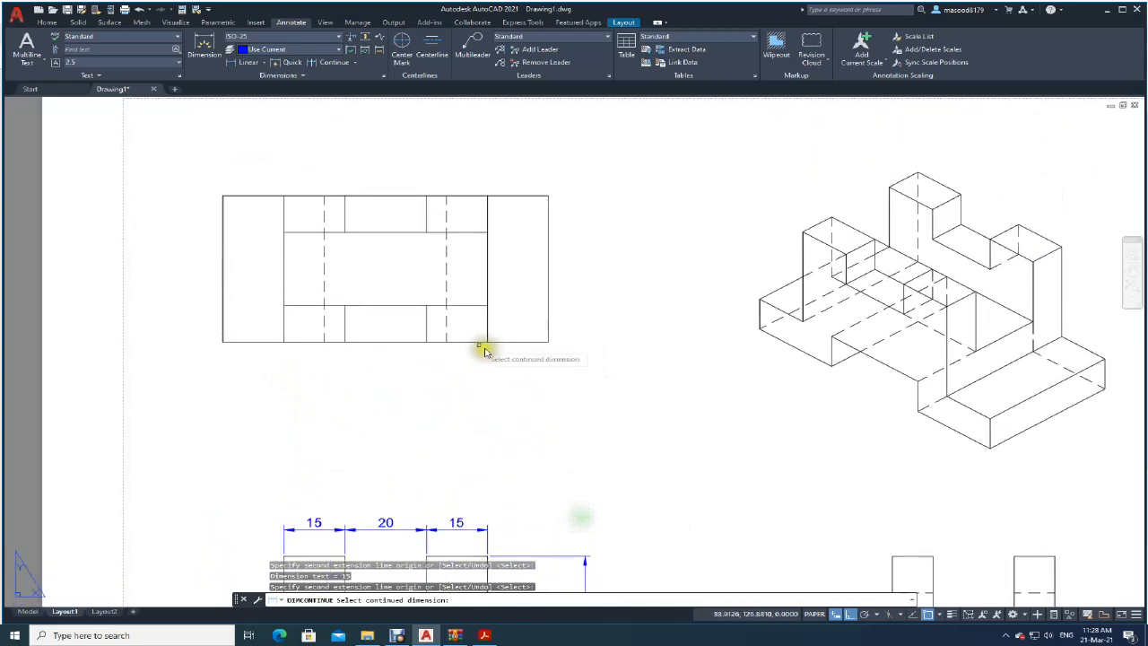
click(201, 42)
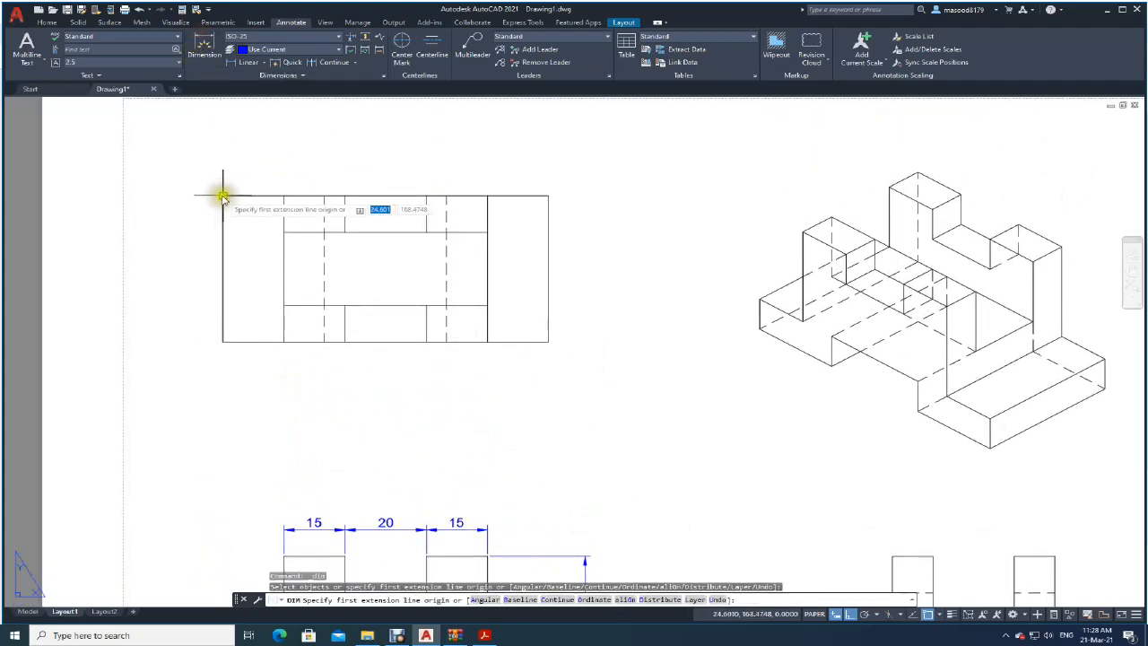
click(222, 195)
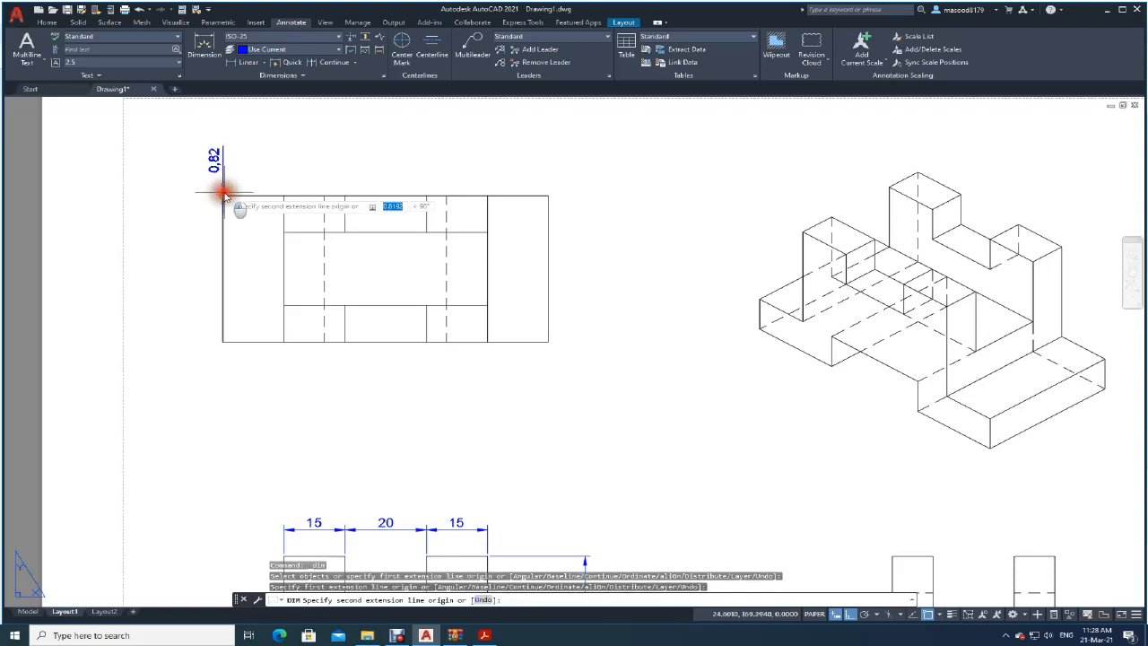
click(222, 341)
click(191, 334)
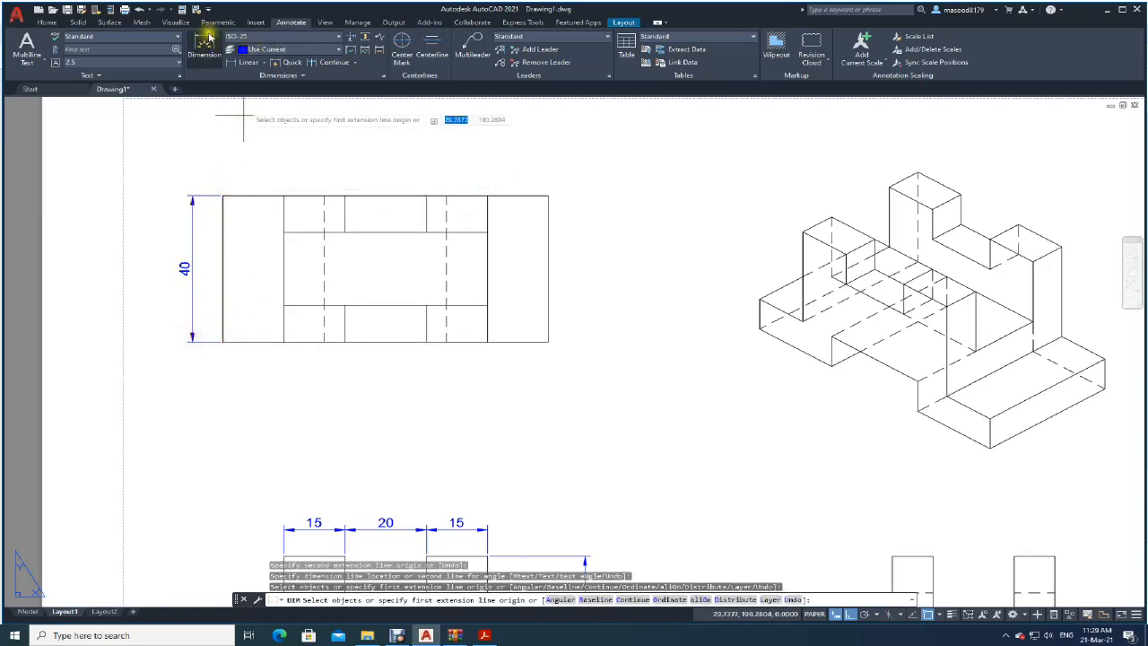
- Dimension the top view's overall width, with the dimension line above the view
click(223, 196)
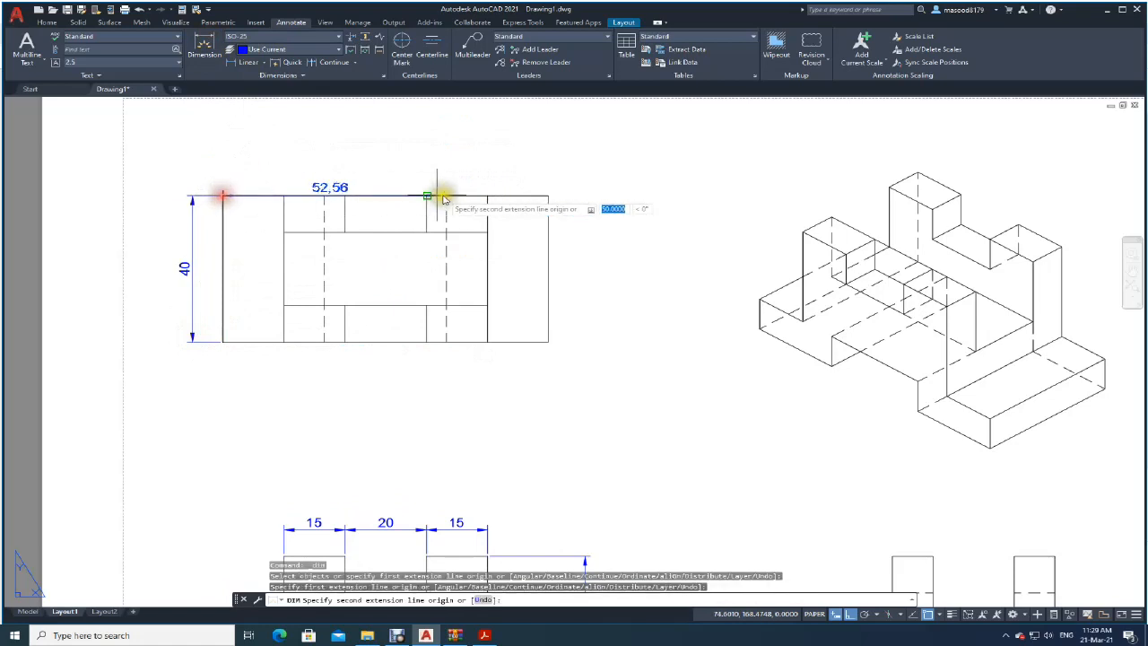
click(548, 196)
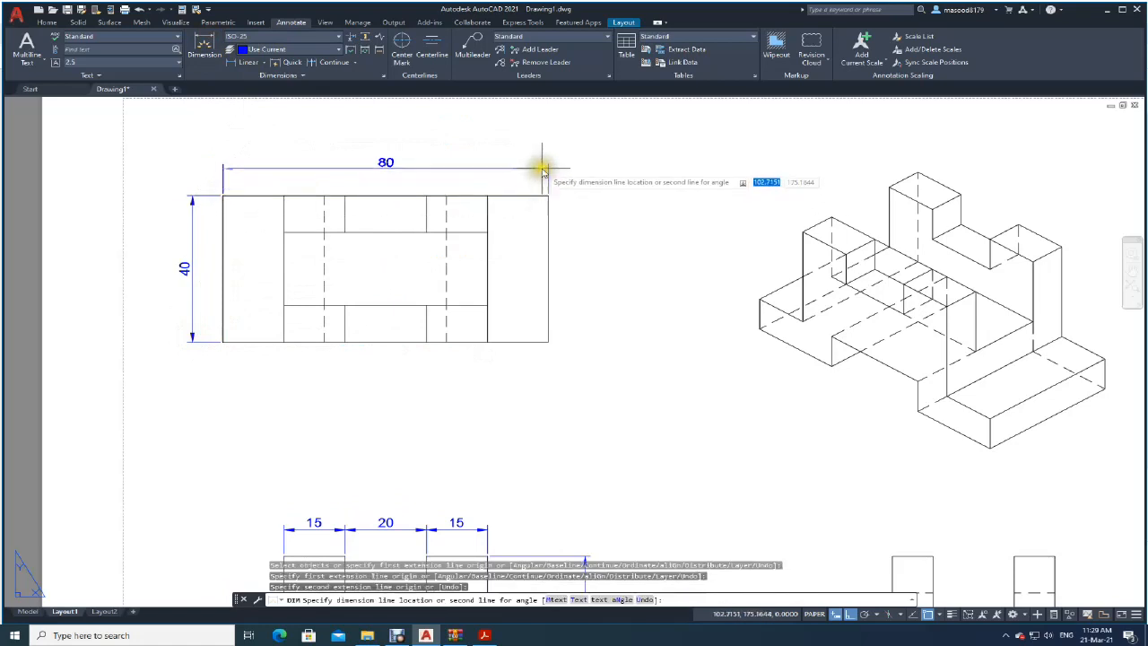
click(545, 168)
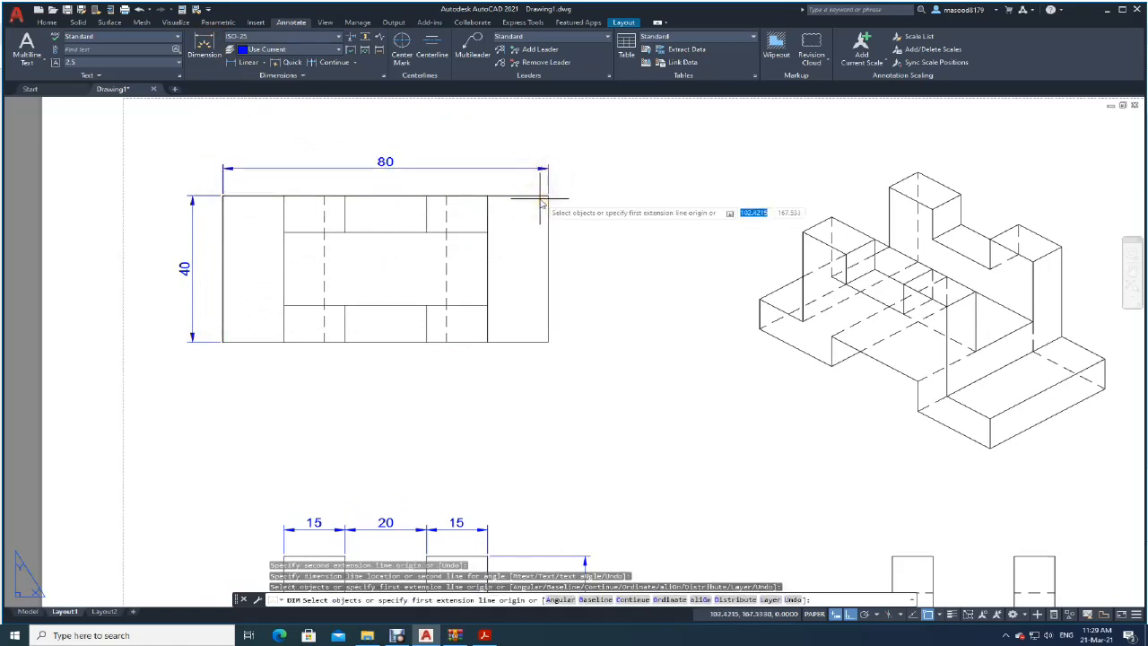
- Dimension the width of the top view's central channel, placing the dimension just left of the channel's end
click(206, 45)
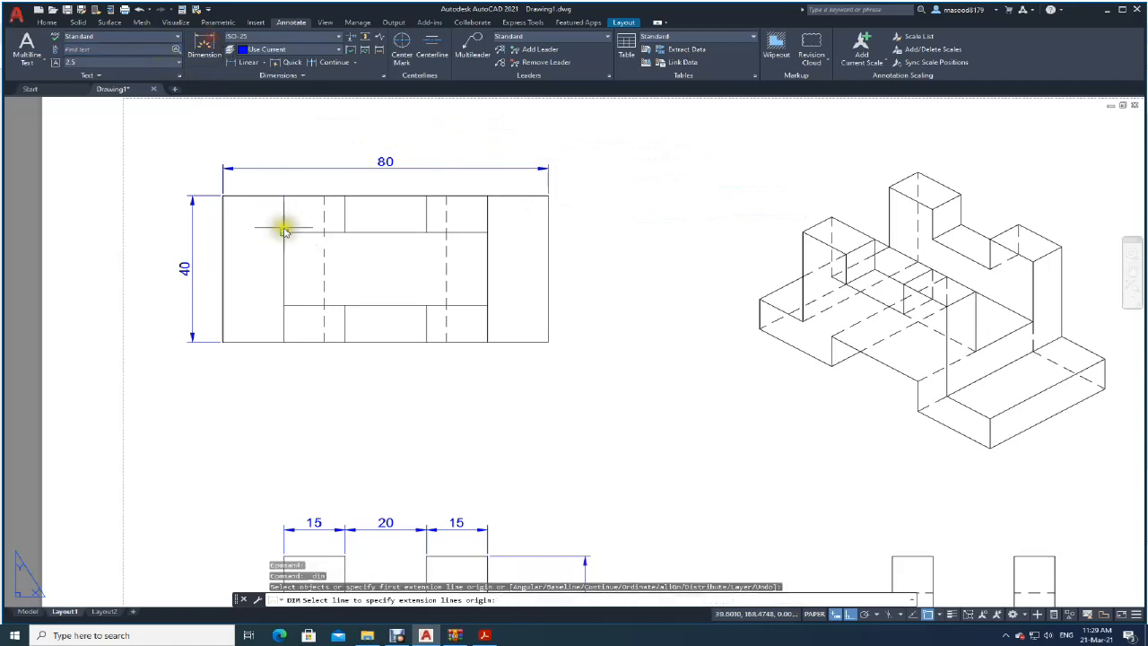
click(283, 232)
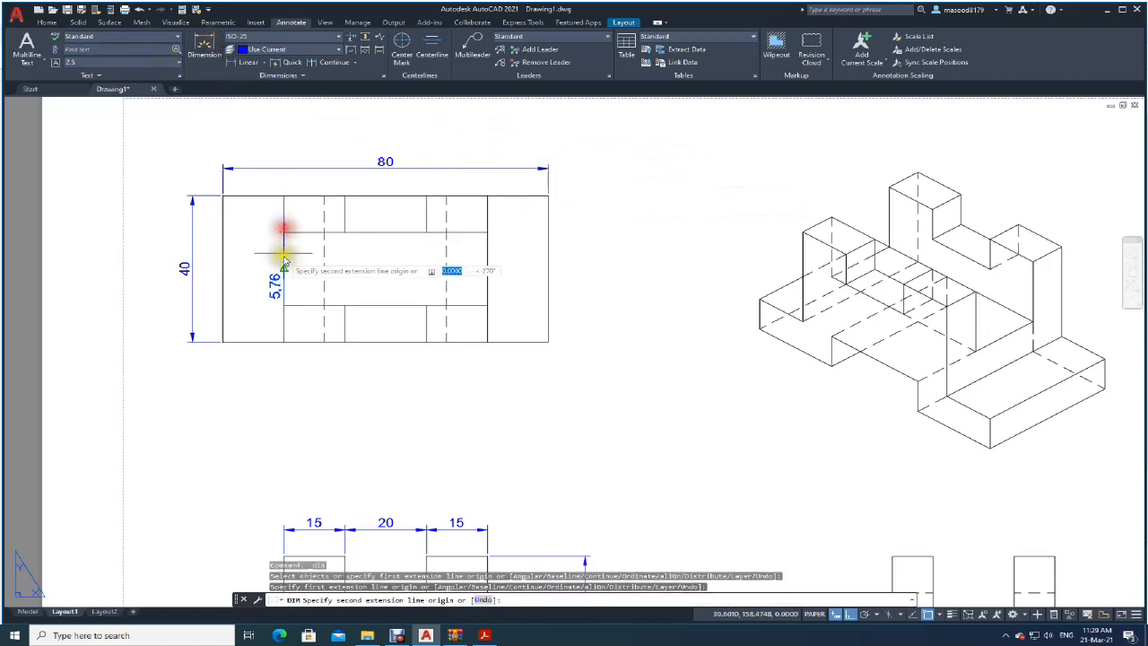
click(281, 303)
click(272, 303)
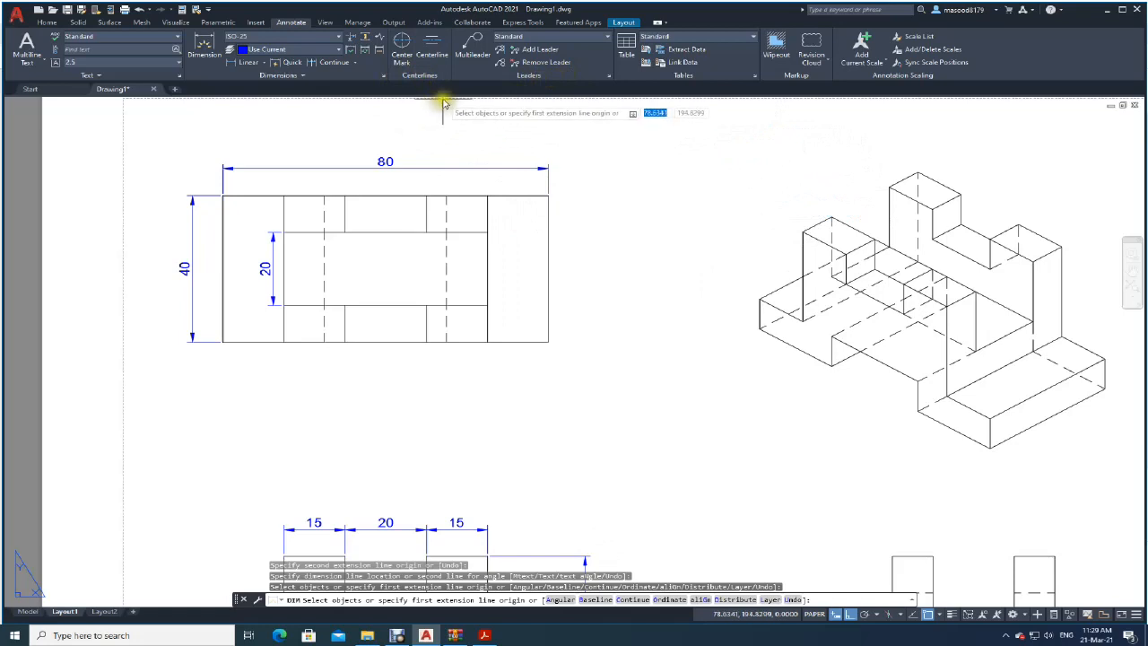
- Try to continue the central channel dimension up to the top view's rear edge
click(202, 42)
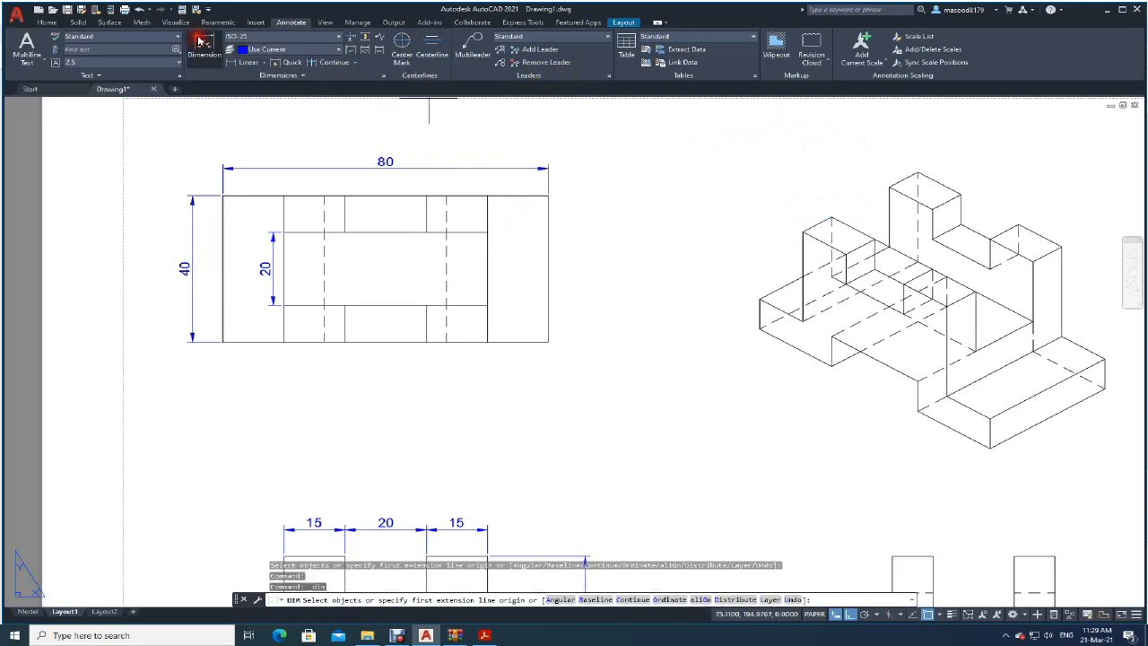
click(310, 63)
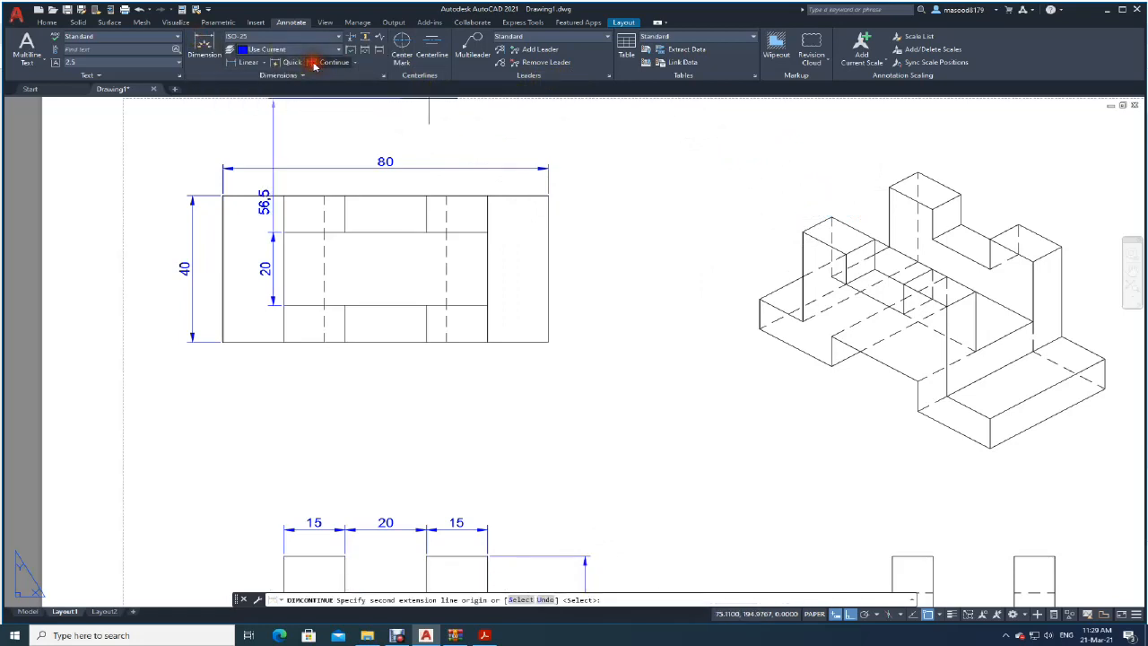
click(283, 196)
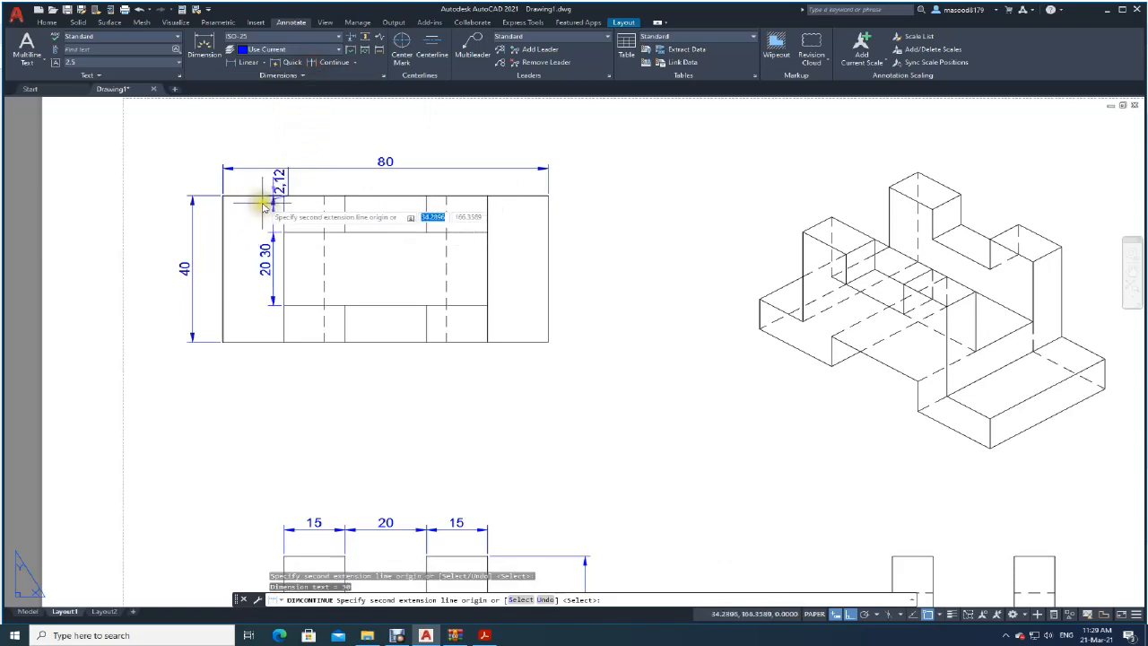
key(Escape)
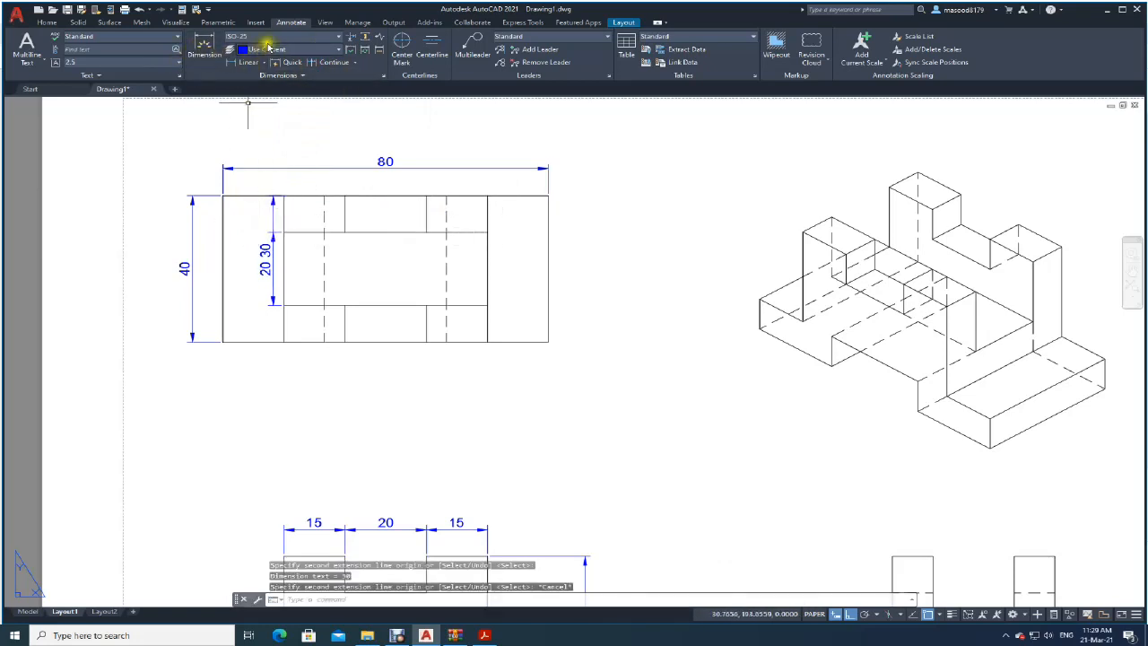
- Erase the two overlapping vertical dimensions beside the top view's central channel
click(47, 22)
click(333, 62)
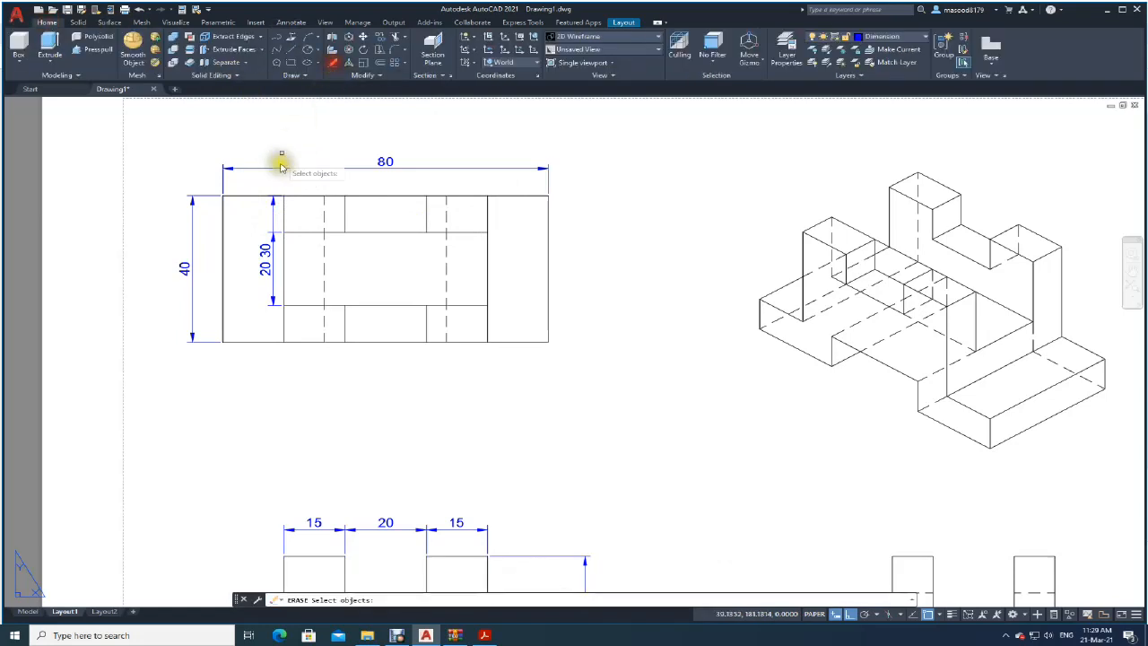
click(272, 223)
click(269, 280)
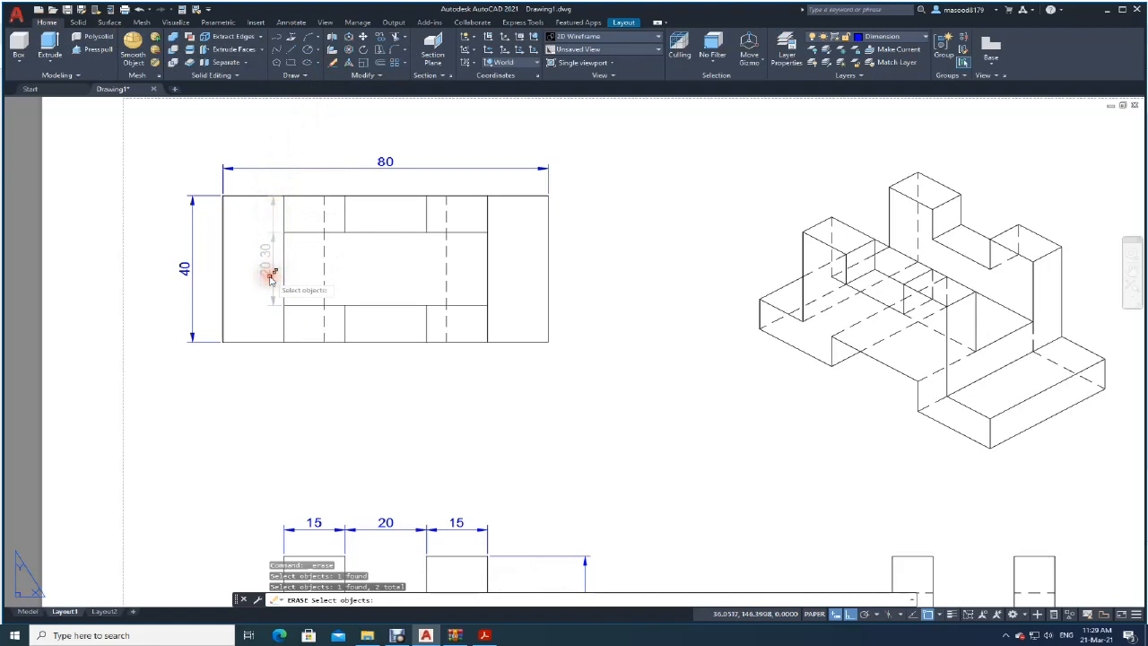
key(Return)
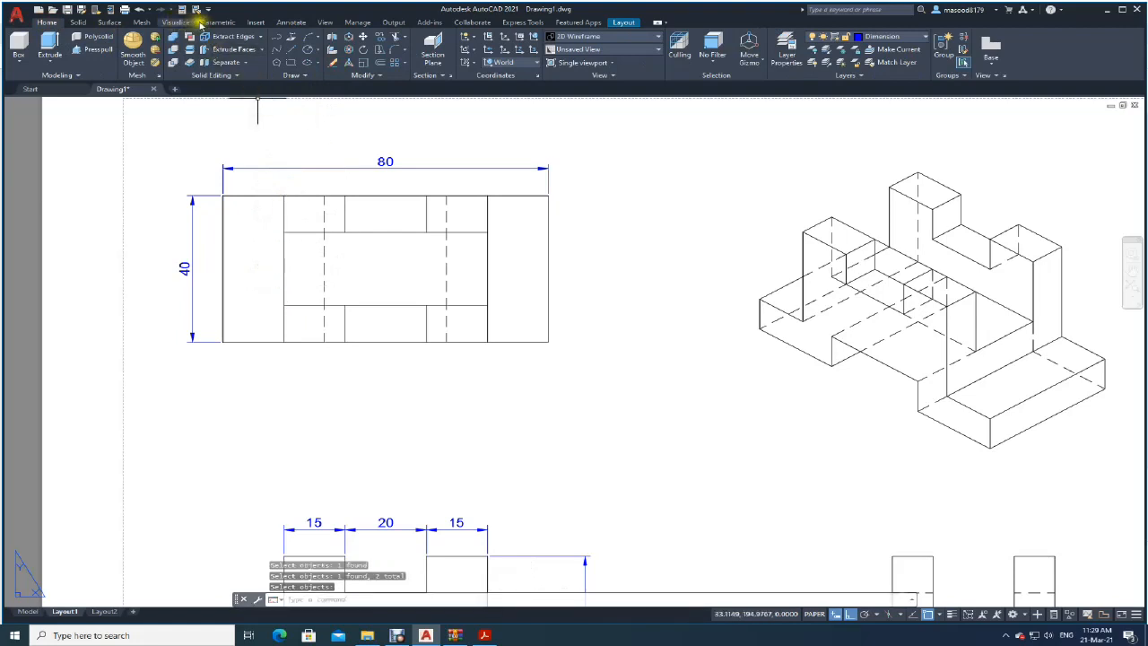
- Dimension the depth of the top view's rear wall, from the upper edge to the channel, just left of the raised block
click(291, 22)
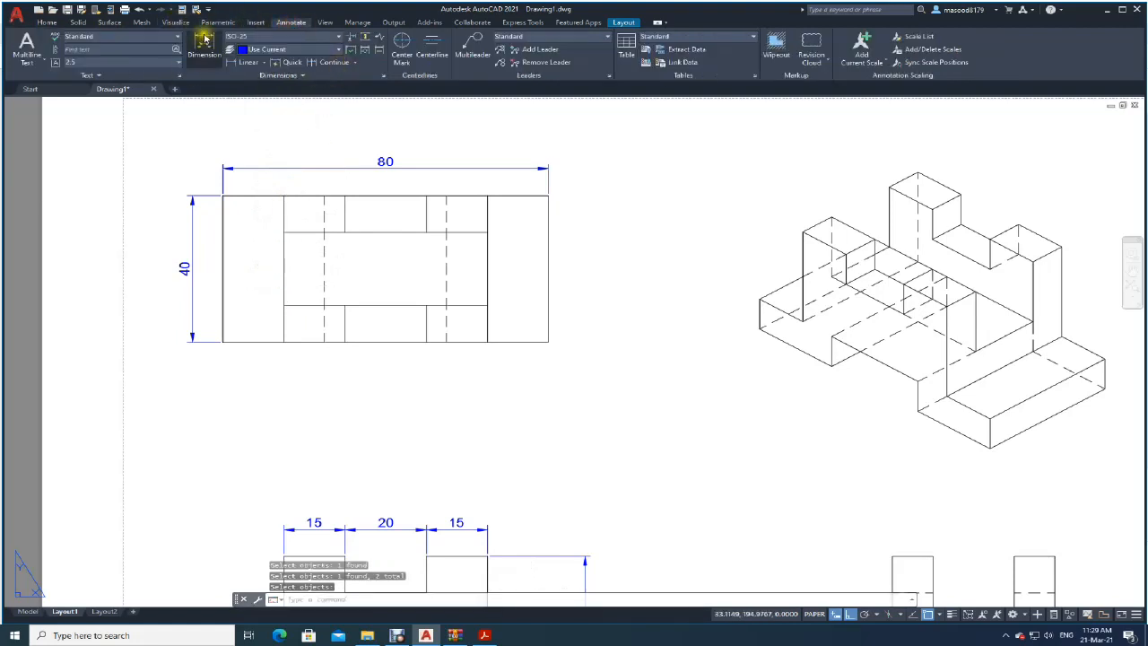
click(205, 40)
click(283, 196)
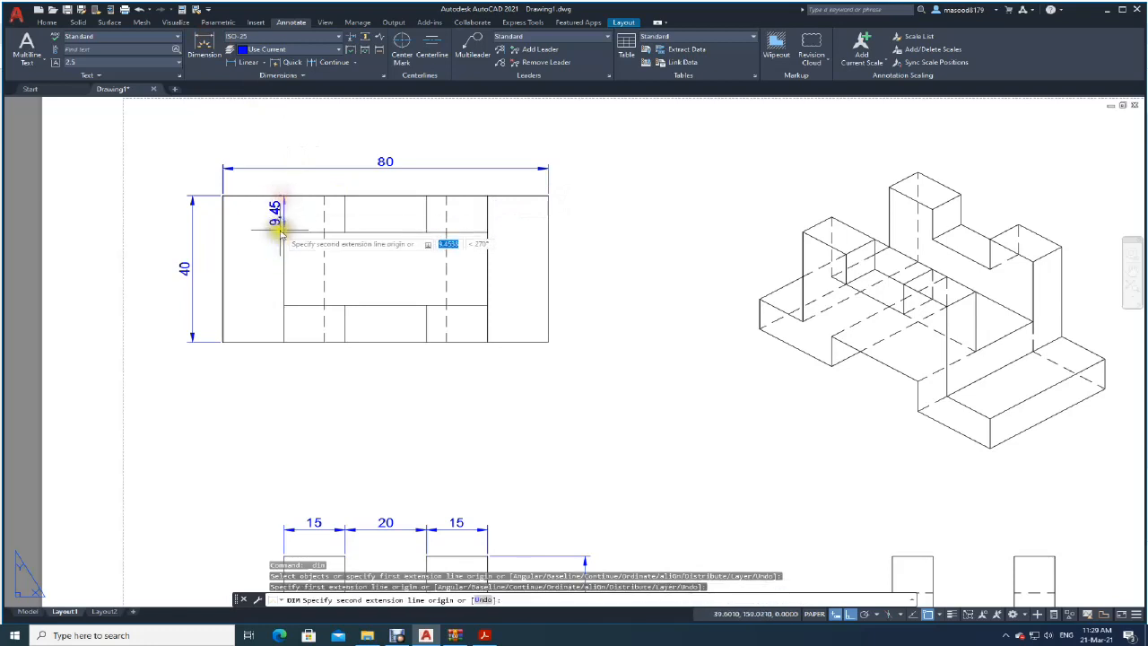
click(283, 231)
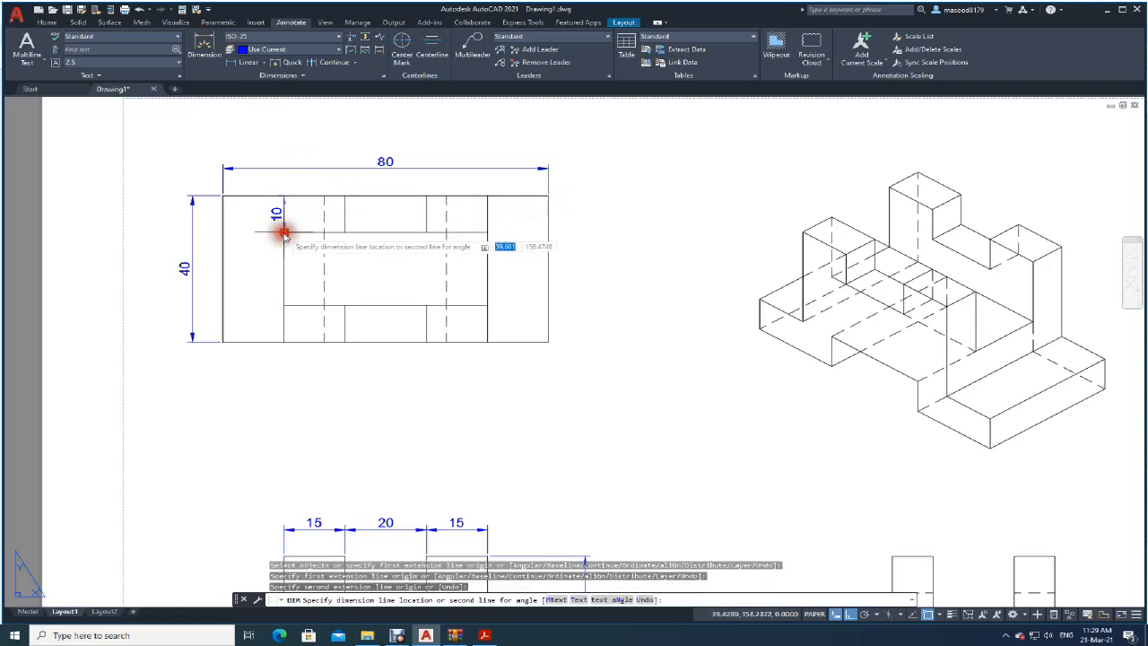
click(267, 227)
- Continue that dimension chain down across the top view's central channel and the front wall
click(363, 158)
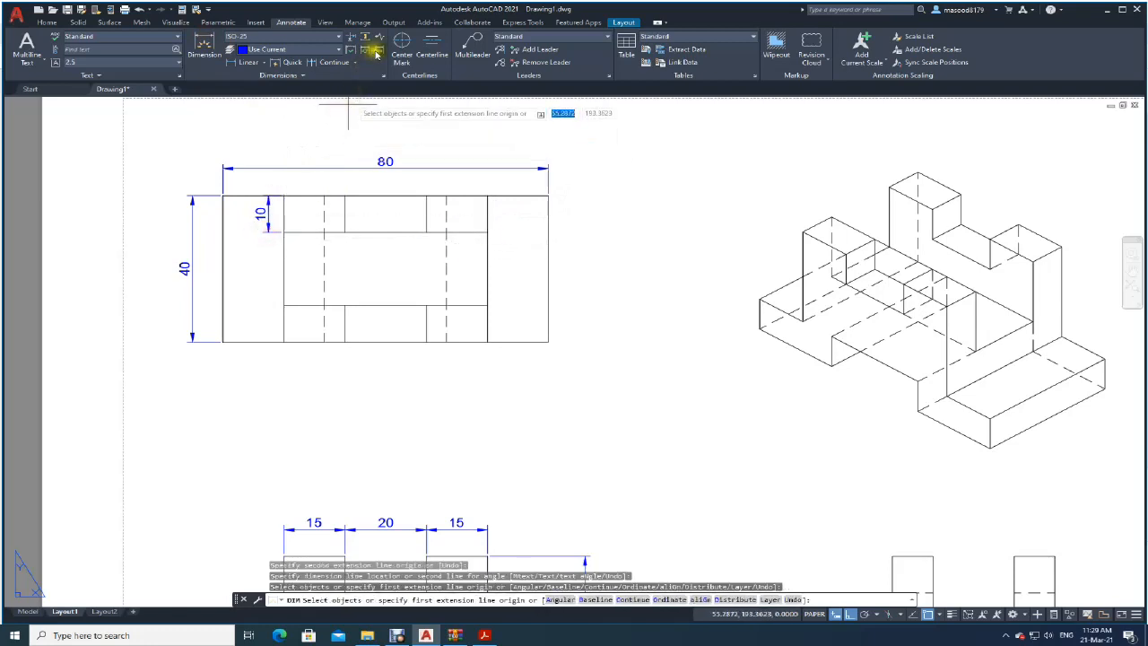
click(316, 62)
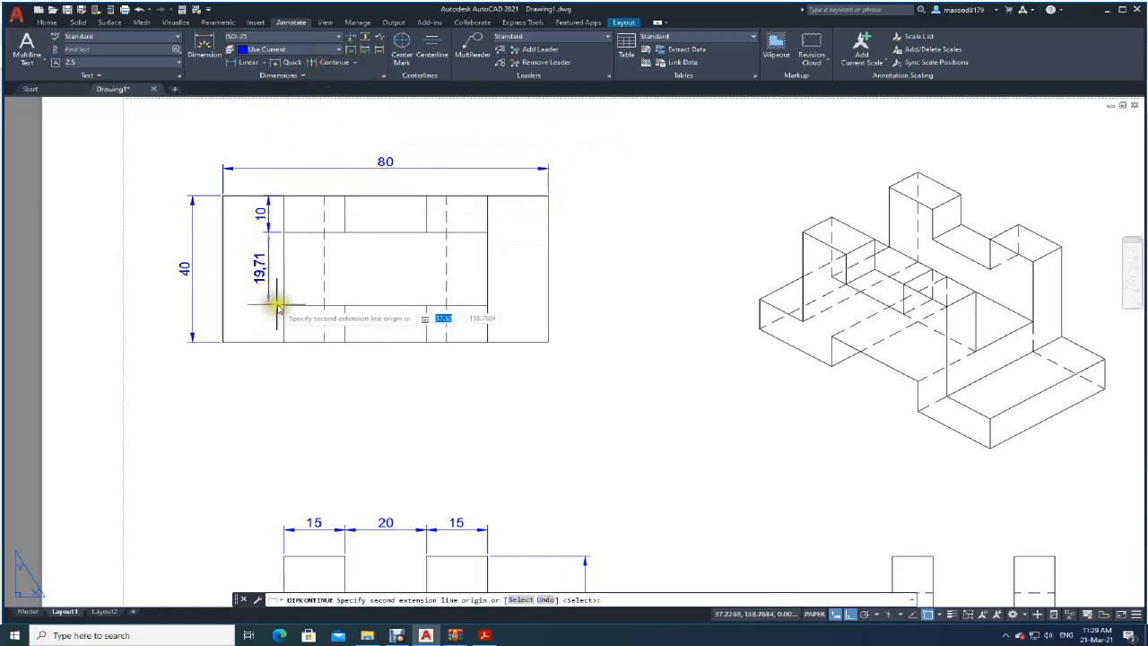
click(283, 305)
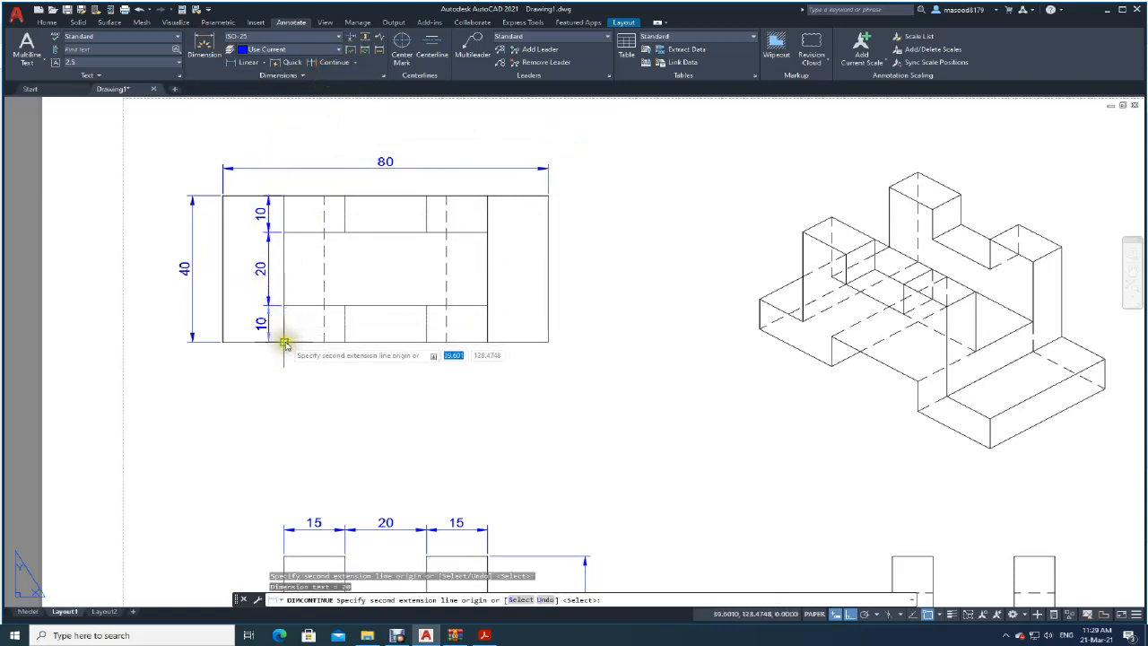
click(284, 343)
key(Return)
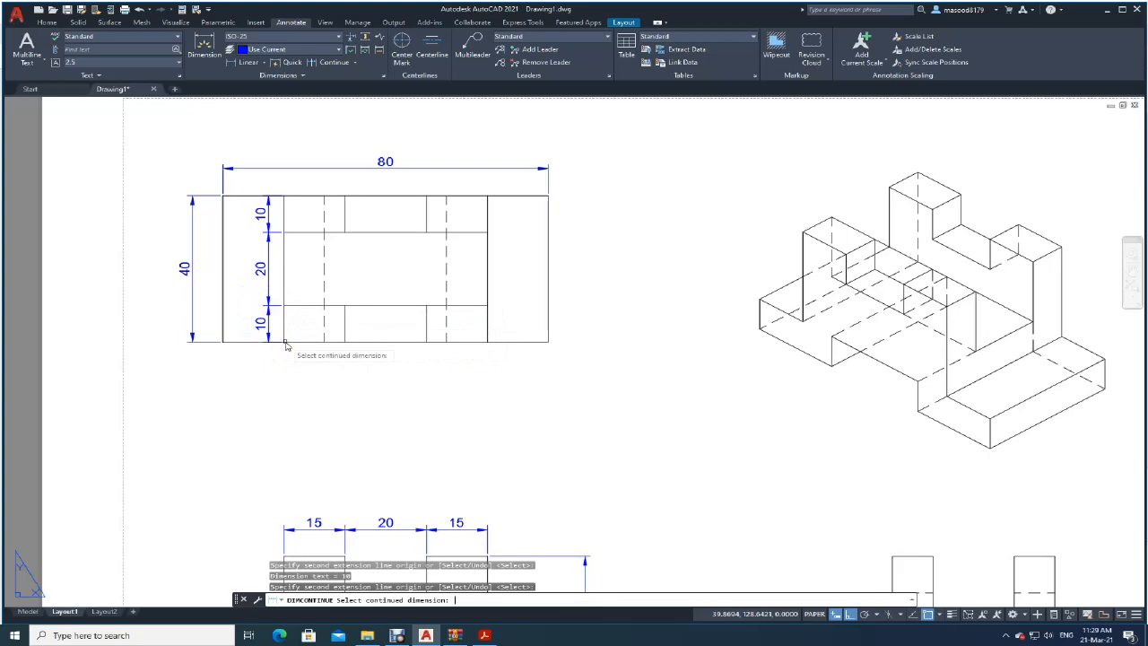
middle_drag(656, 450, 396, 208)
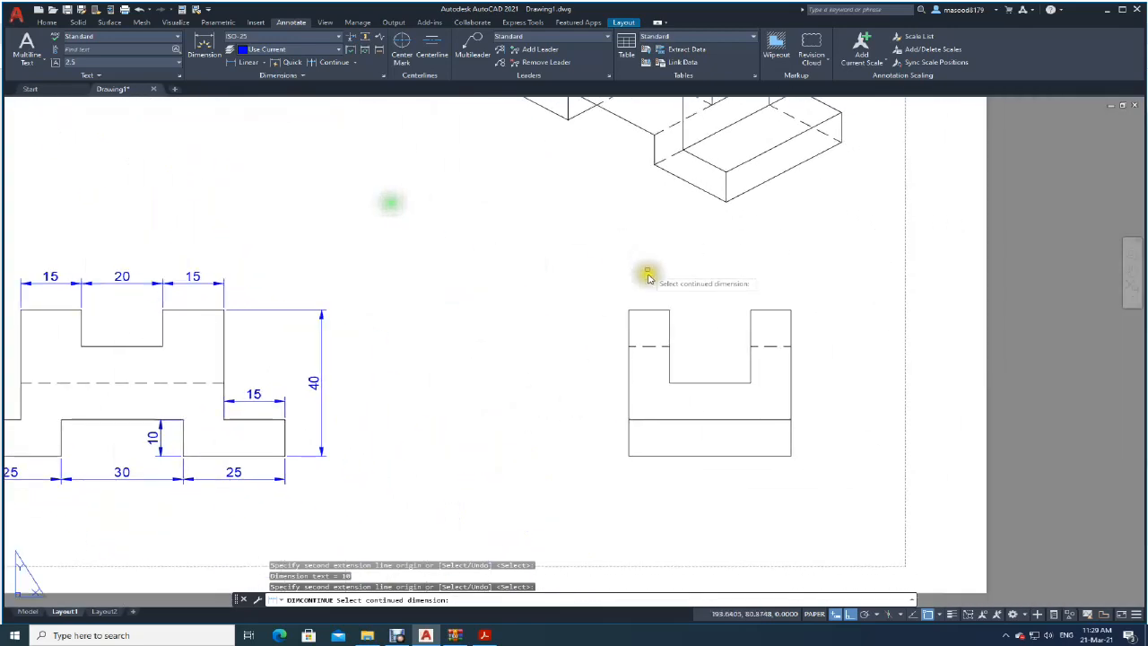
click(206, 43)
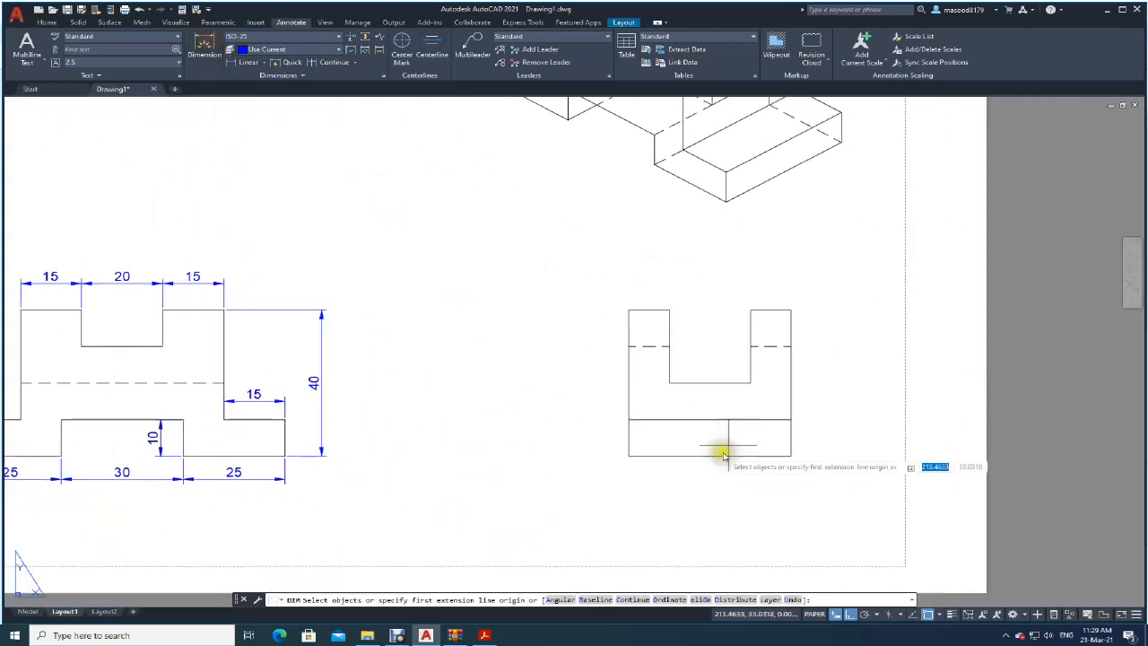
click(630, 456)
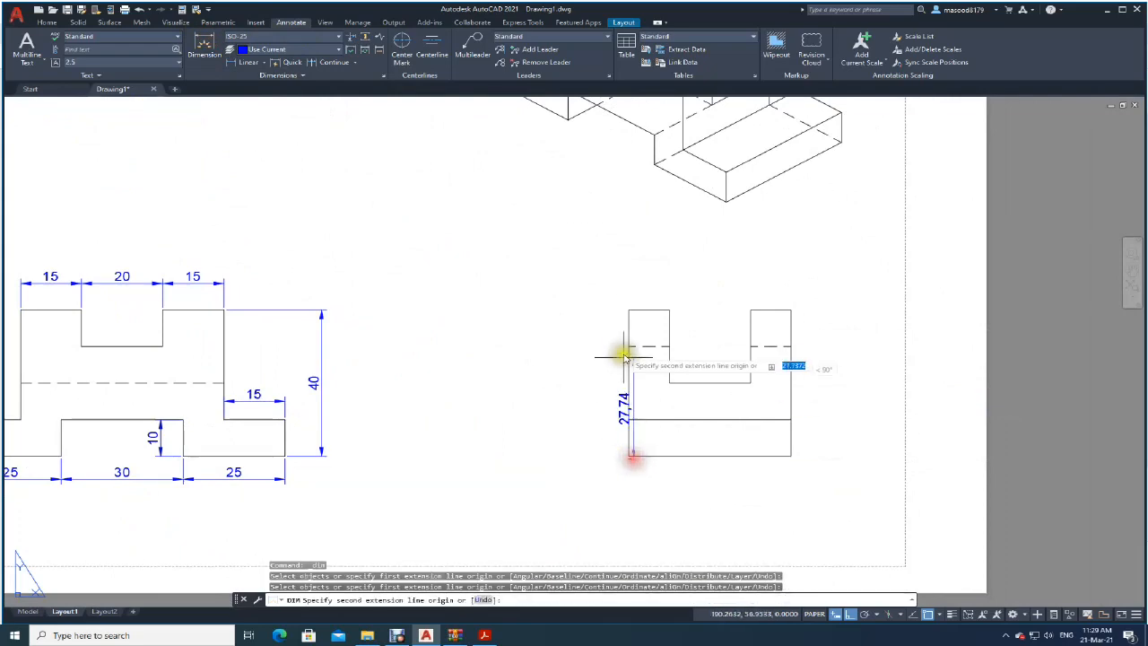
click(628, 311)
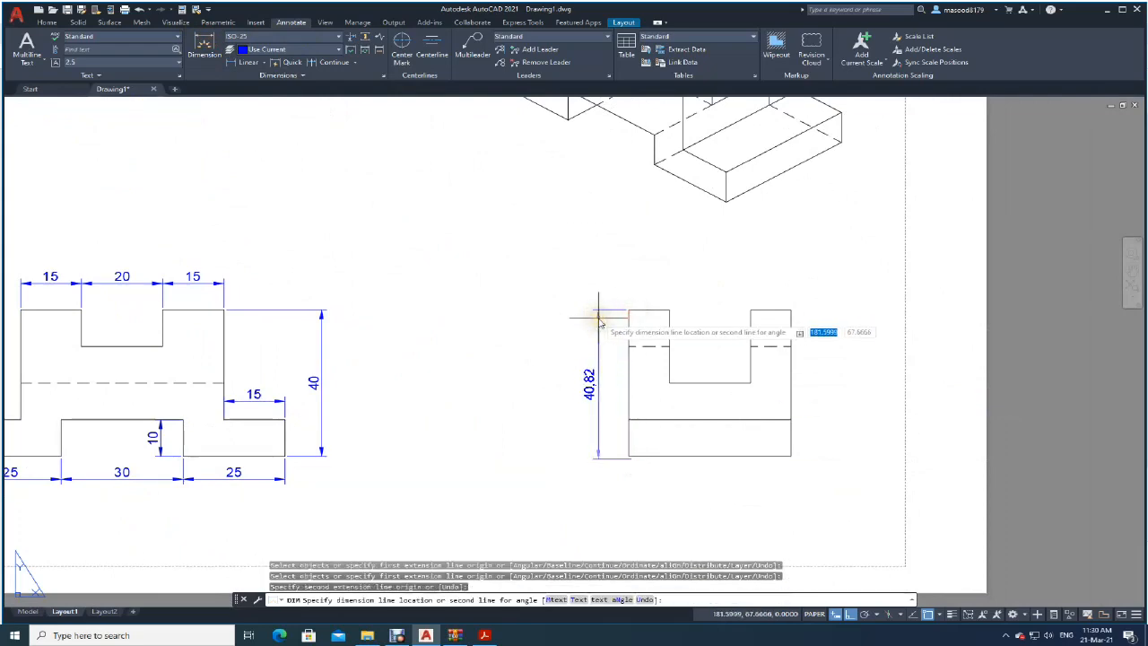
key(Escape)
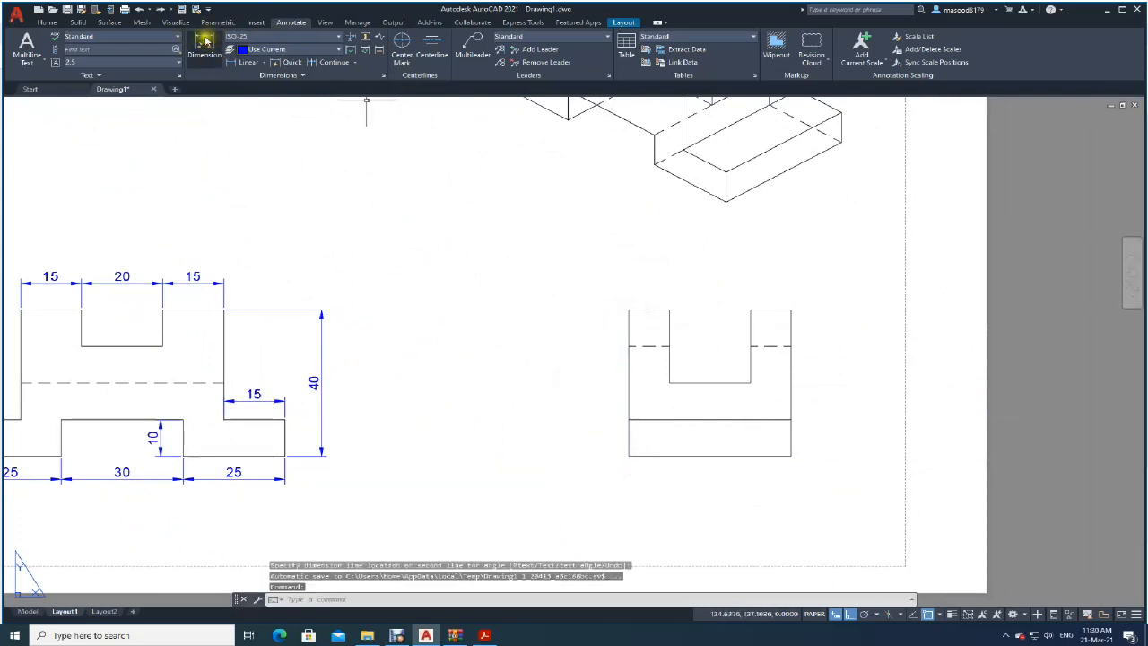
- Dimension the side view's overall height just outside its left edge
click(205, 45)
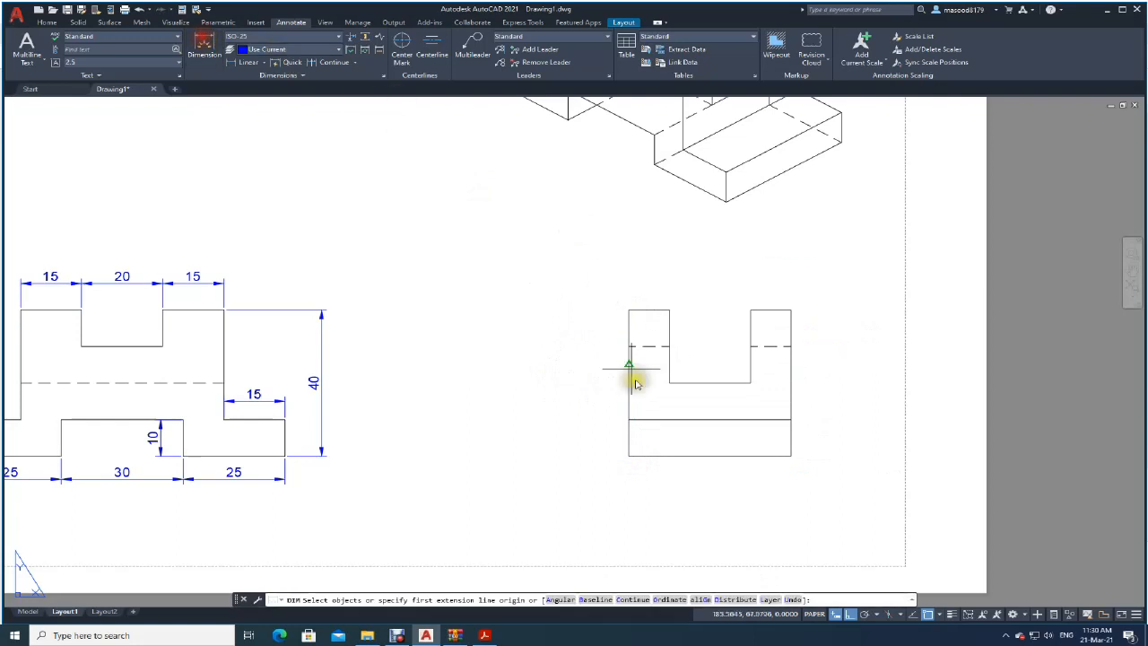
click(629, 456)
click(628, 311)
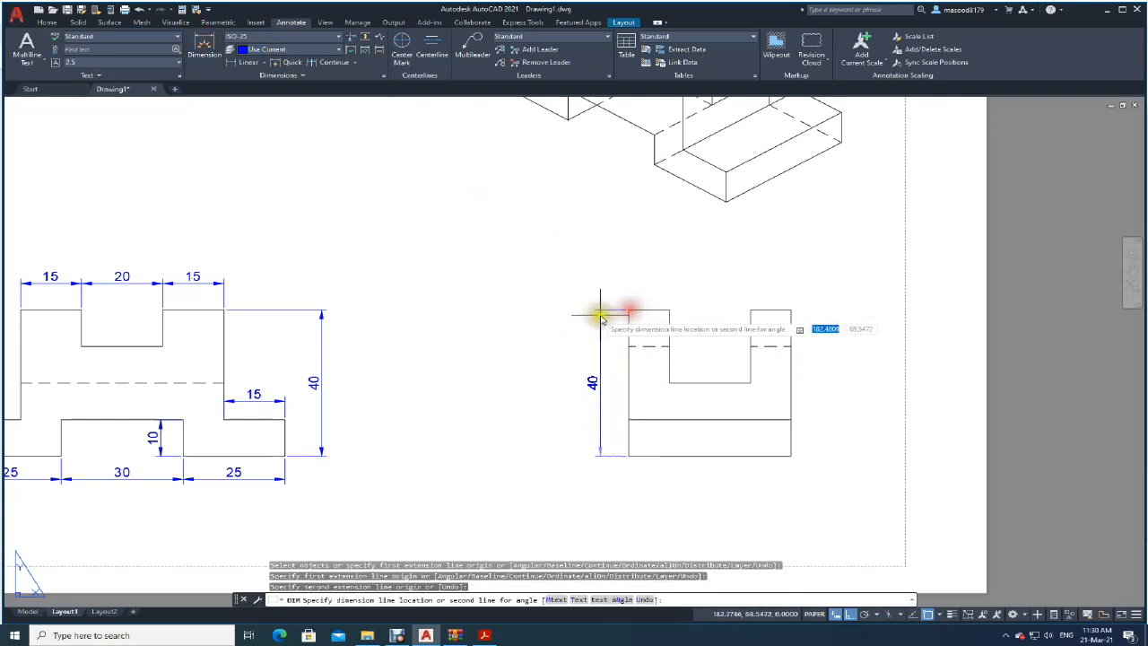
click(589, 314)
- Dimension the side view's overall width just below its bottom edge
click(204, 43)
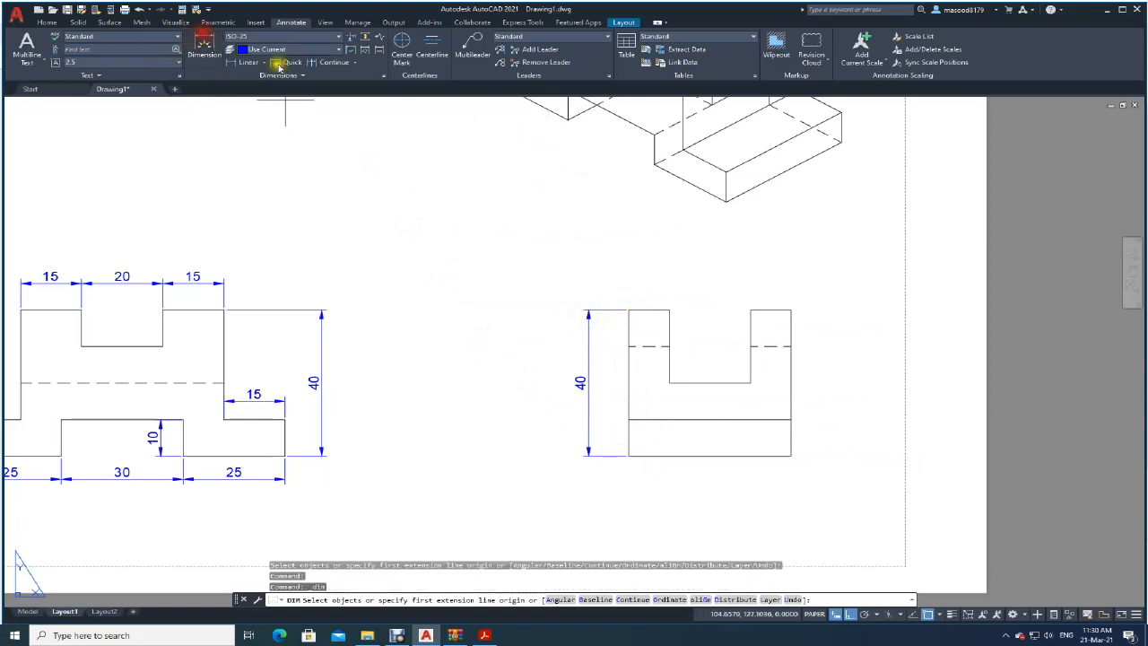
click(629, 456)
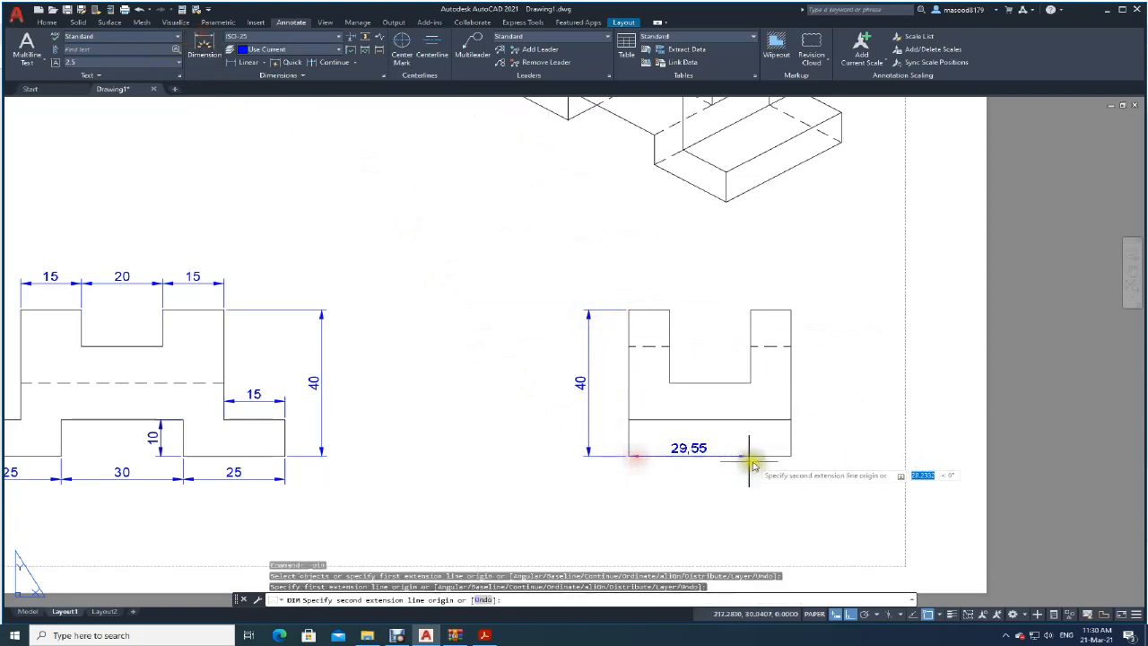
click(791, 457)
click(789, 483)
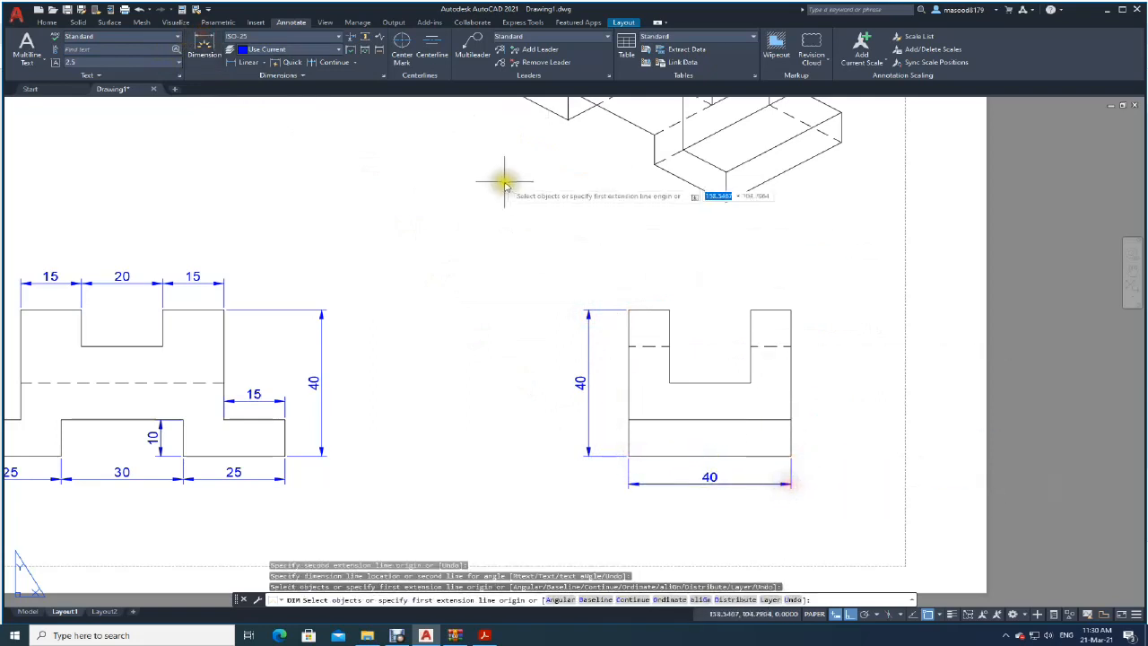
click(206, 44)
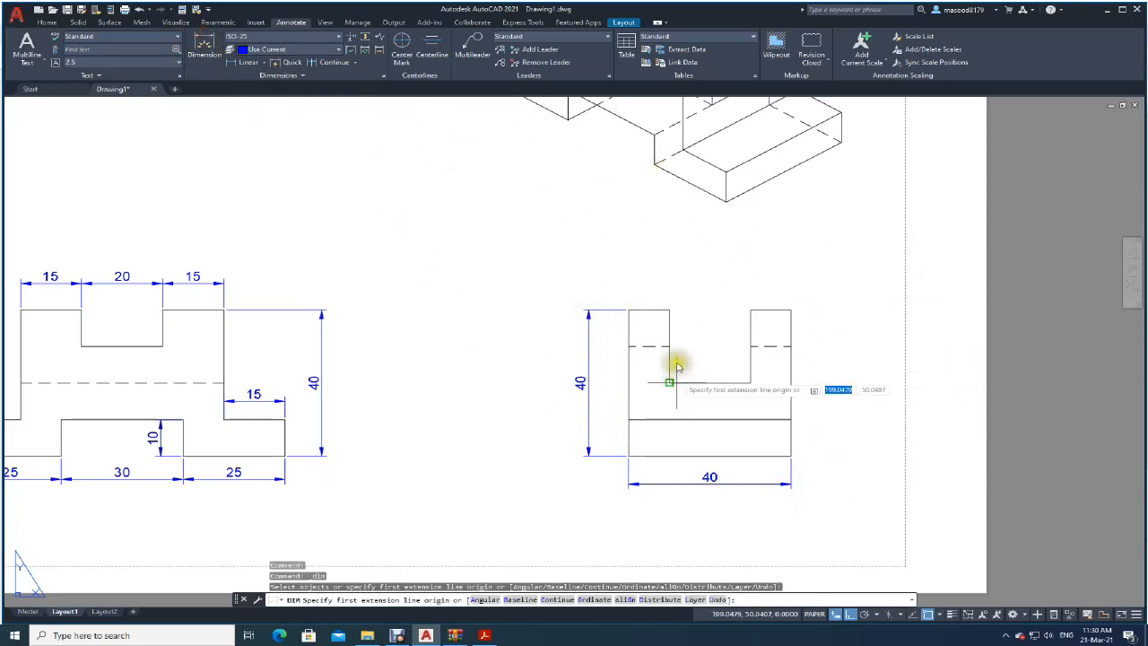
click(628, 311)
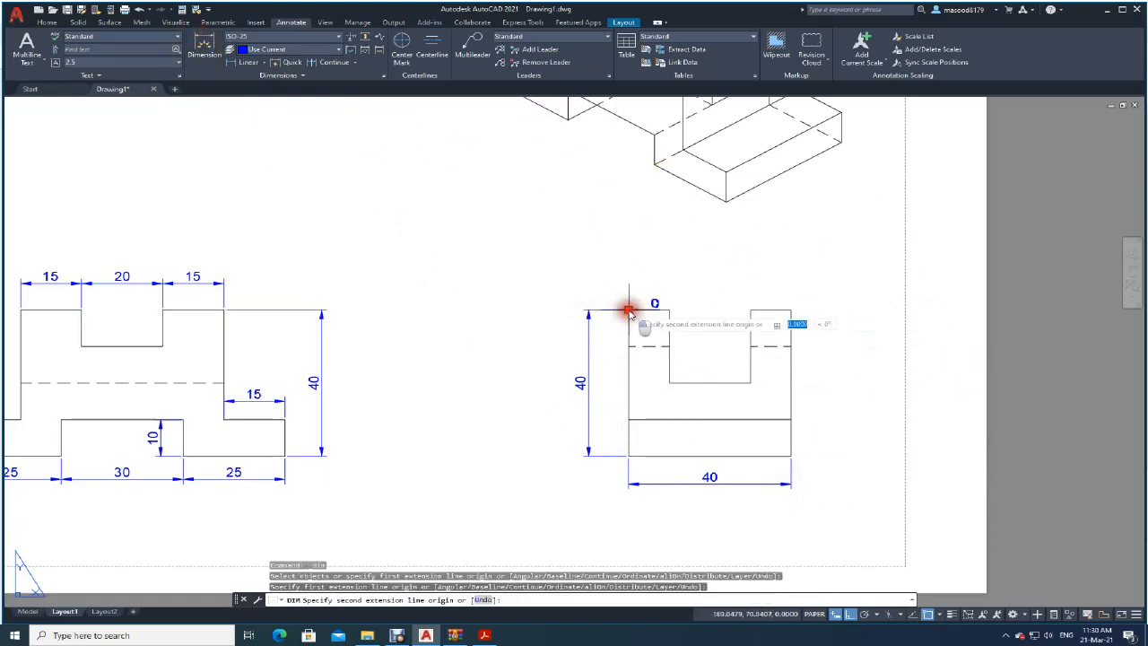
click(669, 311)
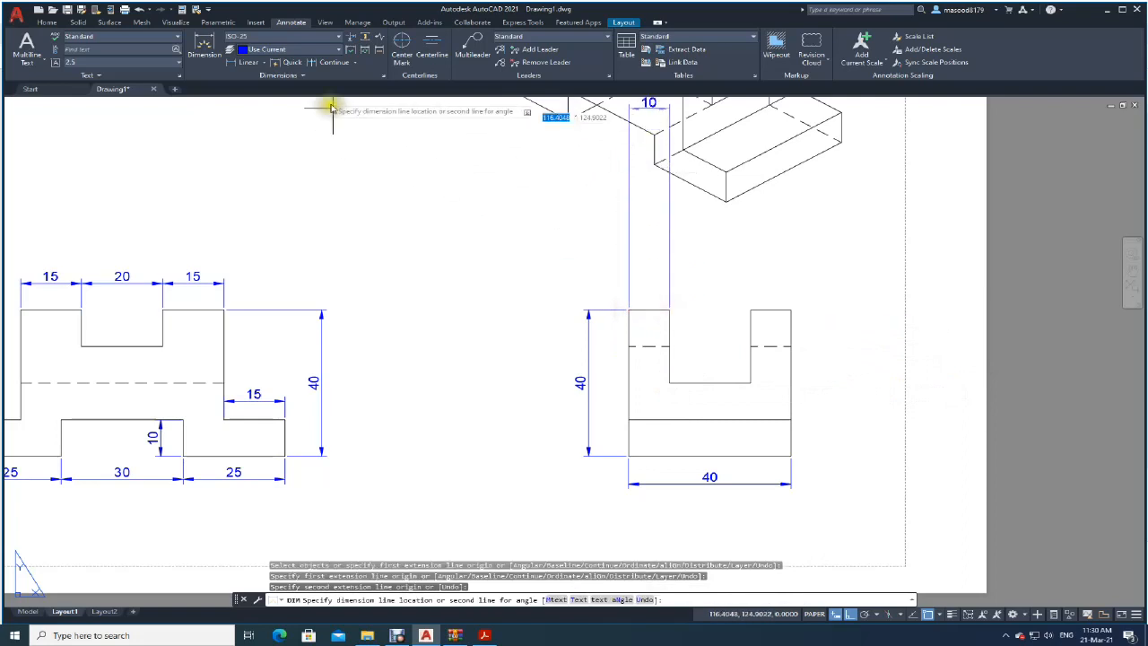
click(335, 63)
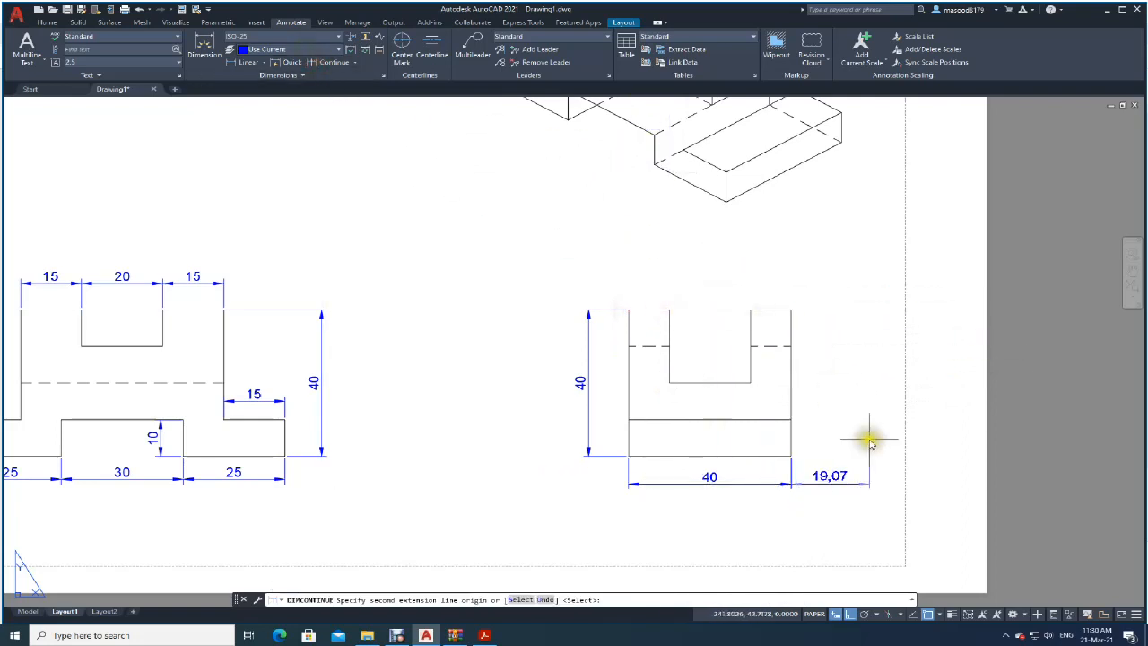
key(Escape)
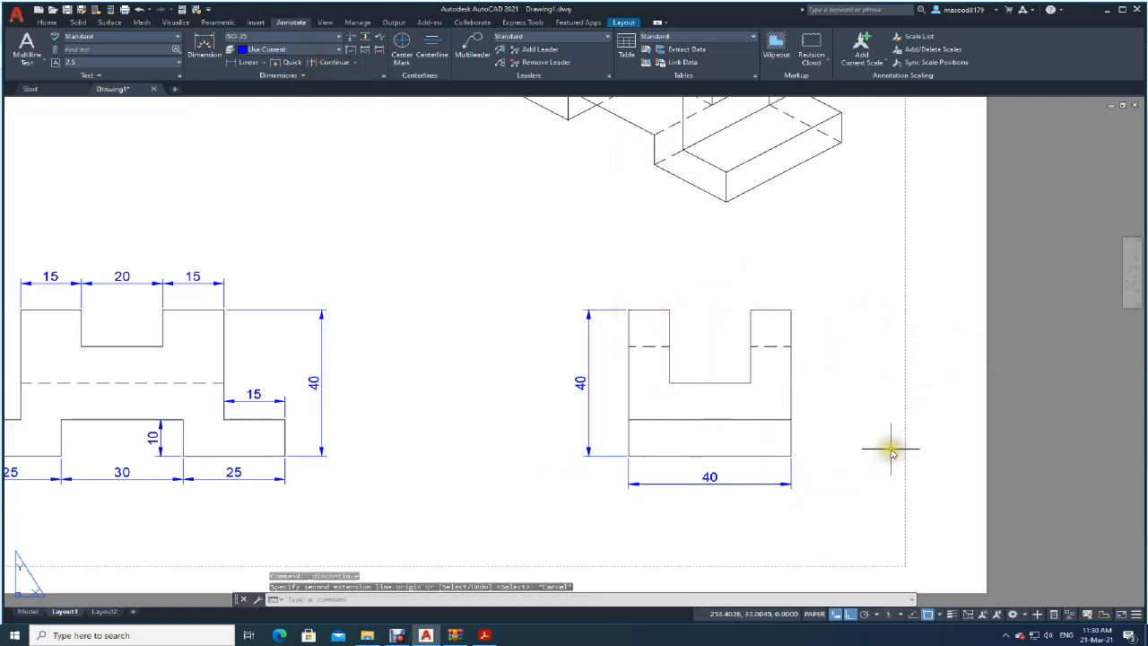
- Dimension the width of the side view's left upright, just above its top edge
click(205, 41)
click(628, 310)
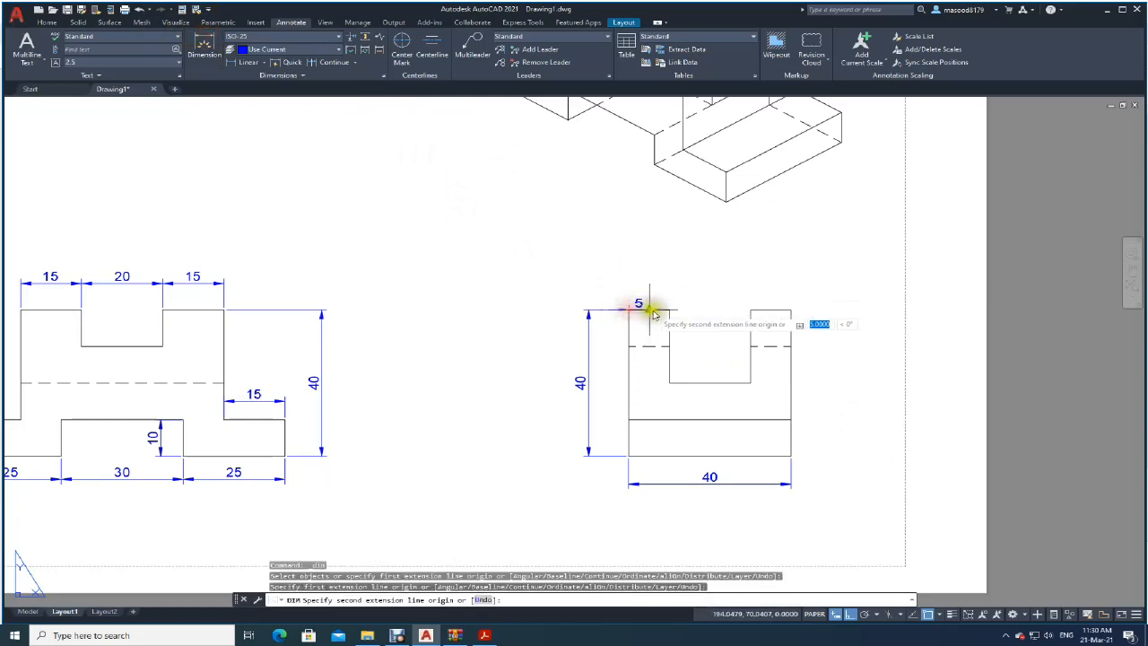
click(669, 310)
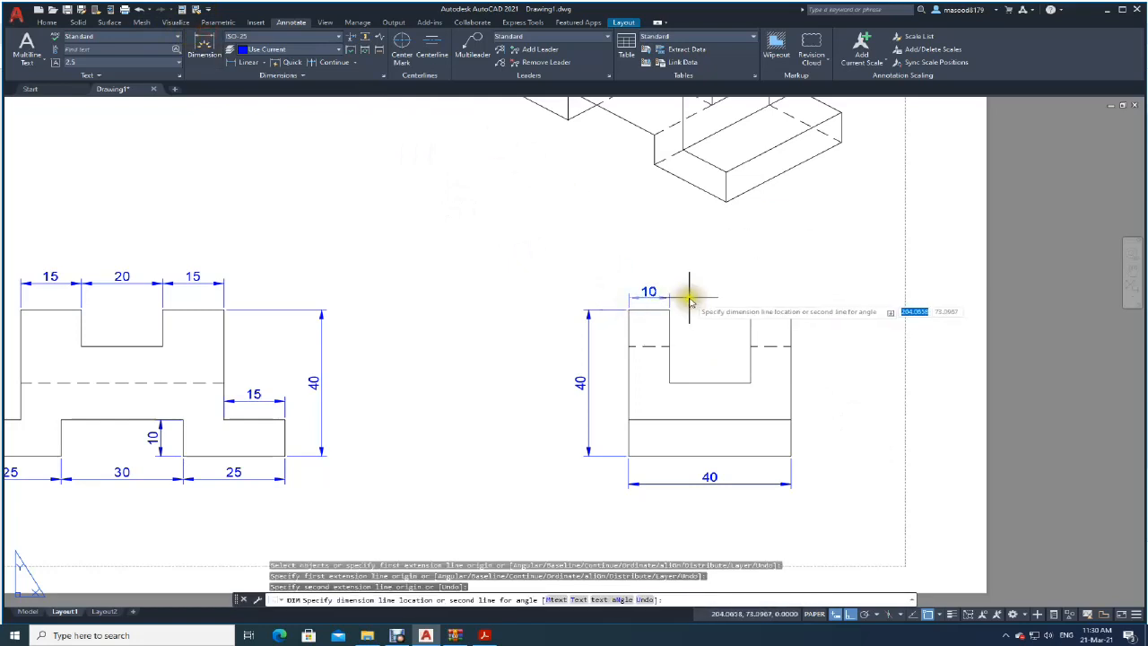
click(687, 294)
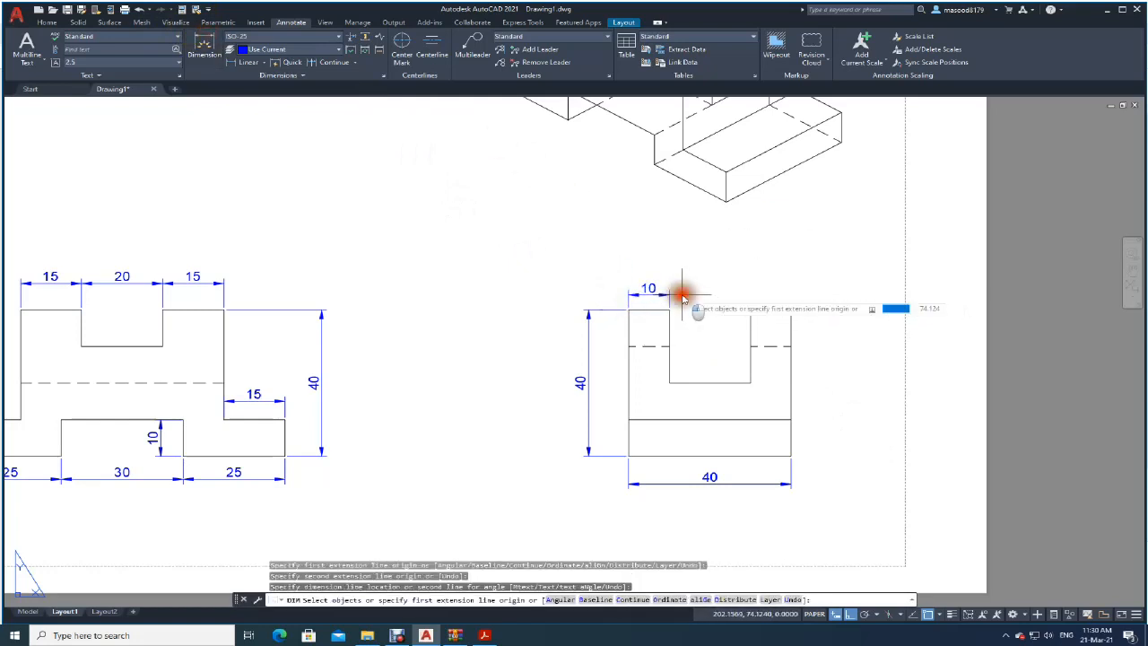
- Continue that dimension chain across the side view's central slot and right upright, and end the command
click(323, 62)
click(750, 310)
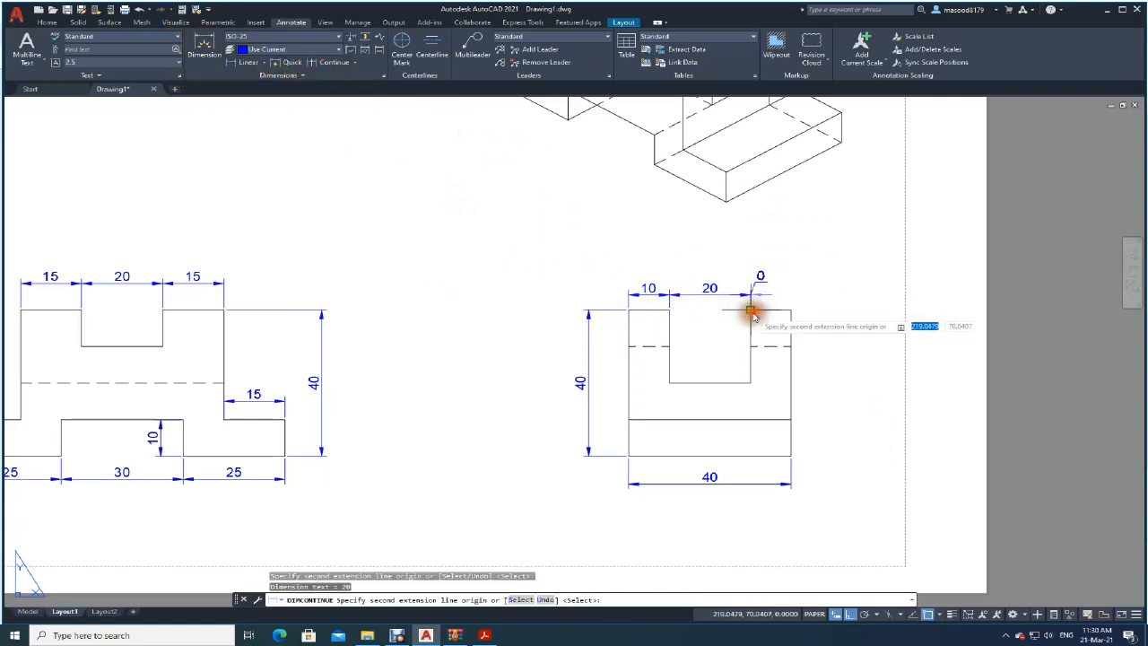
click(790, 310)
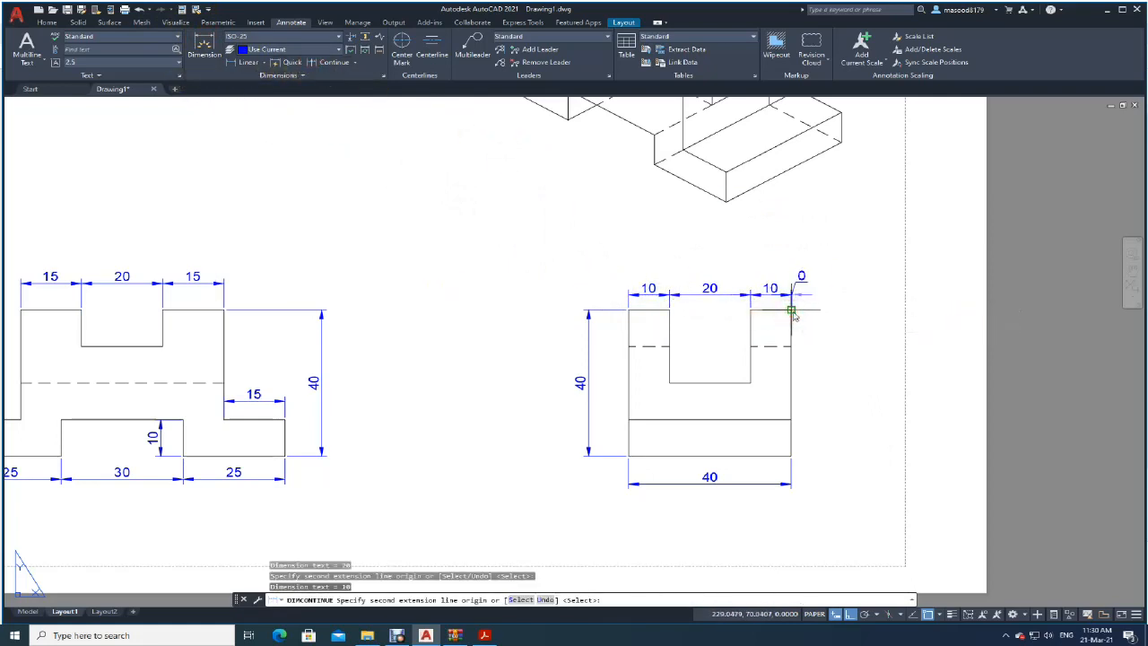
key(Return)
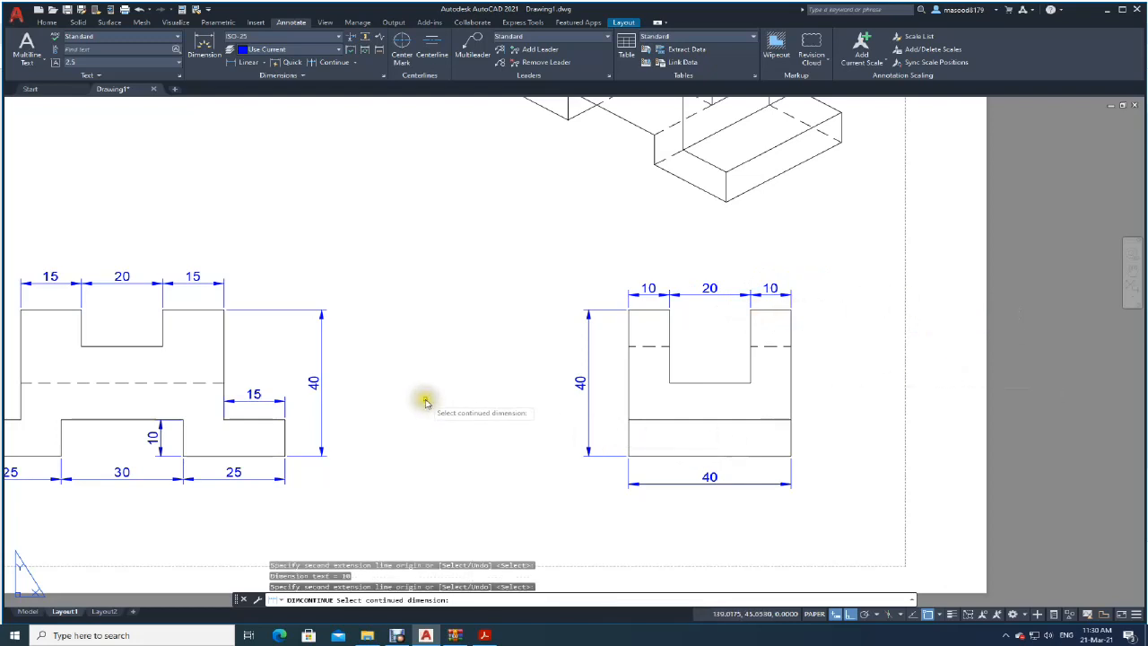
scroll(426, 399, down, 3)
scroll(446, 326, up, 2)
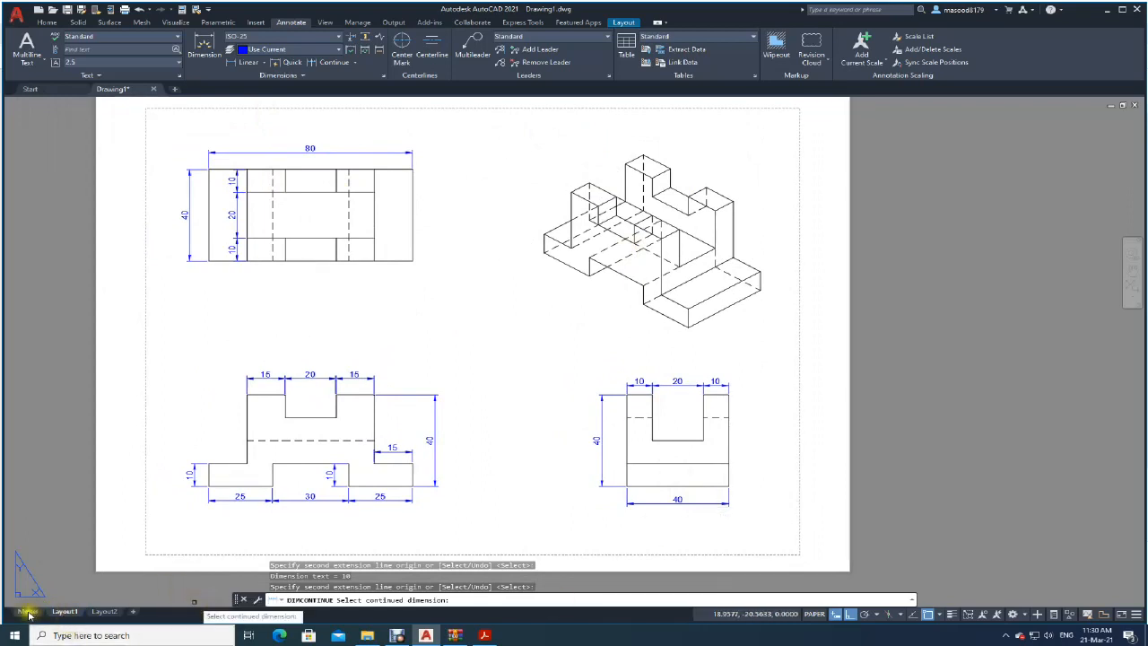
mouse_move(29, 615)
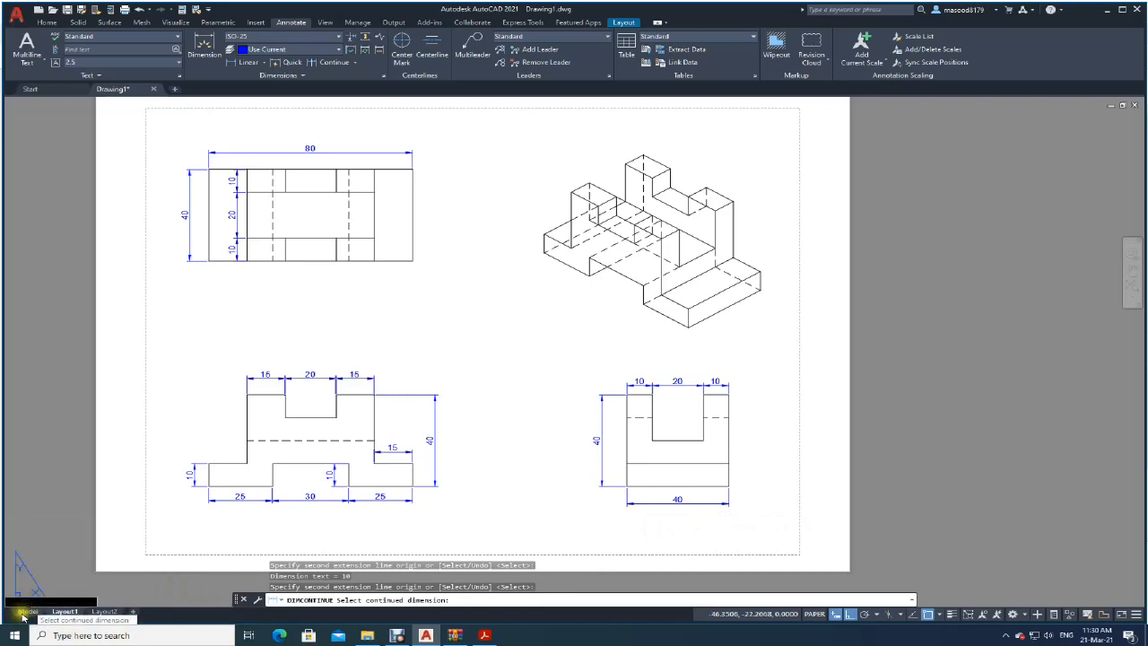
key(Escape)
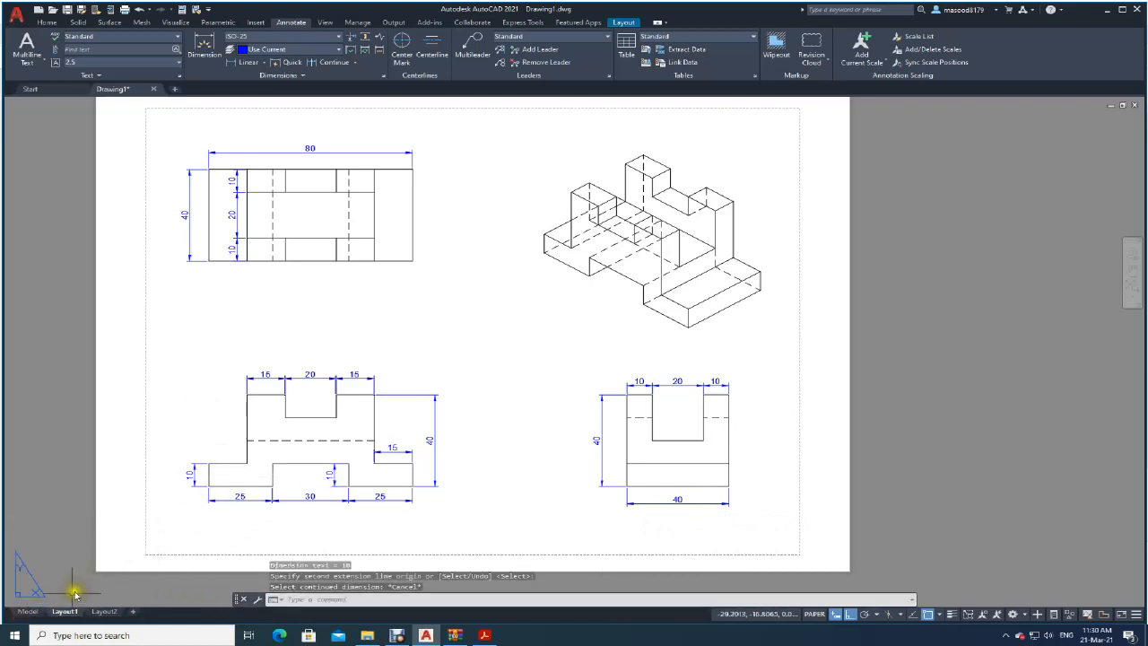
- Review the finished 3D block in model space and return to Layout1
click(21, 613)
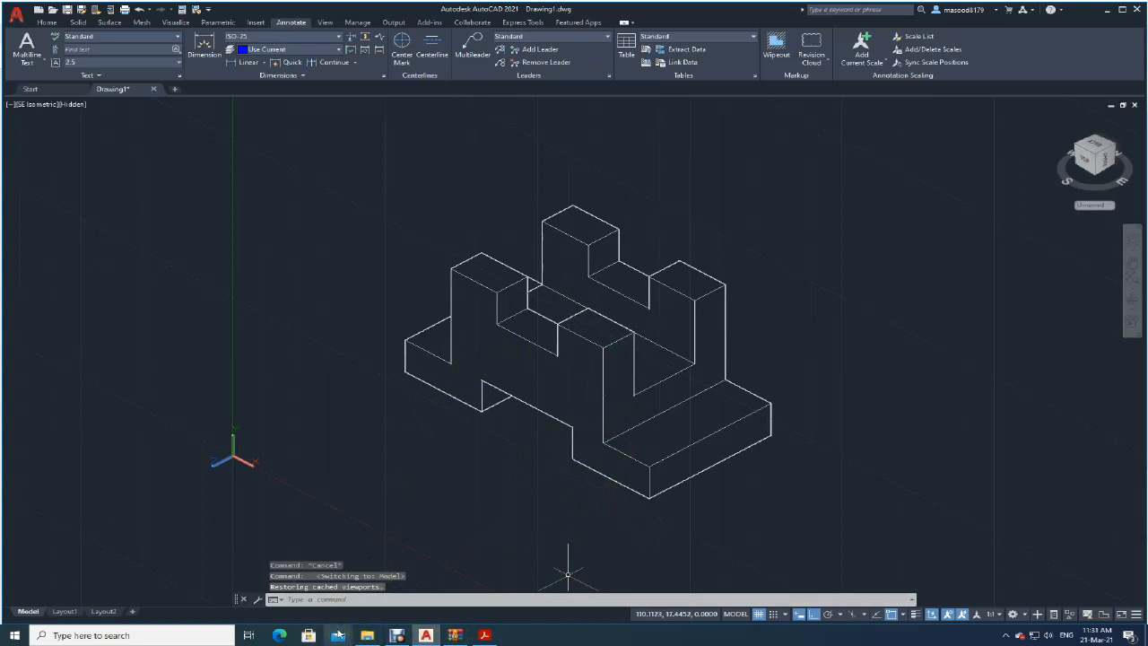
click(64, 612)
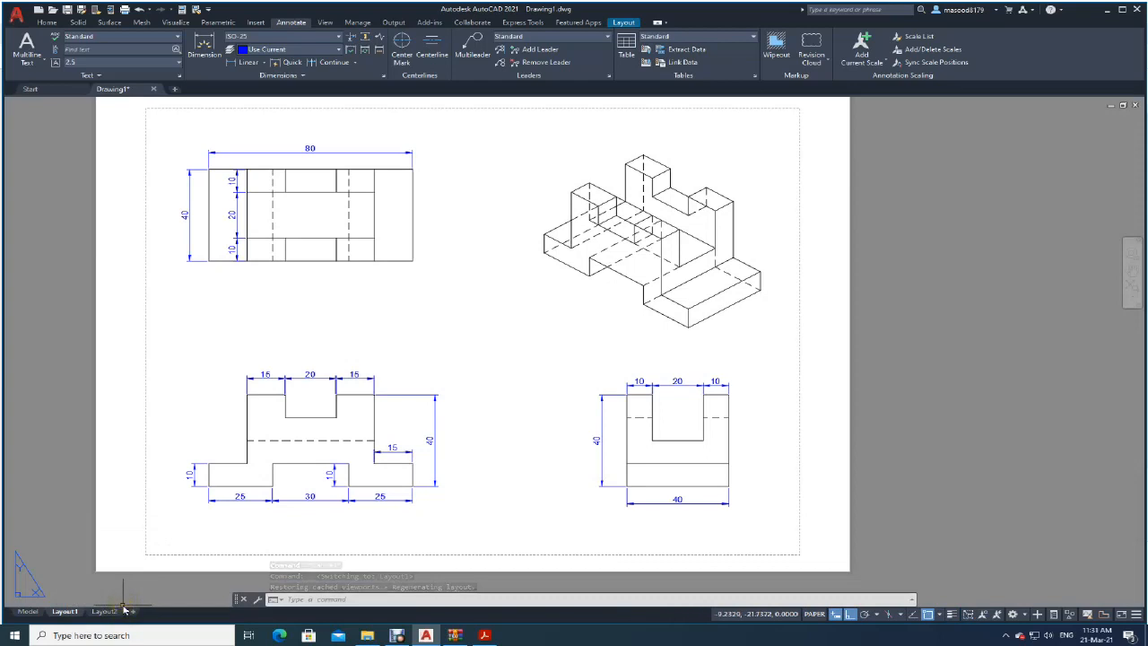
click(390, 638)
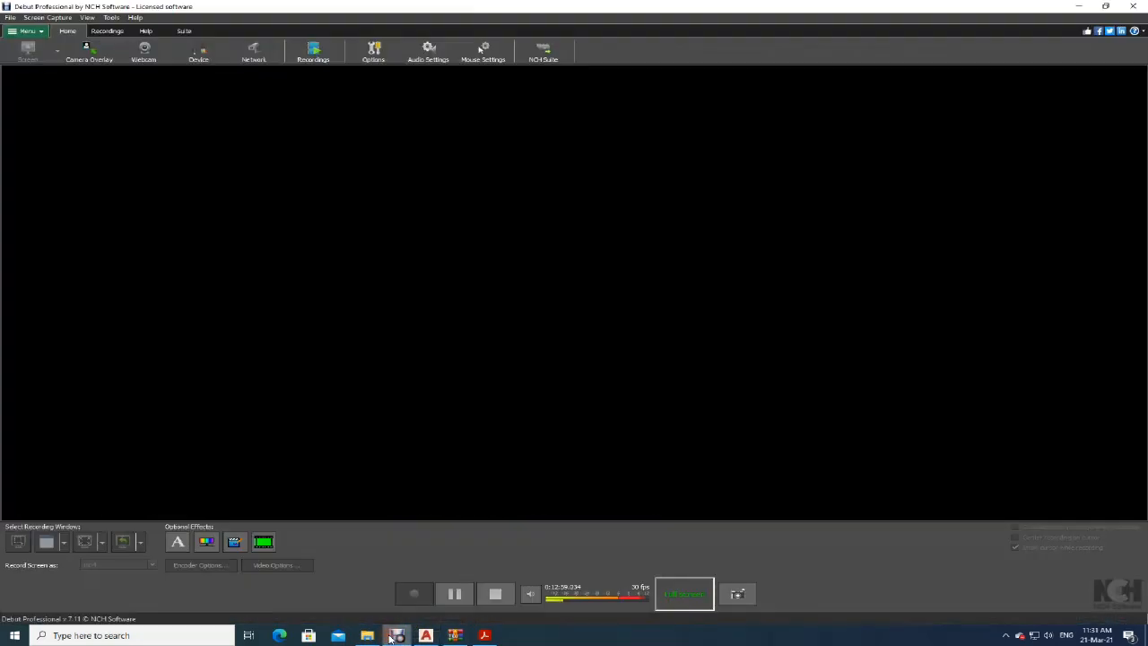